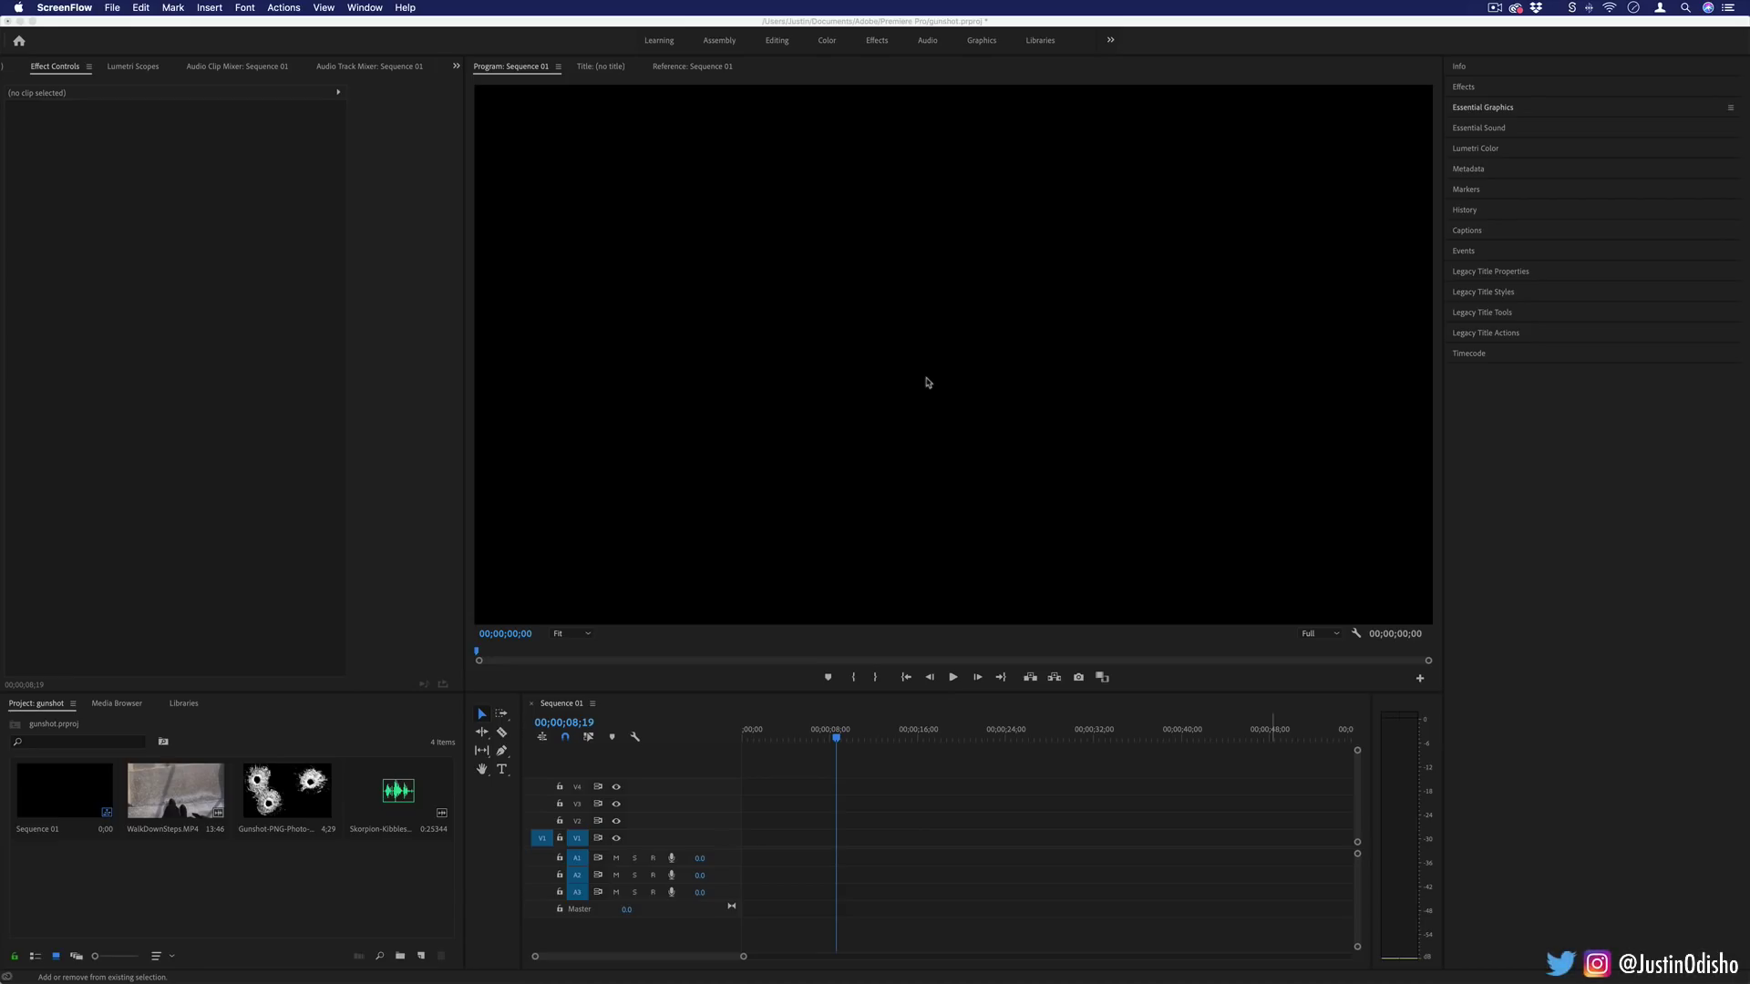
# - Preview the Gunshot PNG and the Skorpion mp3 in the Source monitor, then select WalkDownSteps.MP4
pyautogui.click(175, 851)
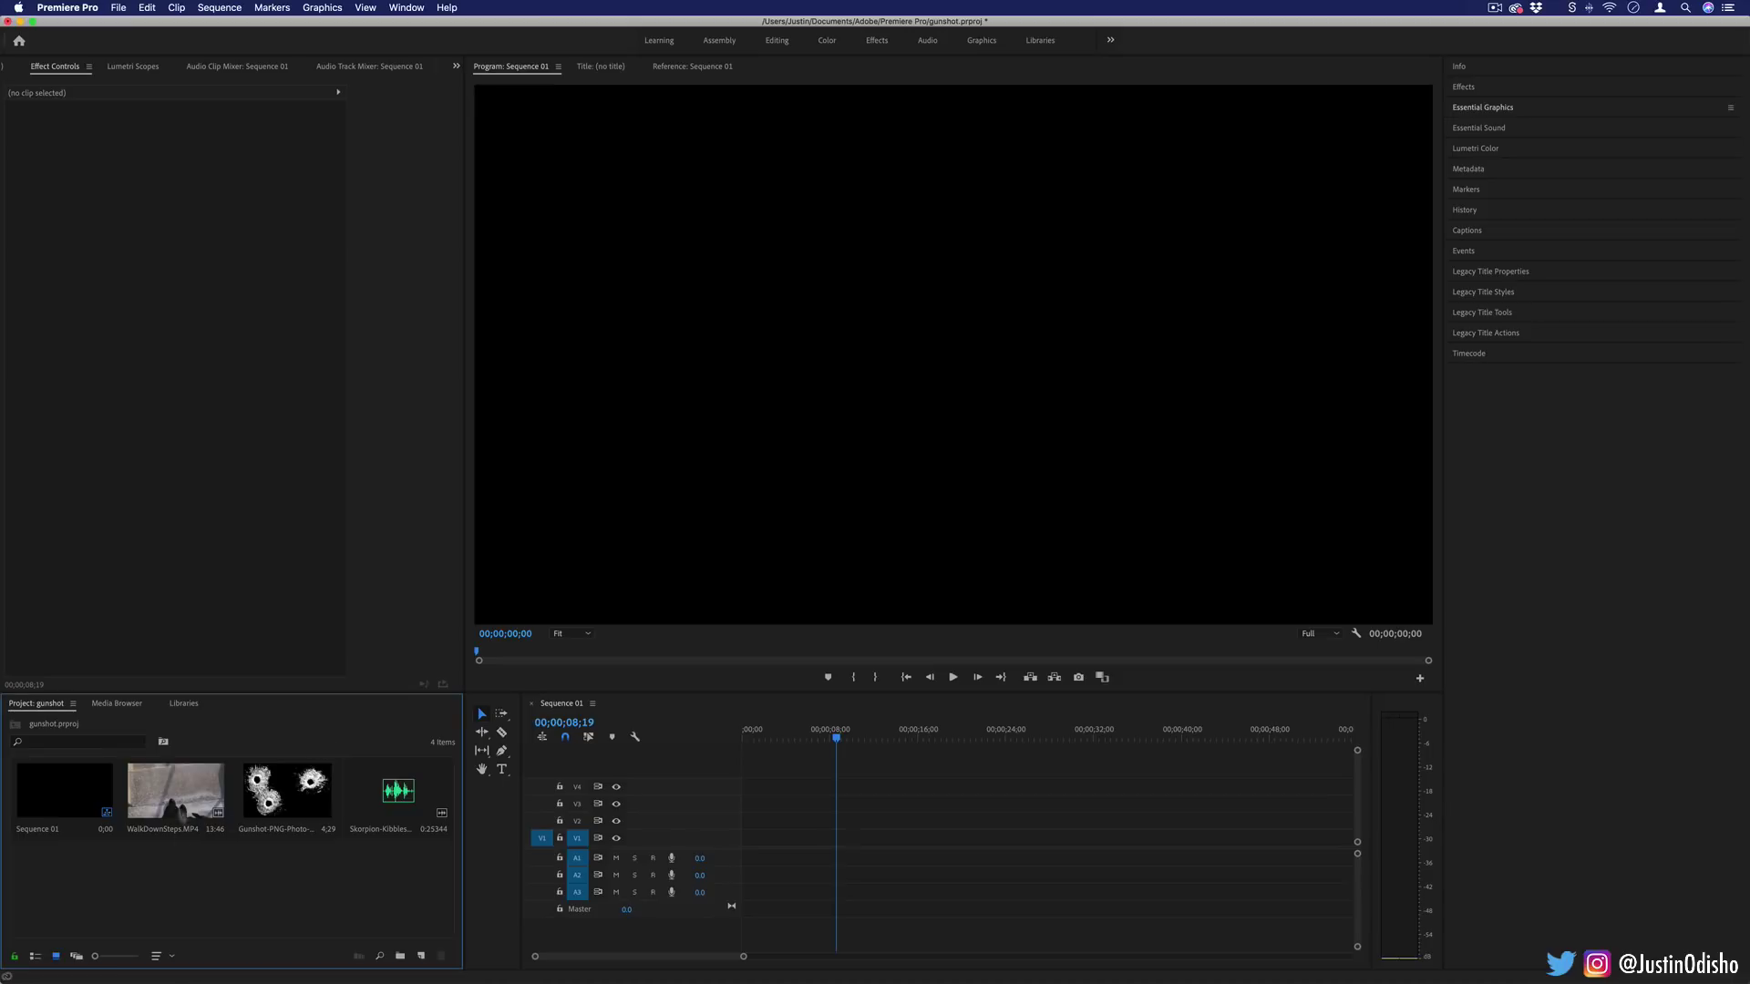
pyautogui.click(175, 790)
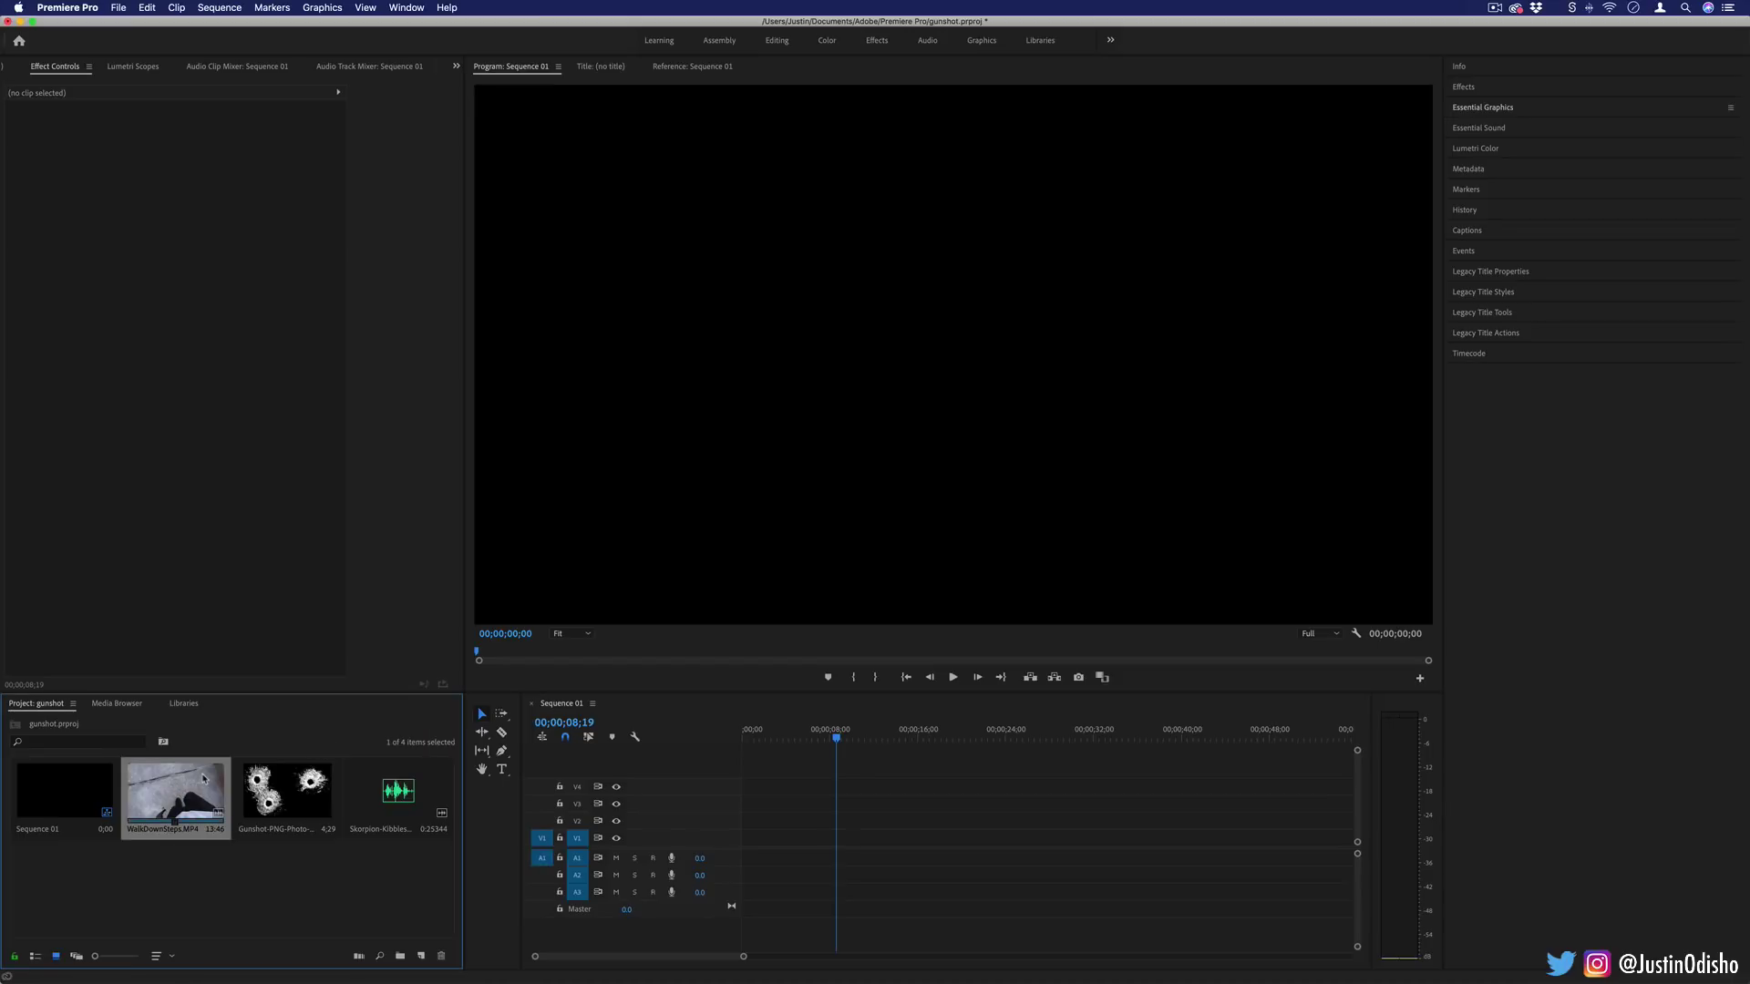
pyautogui.click(311, 793)
pyautogui.doubleClick(311, 793)
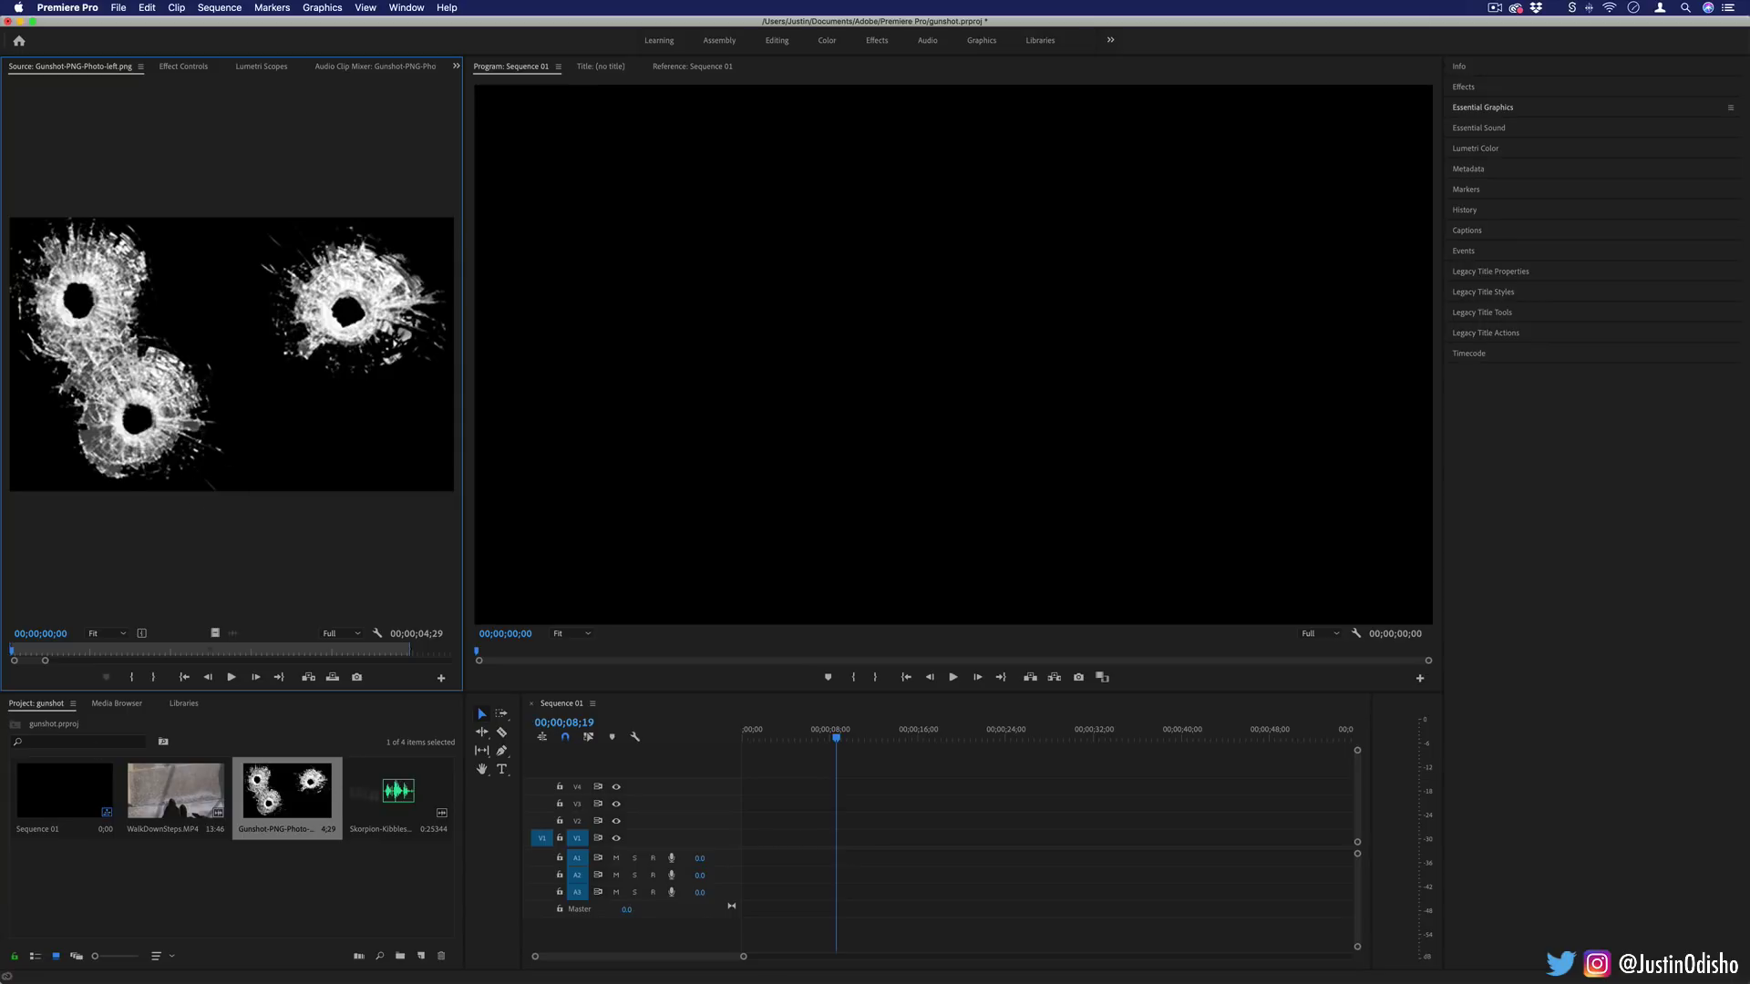
pyautogui.click(405, 792)
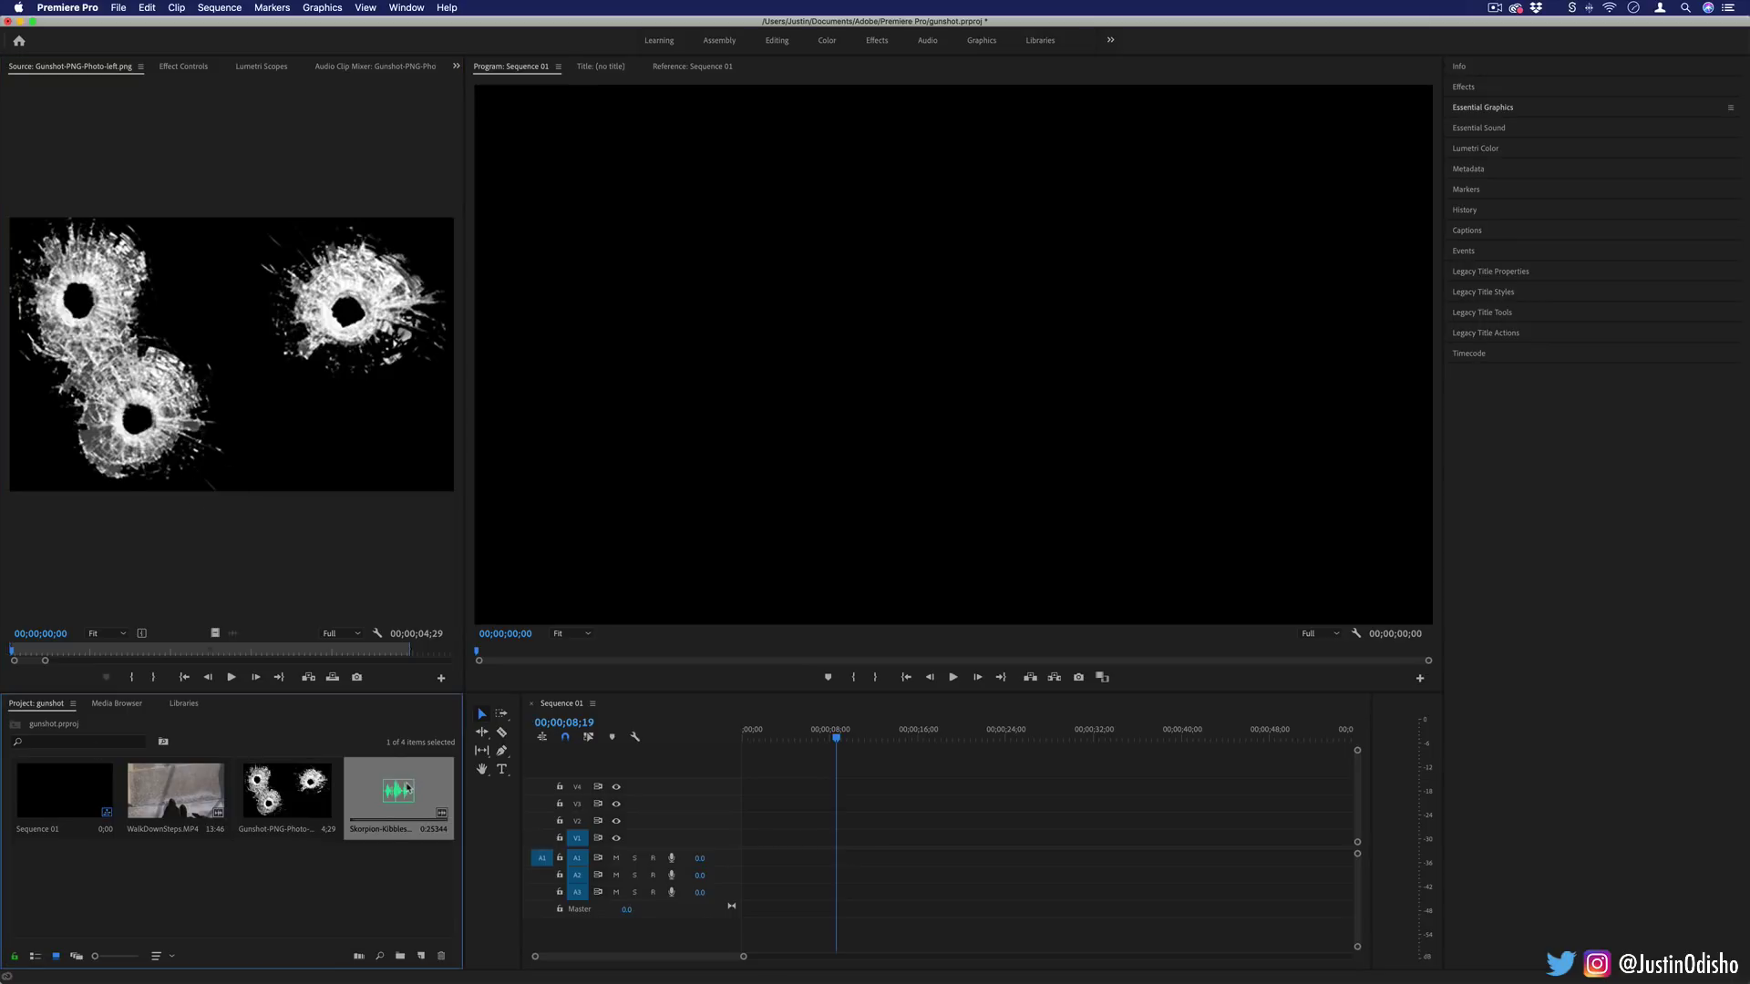
pyautogui.doubleClick(409, 788)
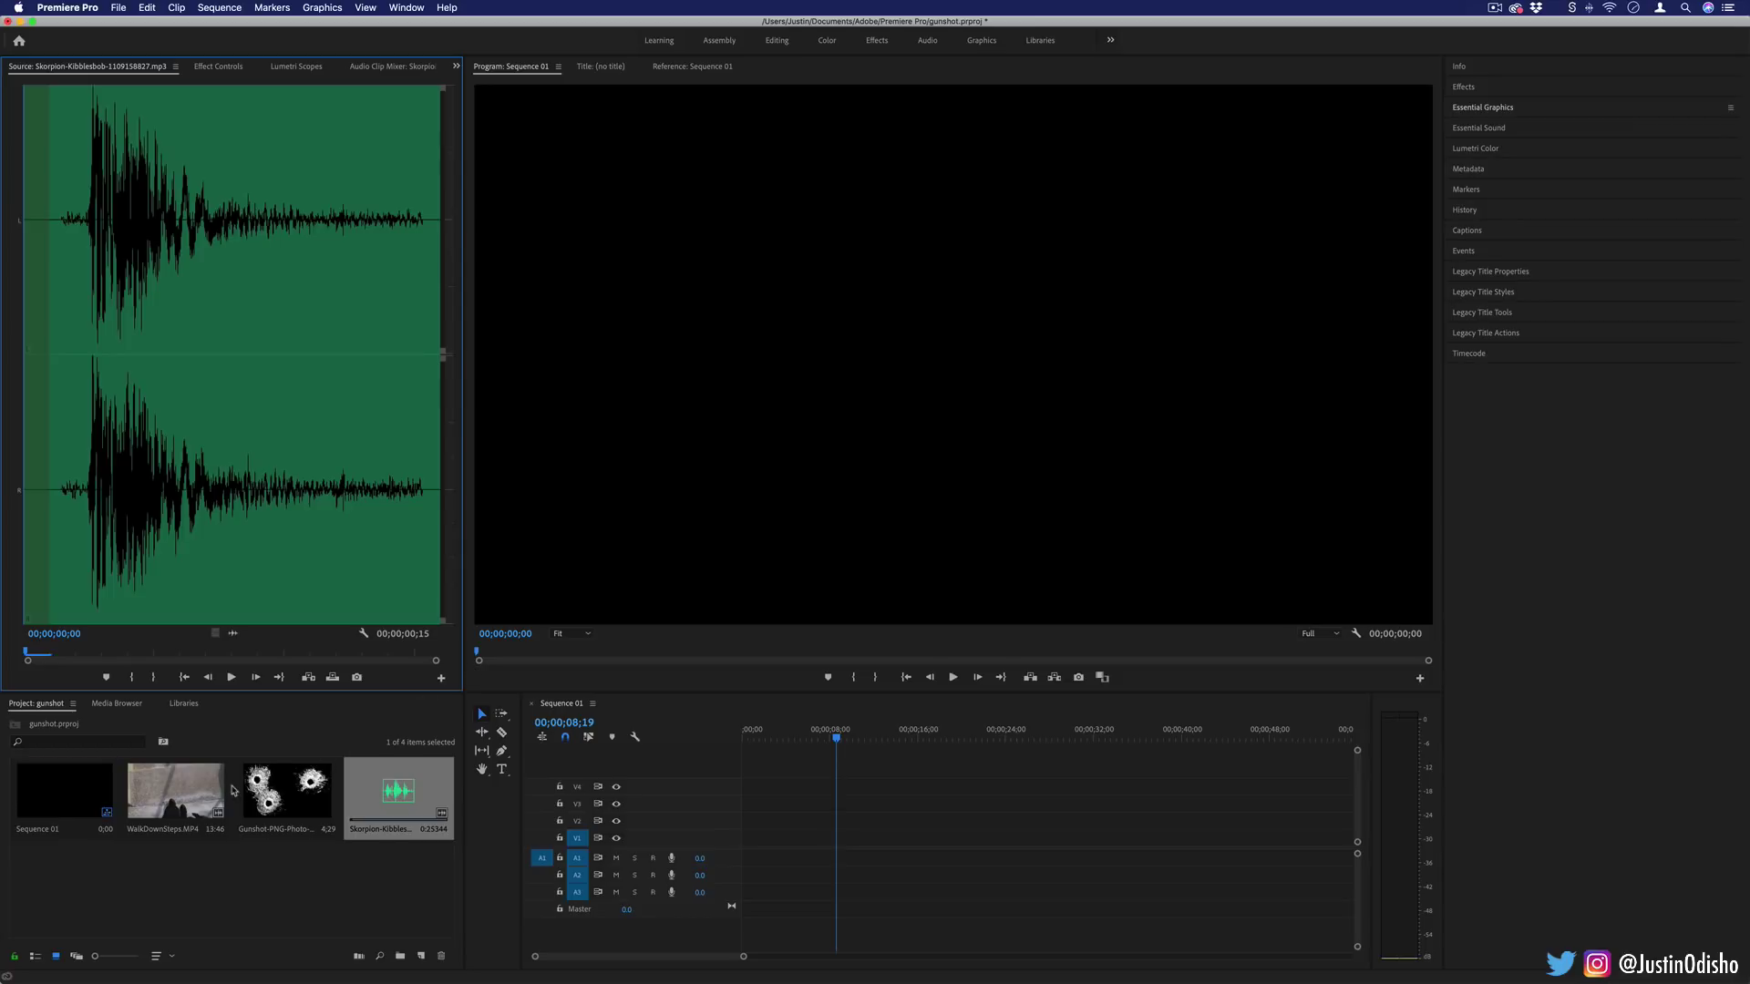
pyautogui.click(160, 790)
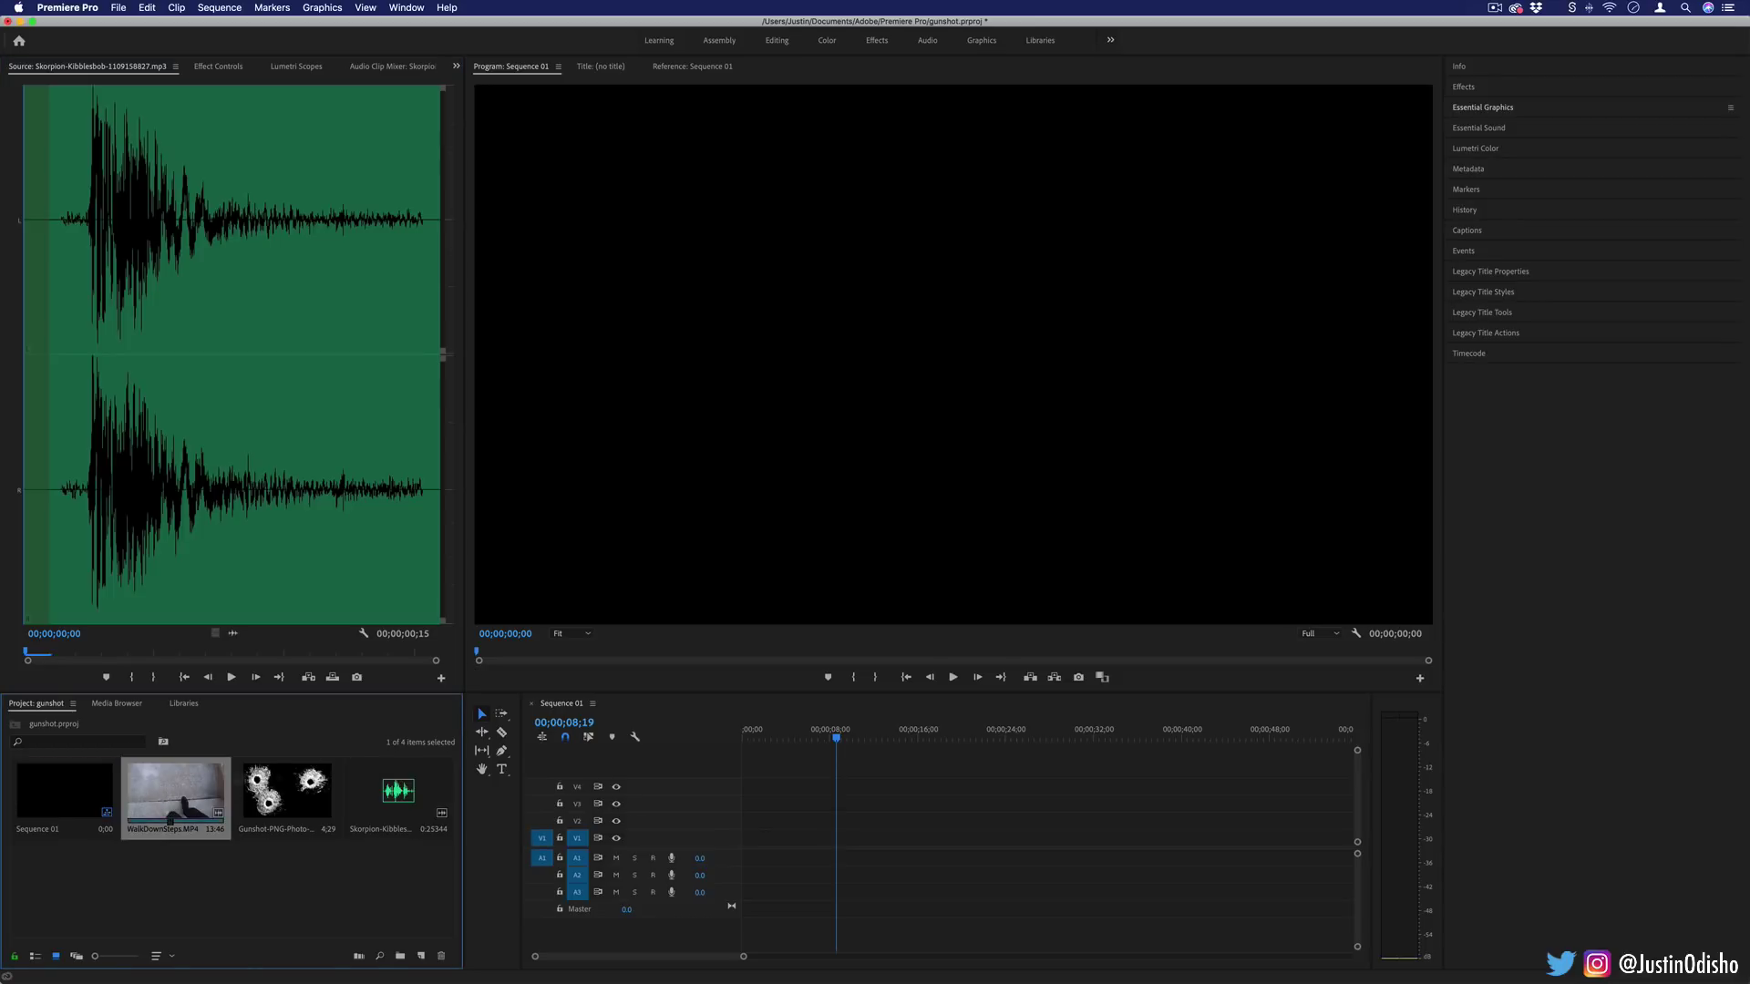
# - Add WalkDownSteps.MP4 to Sequence 01, keeping the sequence settings, and select the Gunshot PNG
pyautogui.moveTo(164, 791); pyautogui.dragTo(746, 839)
pyautogui.click(979, 538)
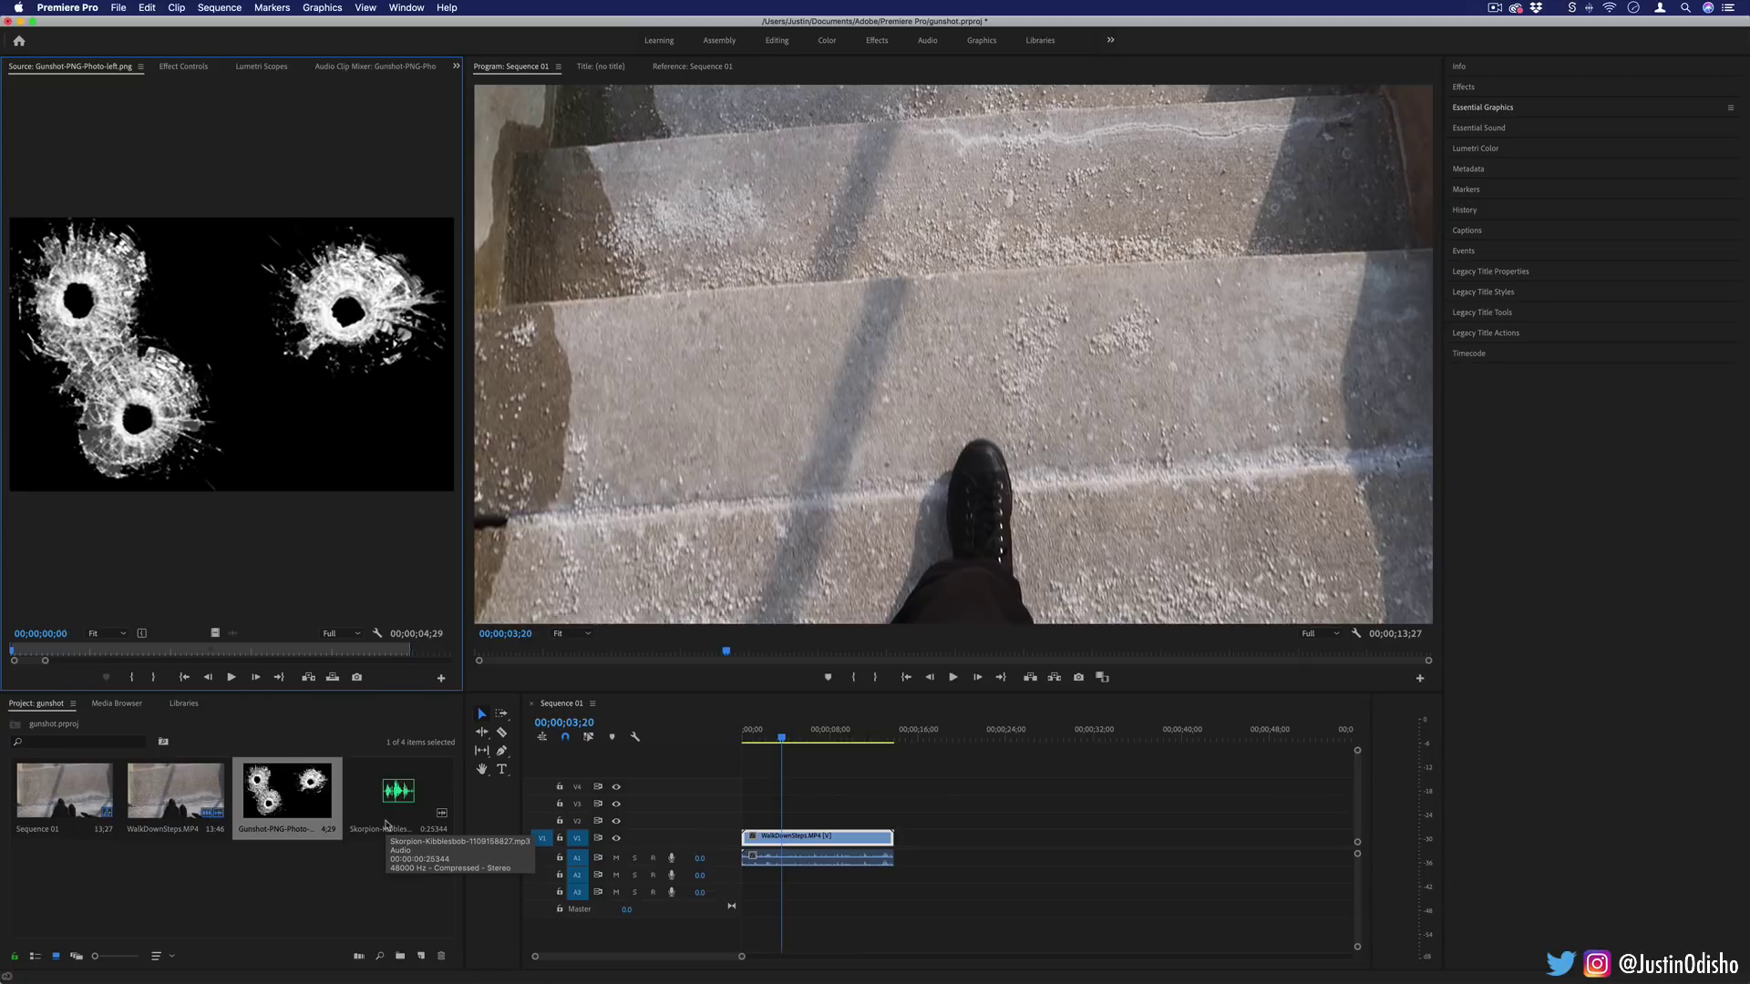
pyautogui.click(282, 795)
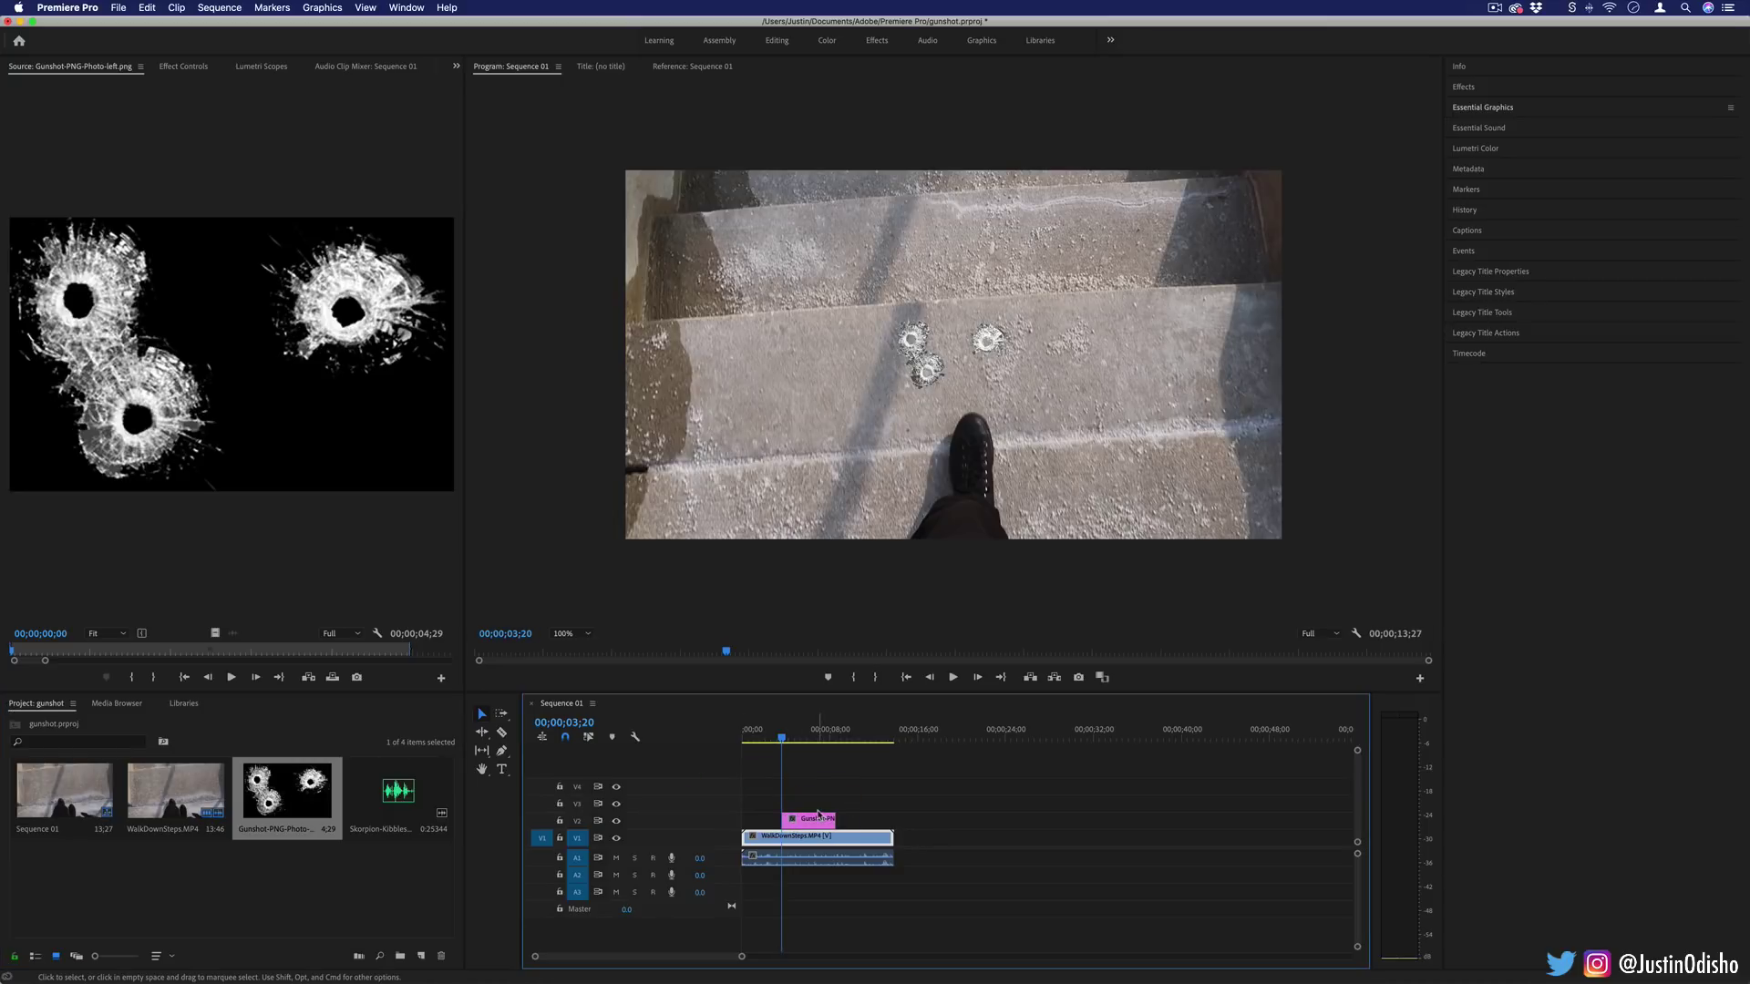
# - Scale the bullet holes to 138, rotate them −232°, and position them on the stairs
pyautogui.click(817, 820)
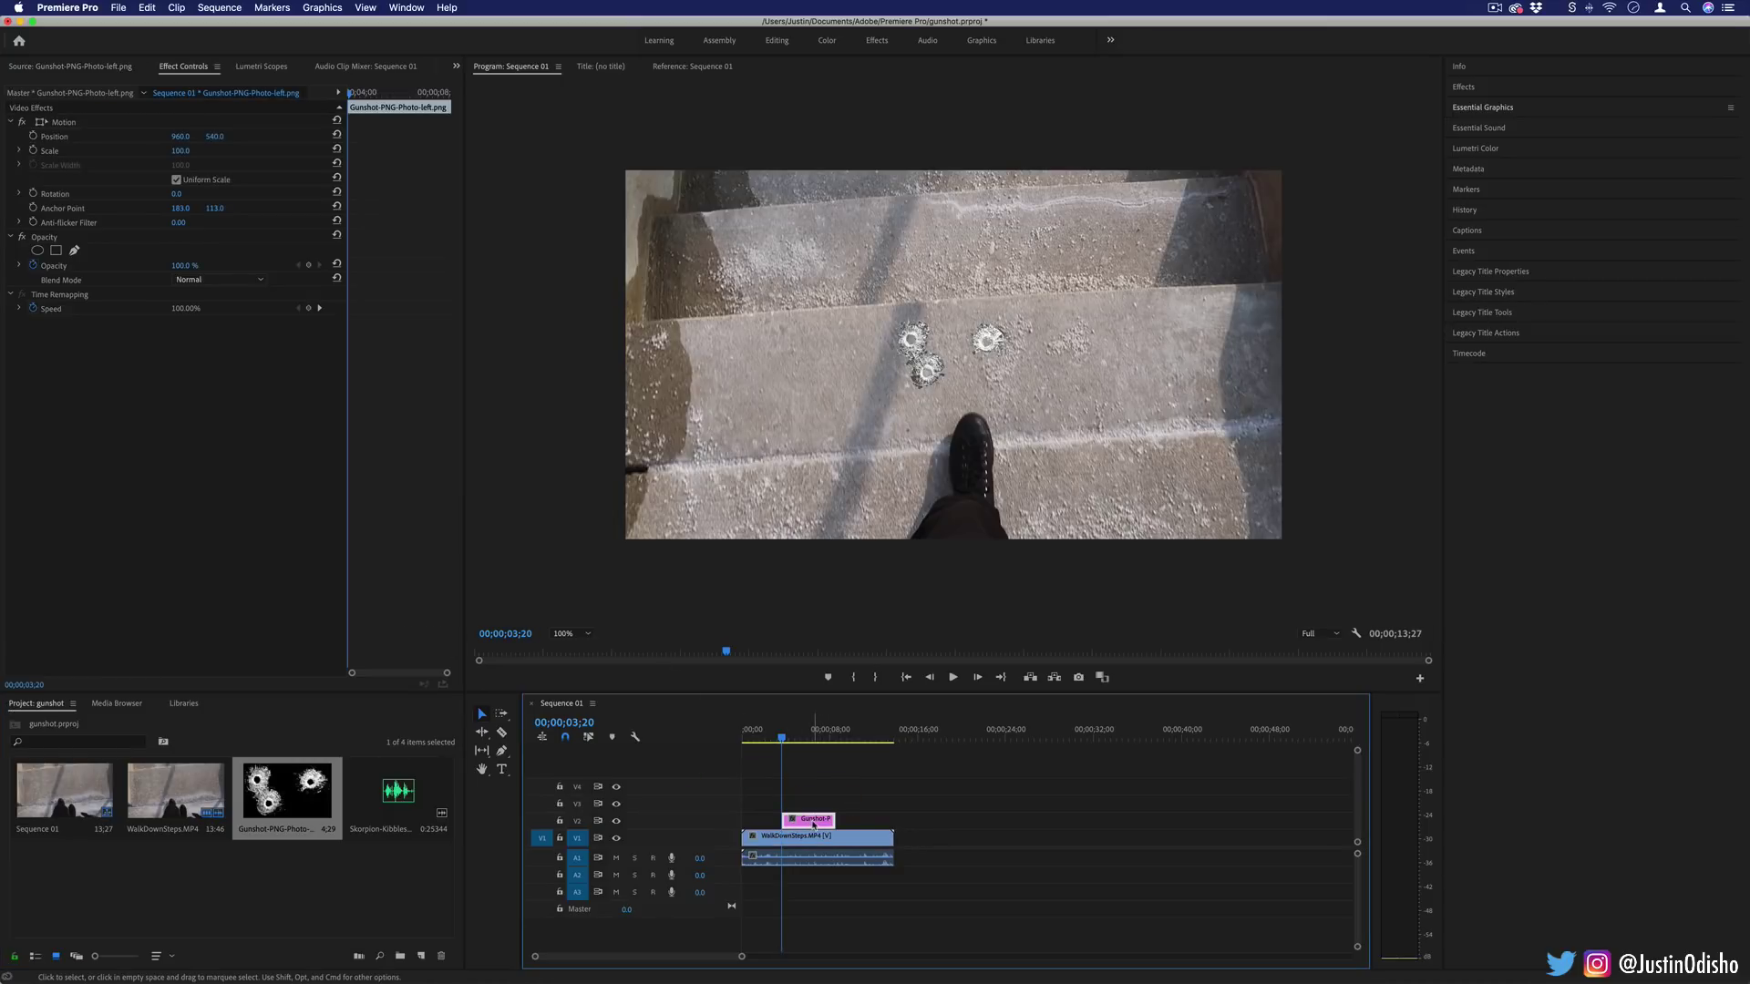
pyautogui.moveTo(175, 137); pyautogui.dragTo(258, 151)
pyautogui.moveTo(181, 194)
pyautogui.mouseDown()
pyautogui.moveTo(263, 194)
pyautogui.moveTo(206, 194)
pyautogui.mouseUp()
pyautogui.moveTo(178, 137)
pyautogui.mouseDown()
pyautogui.moveTo(19, 137)
pyautogui.moveTo(164, 136)
pyautogui.mouseUp()
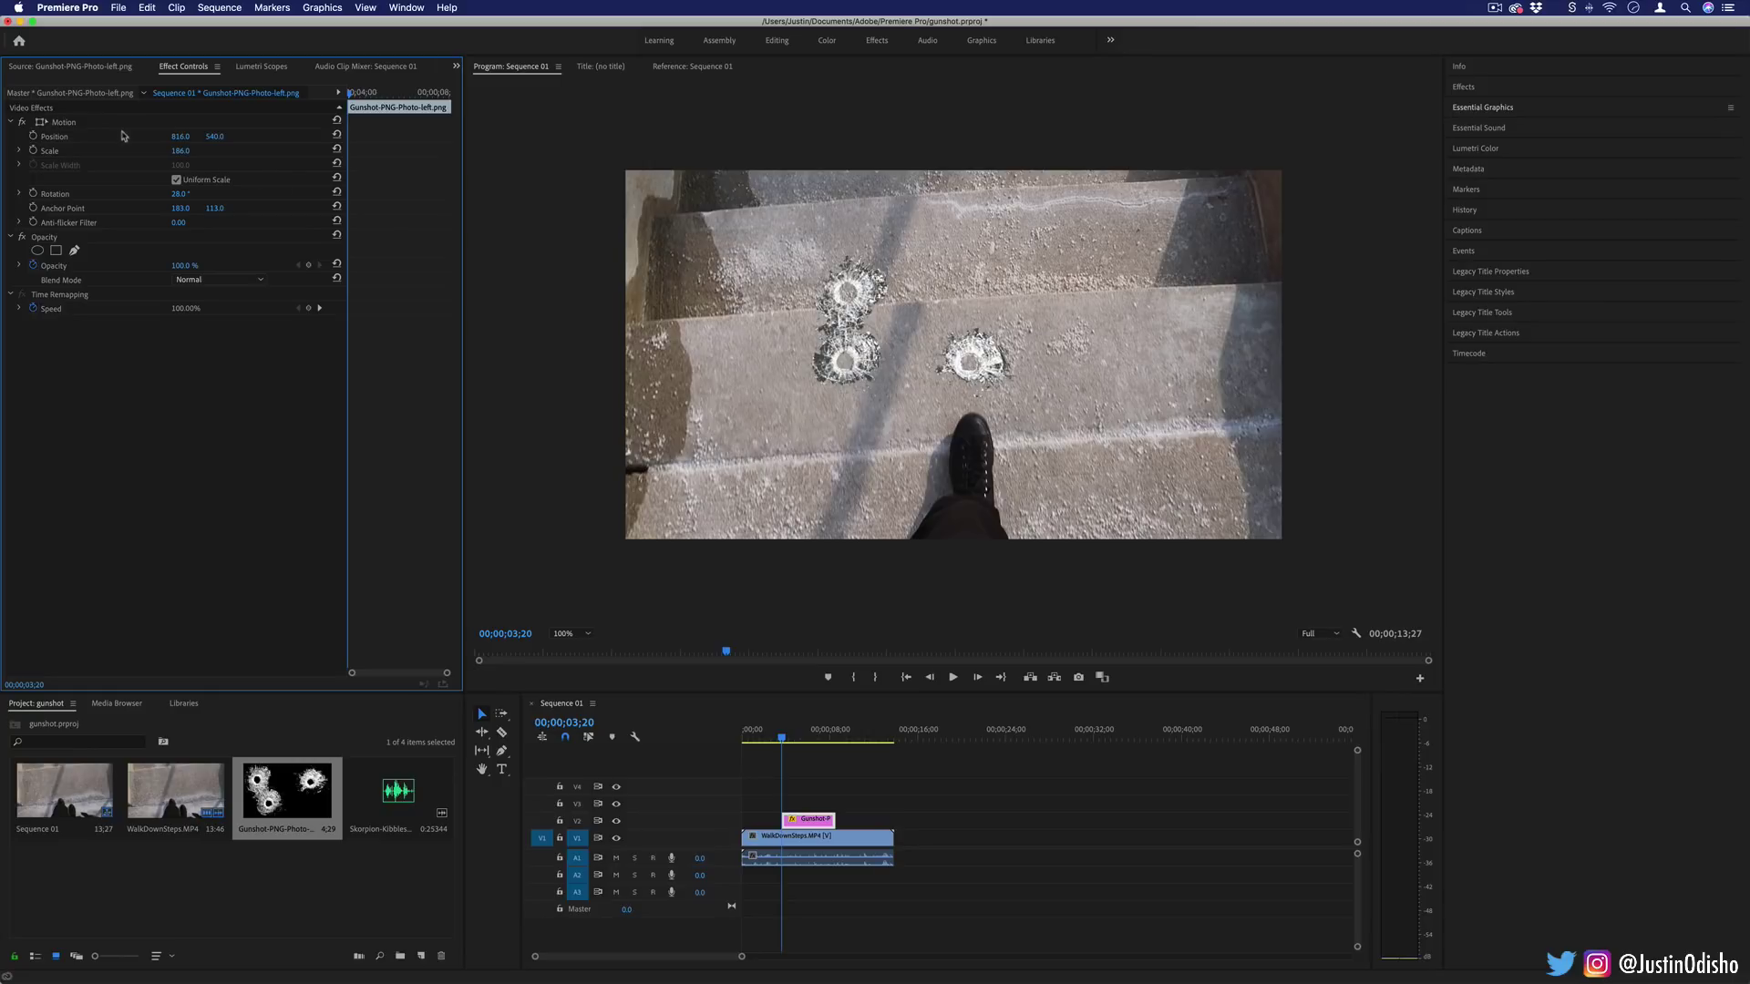
pyautogui.moveTo(181, 137)
pyautogui.mouseDown()
pyautogui.moveTo(55, 137)
pyautogui.moveTo(156, 136)
pyautogui.mouseUp()
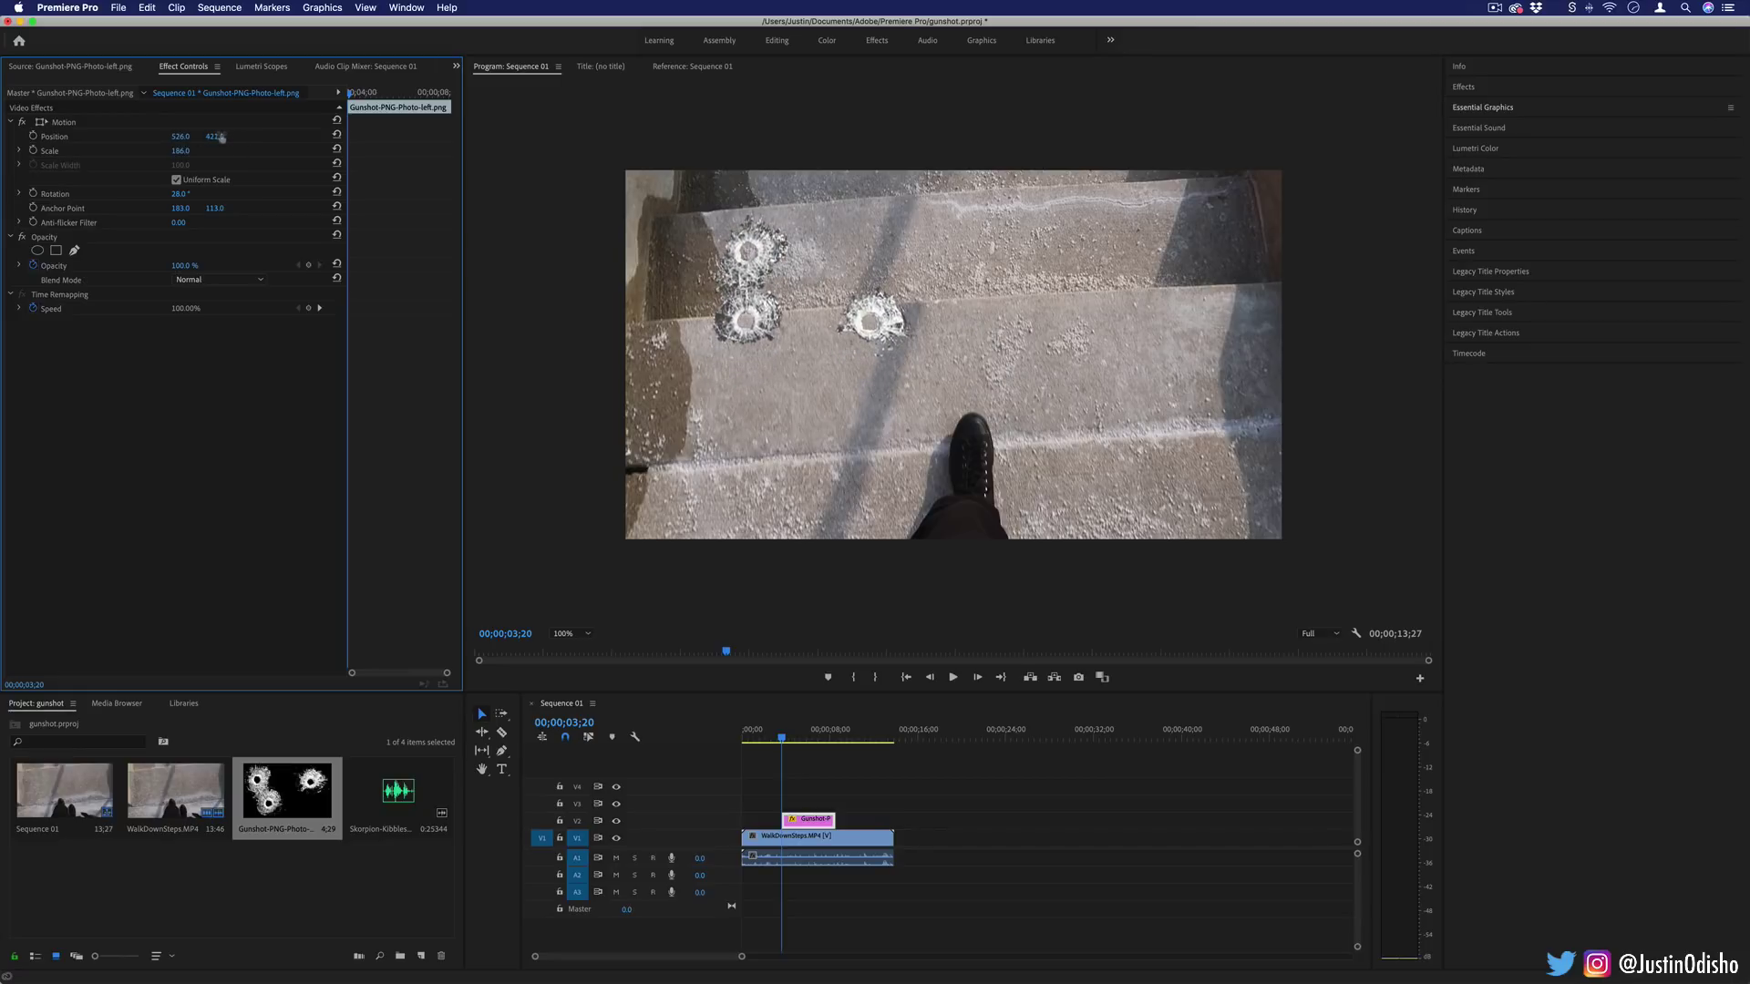
pyautogui.click(852, 843)
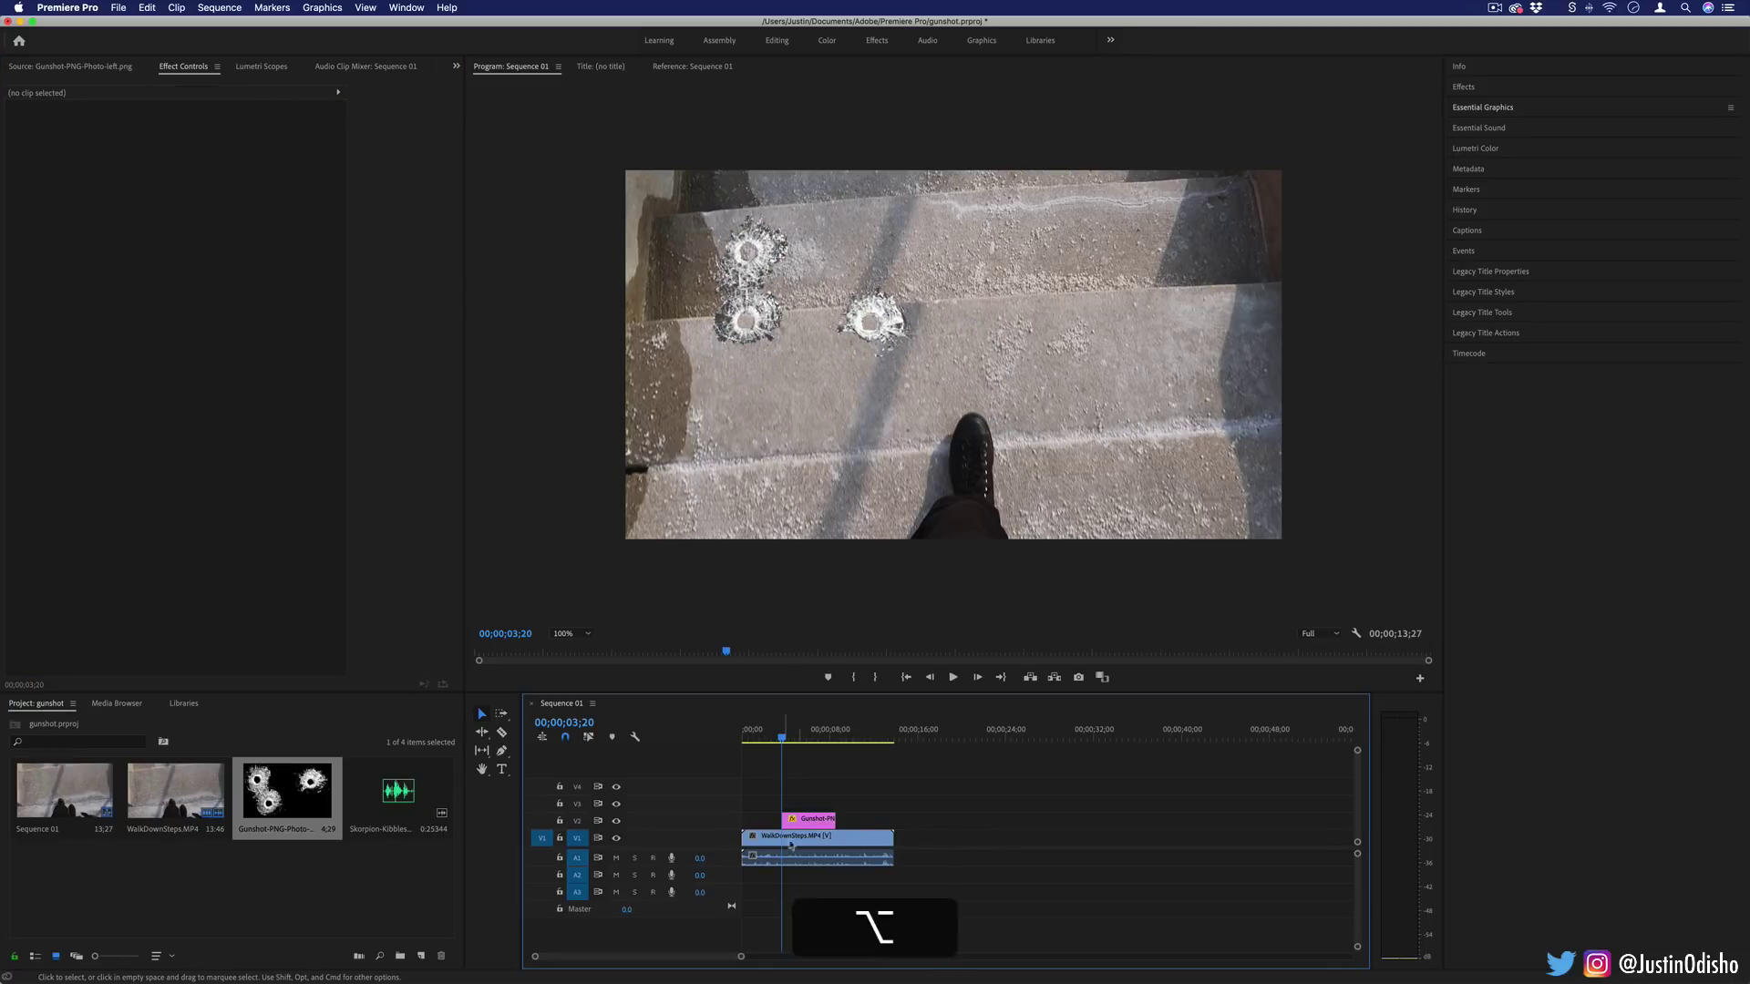
# - Copy the bullet holes onto V3 slightly later at Position 1465, 380, then duplicate them higher
pyautogui.moveTo(807, 822); pyautogui.dragTo(829, 806)
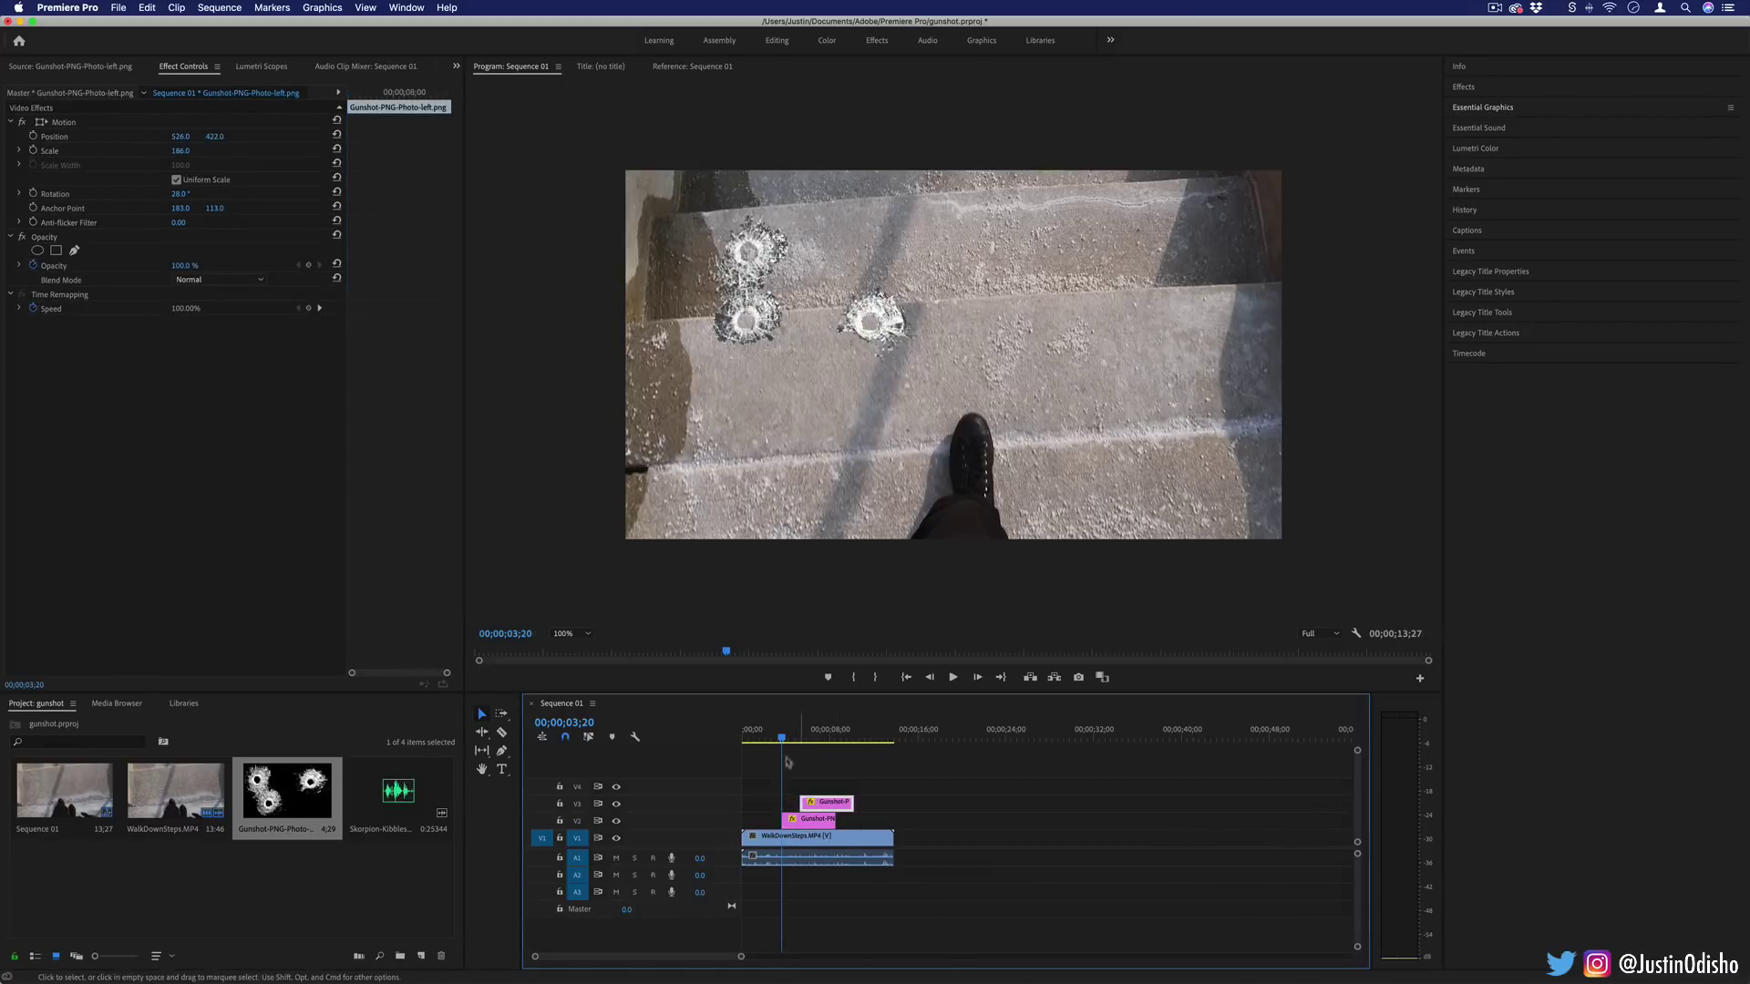
pyautogui.click(802, 836)
pyautogui.moveTo(790, 738); pyautogui.dragTo(799, 740)
pyautogui.moveTo(829, 806); pyautogui.dragTo(822, 805)
pyautogui.moveTo(181, 136); pyautogui.dragTo(33, 194)
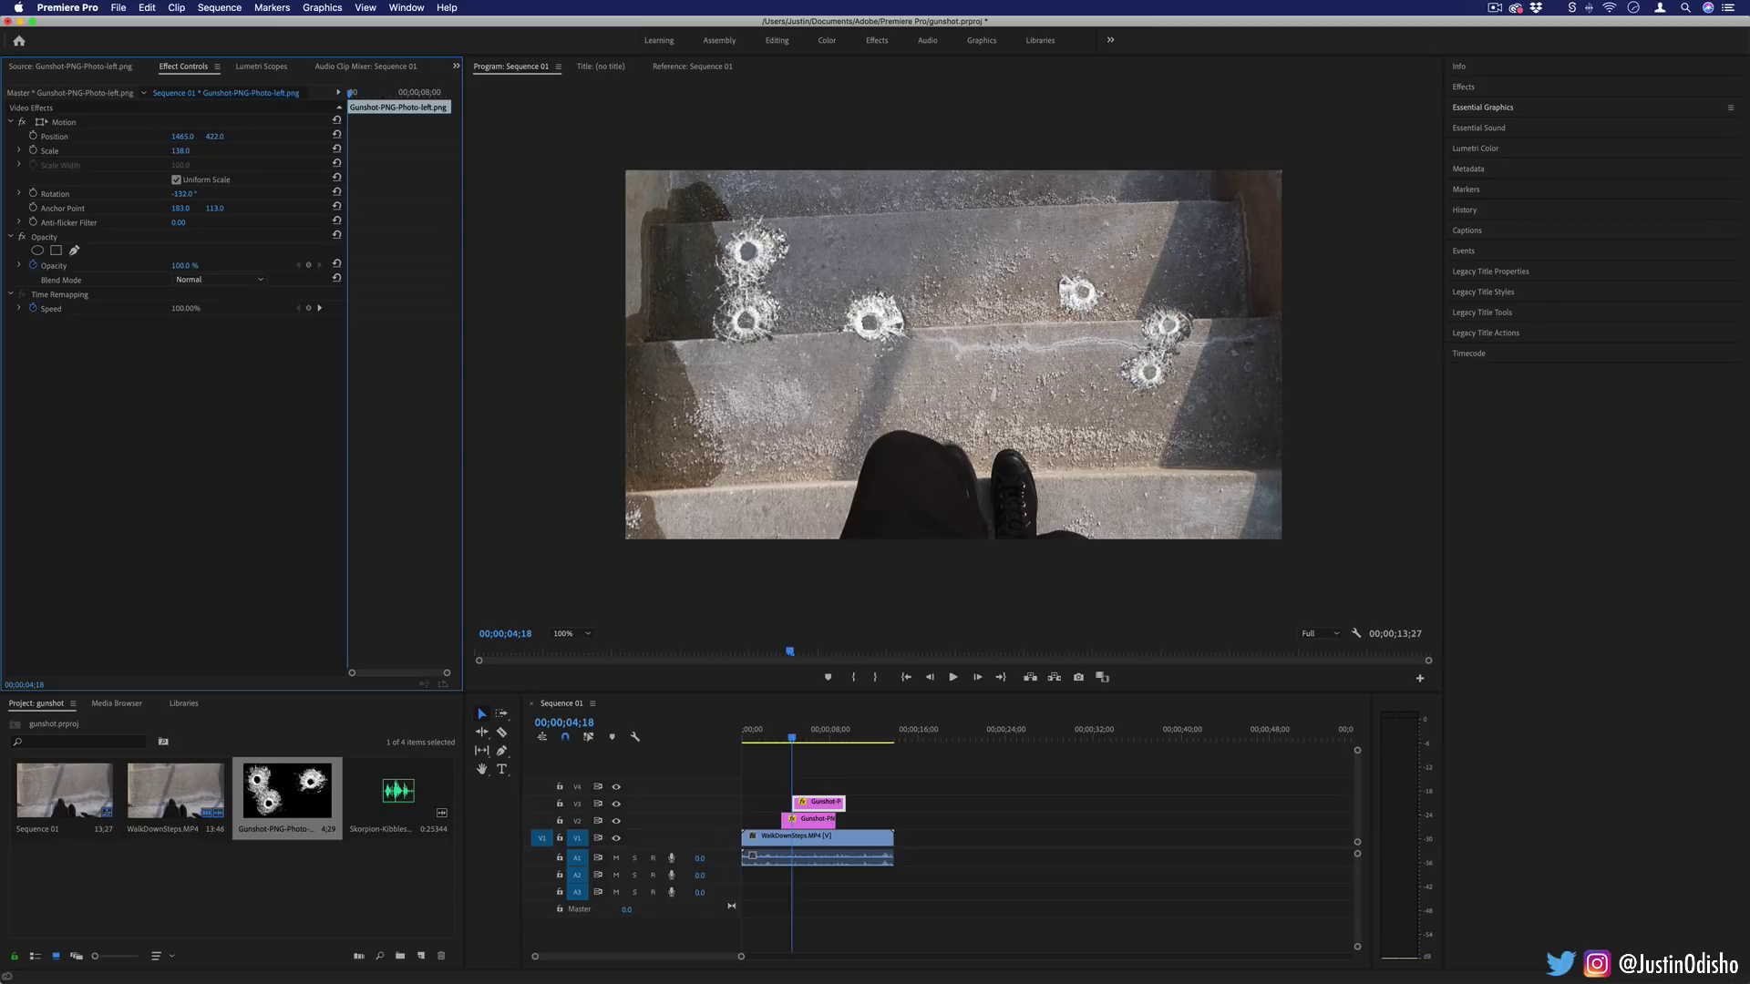
pyautogui.moveTo(215, 138); pyautogui.dragTo(197, 138)
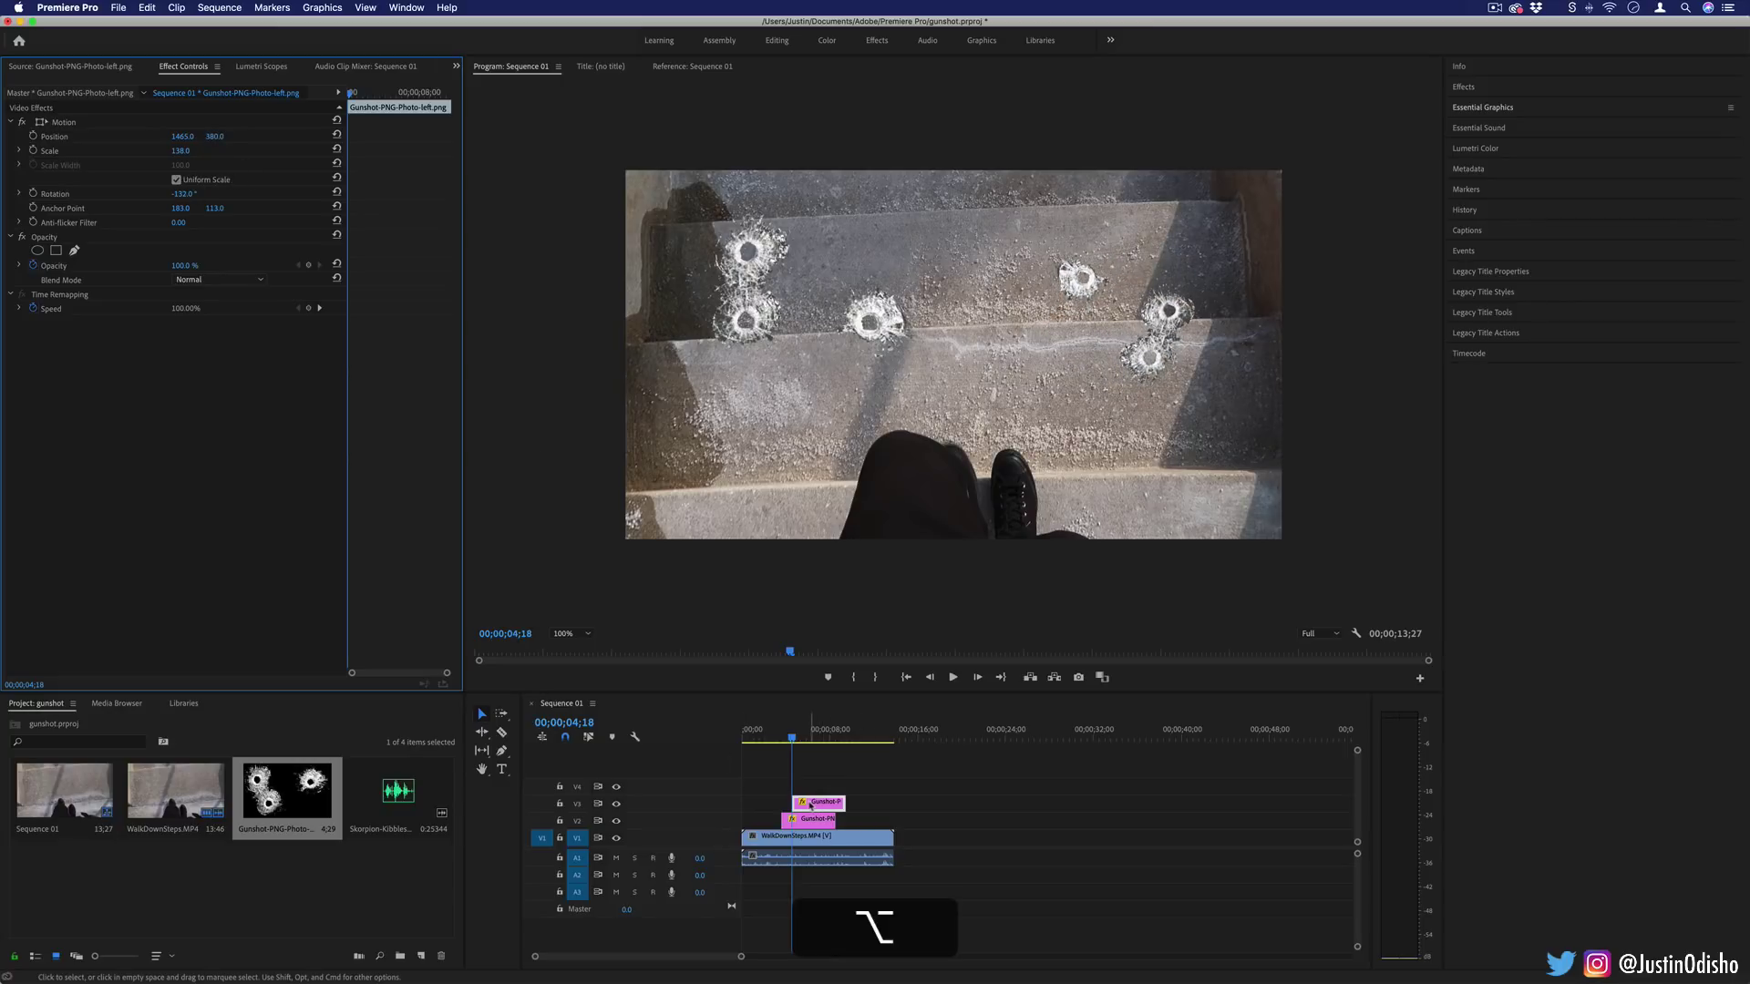
pyautogui.moveTo(822, 820); pyautogui.dragTo(815, 785)
# - Preview the bullet-hole timing and shift the upper bullet-hole copies earlier
pyautogui.click(772, 734)
pyautogui.press('space')
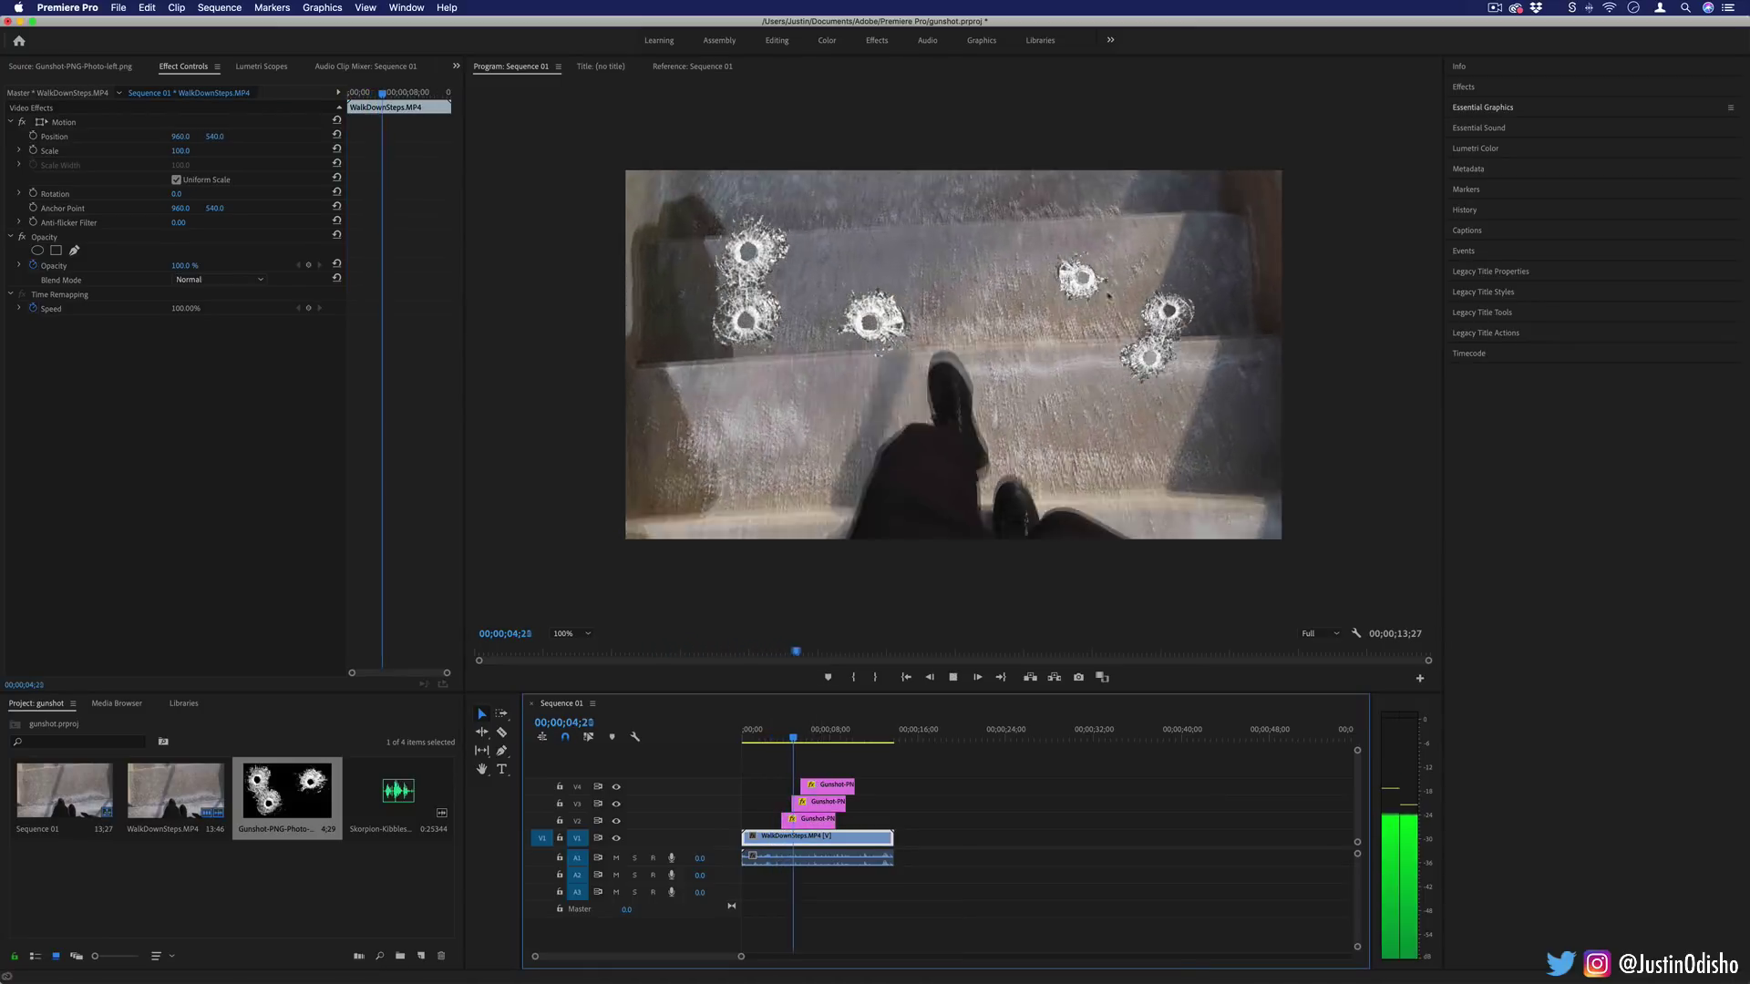
pyautogui.press('space')
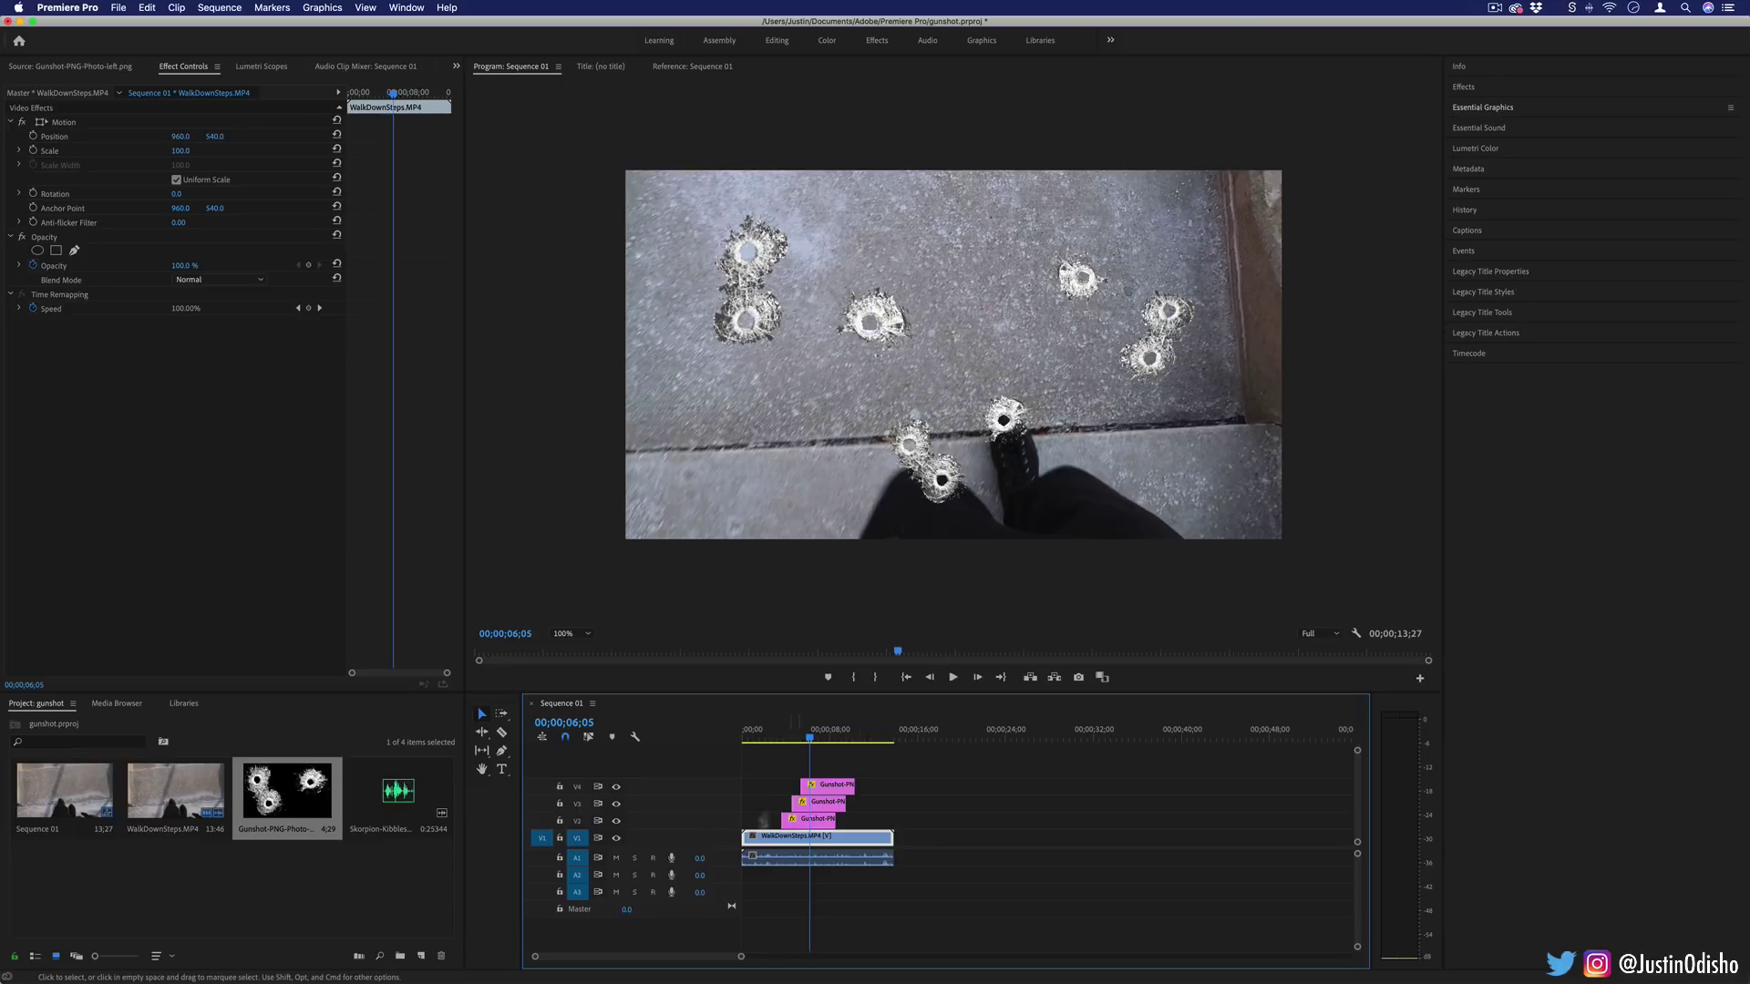
pyautogui.moveTo(741, 956); pyautogui.dragTo(660, 957)
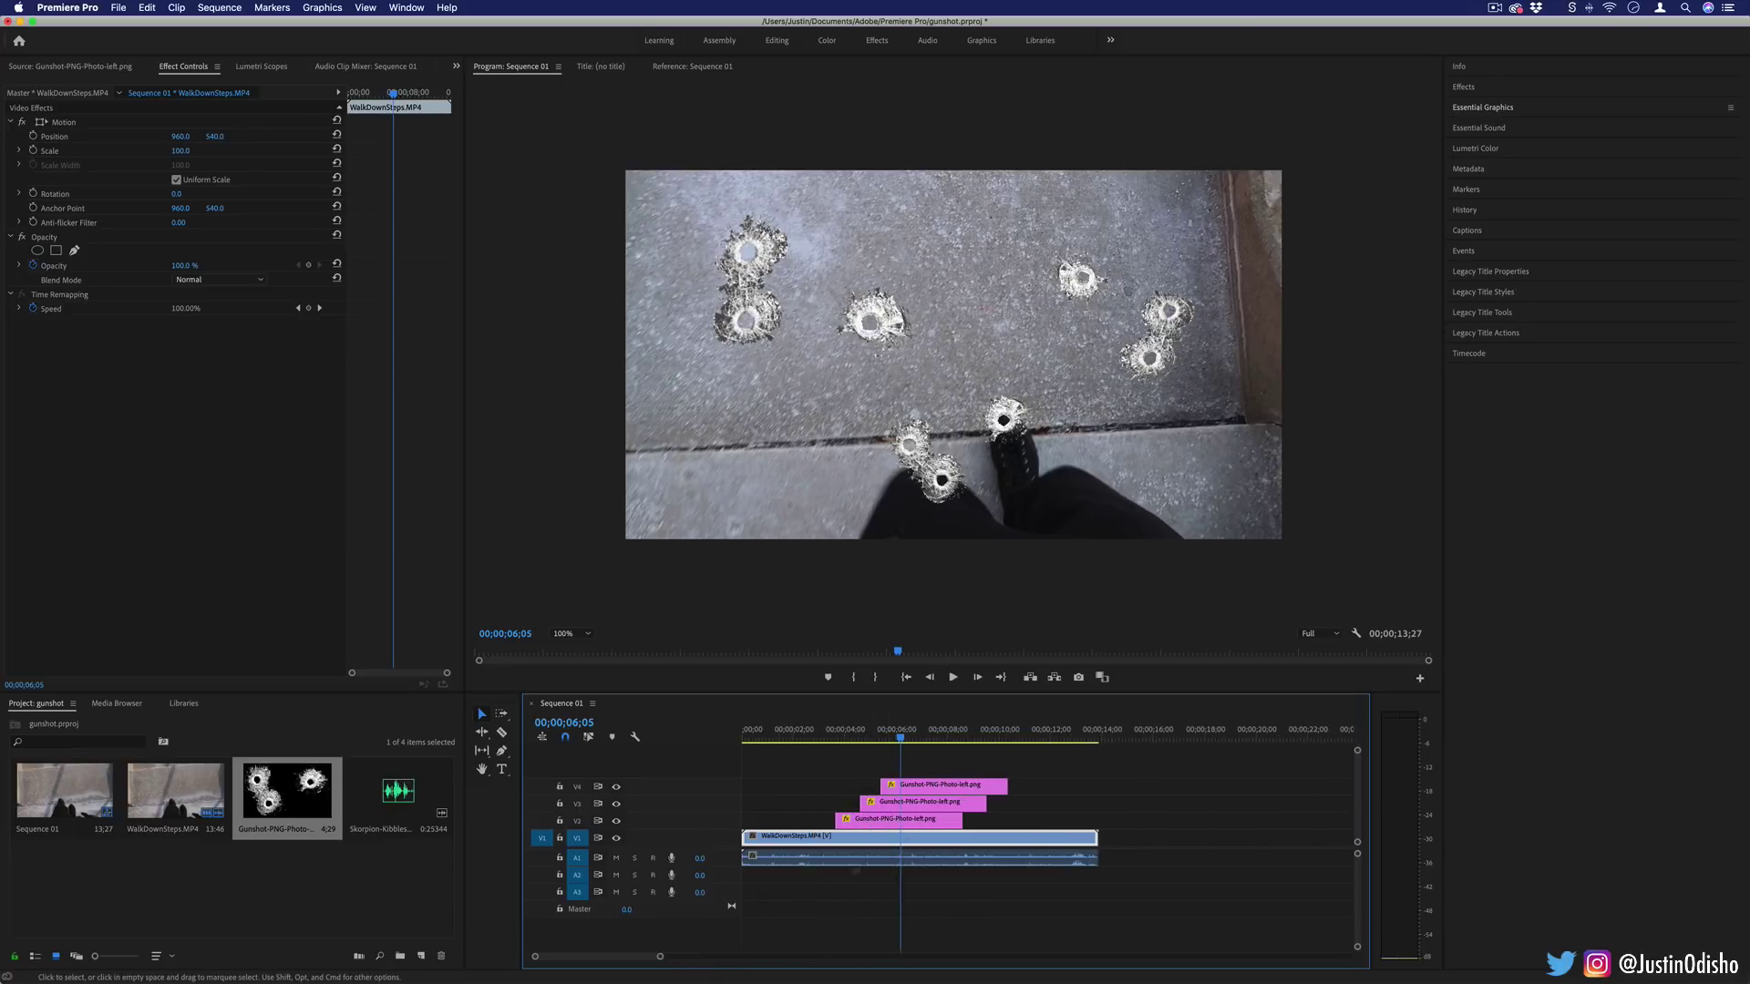
pyautogui.moveTo(891, 805)
pyautogui.mouseDown()
pyautogui.moveTo(876, 805)
pyautogui.moveTo(886, 785)
pyautogui.mouseUp()
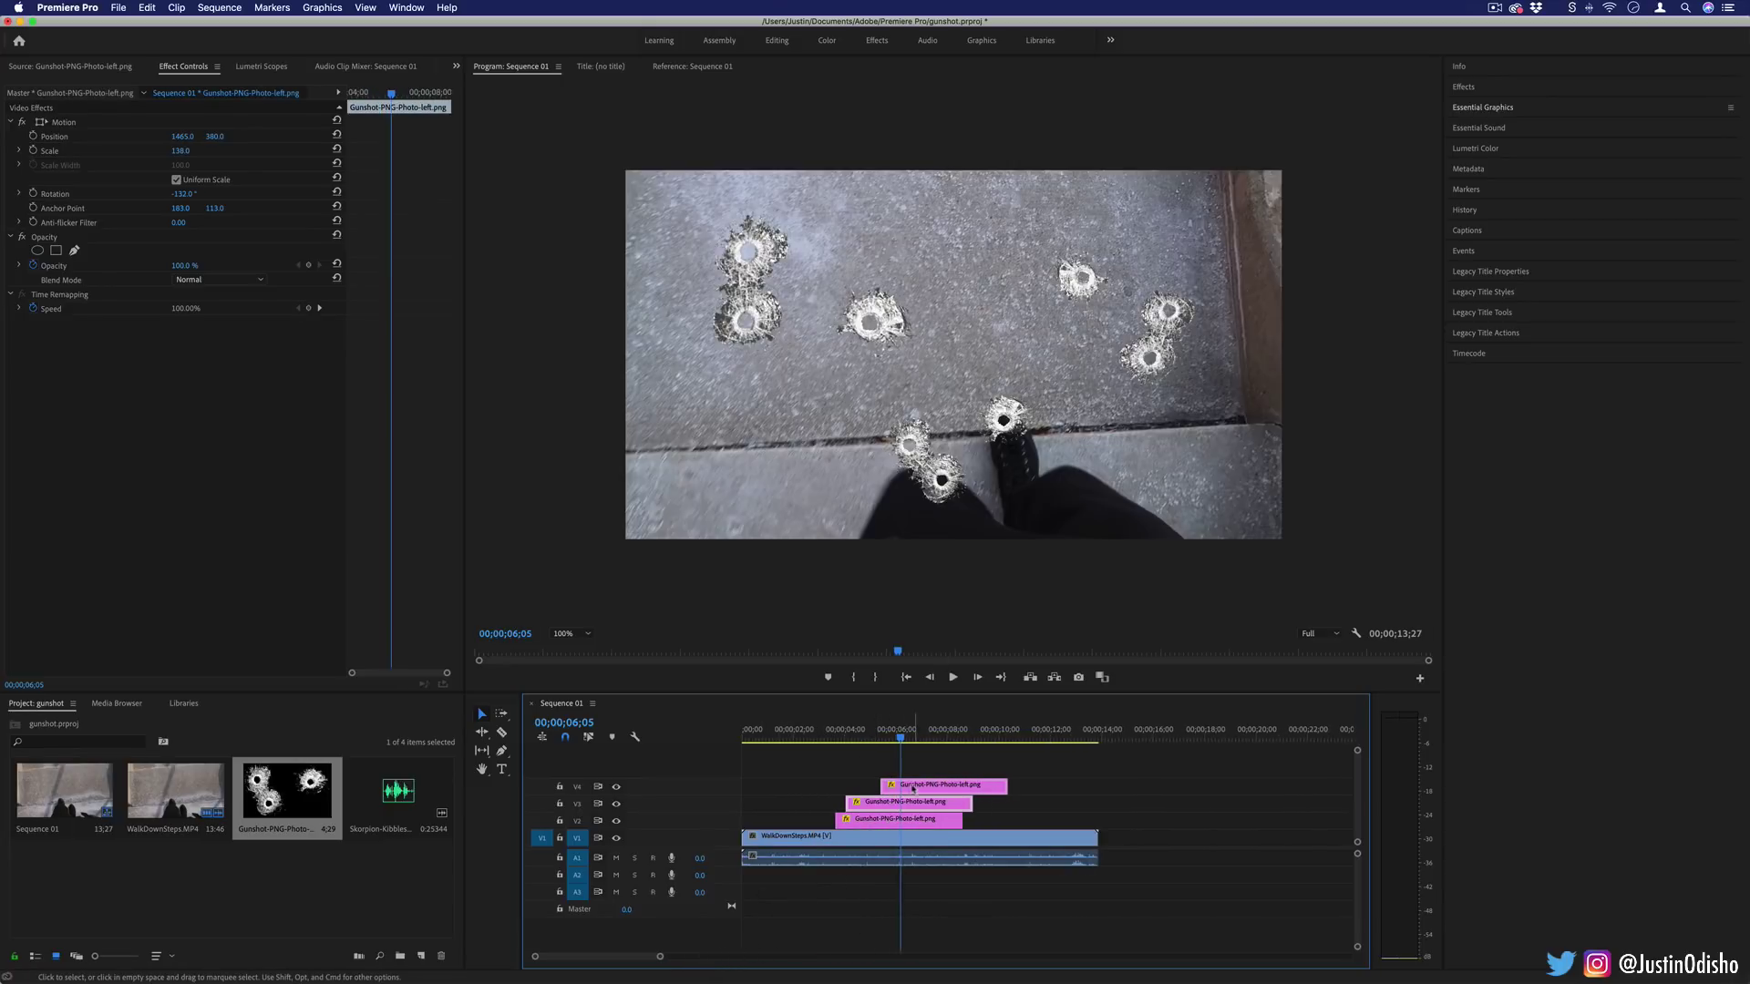
# - Place Skorpion gunshot sounds on A2 and A3 at the first two shot points
pyautogui.click(841, 729)
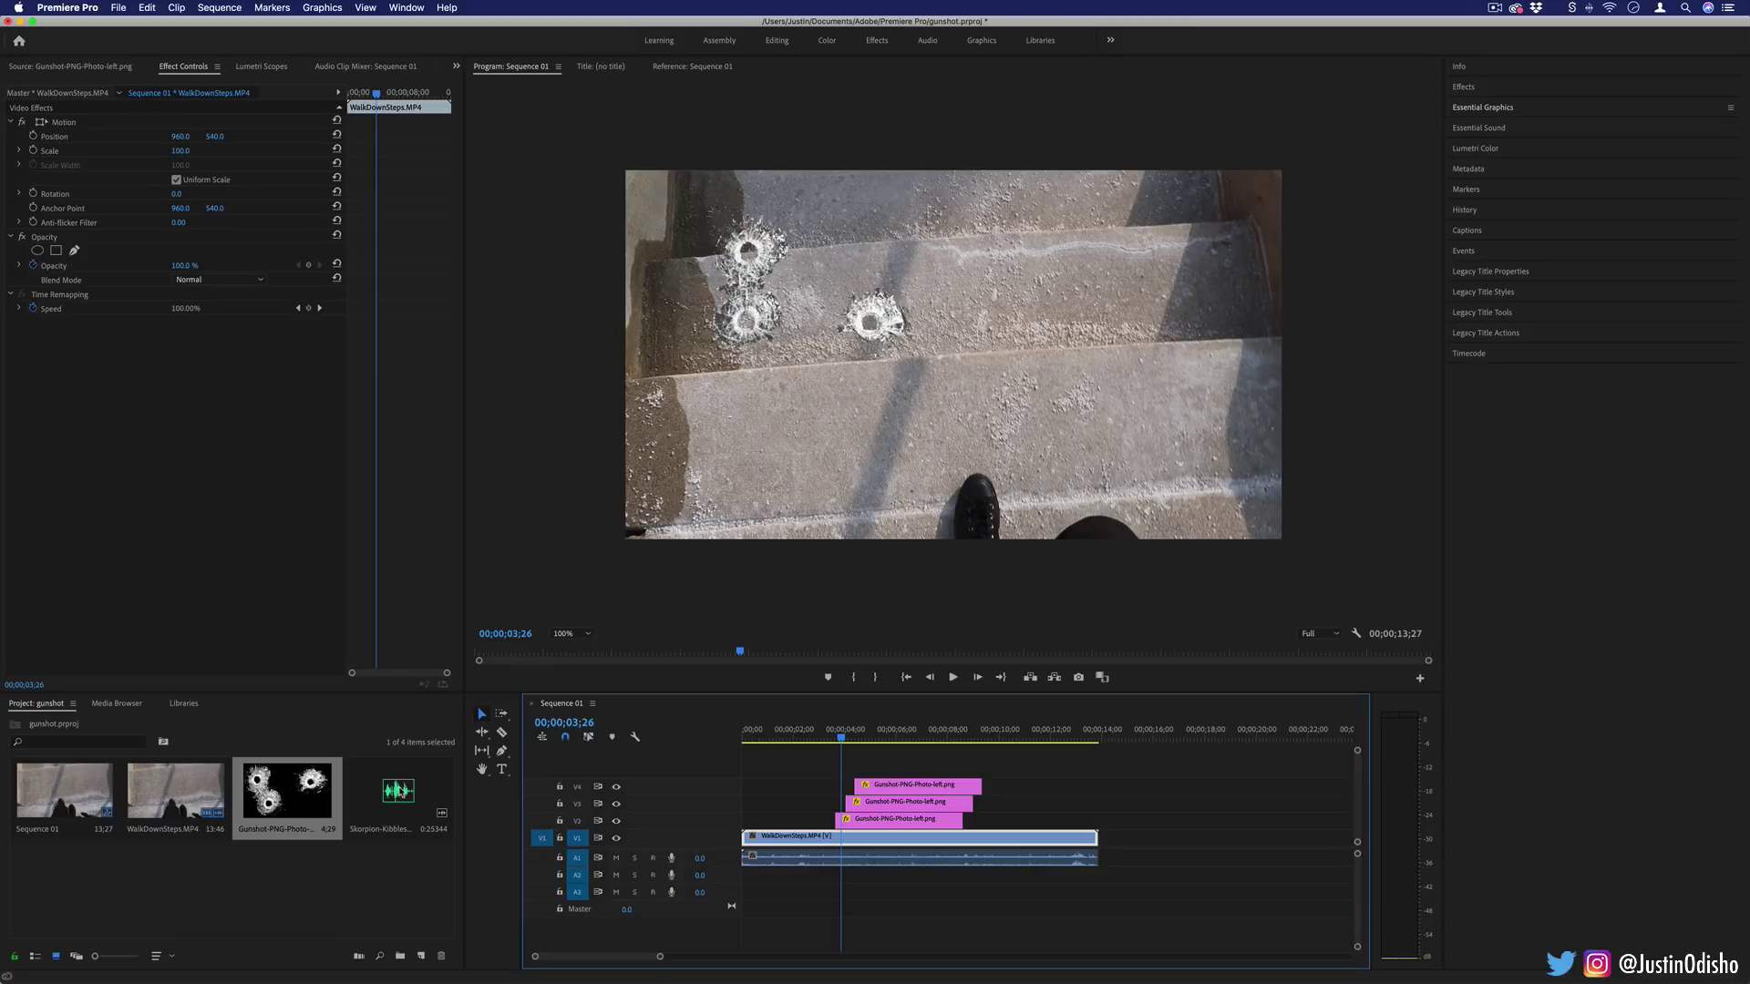
pyautogui.moveTo(399, 791); pyautogui.dragTo(851, 891)
pyautogui.press('Down')
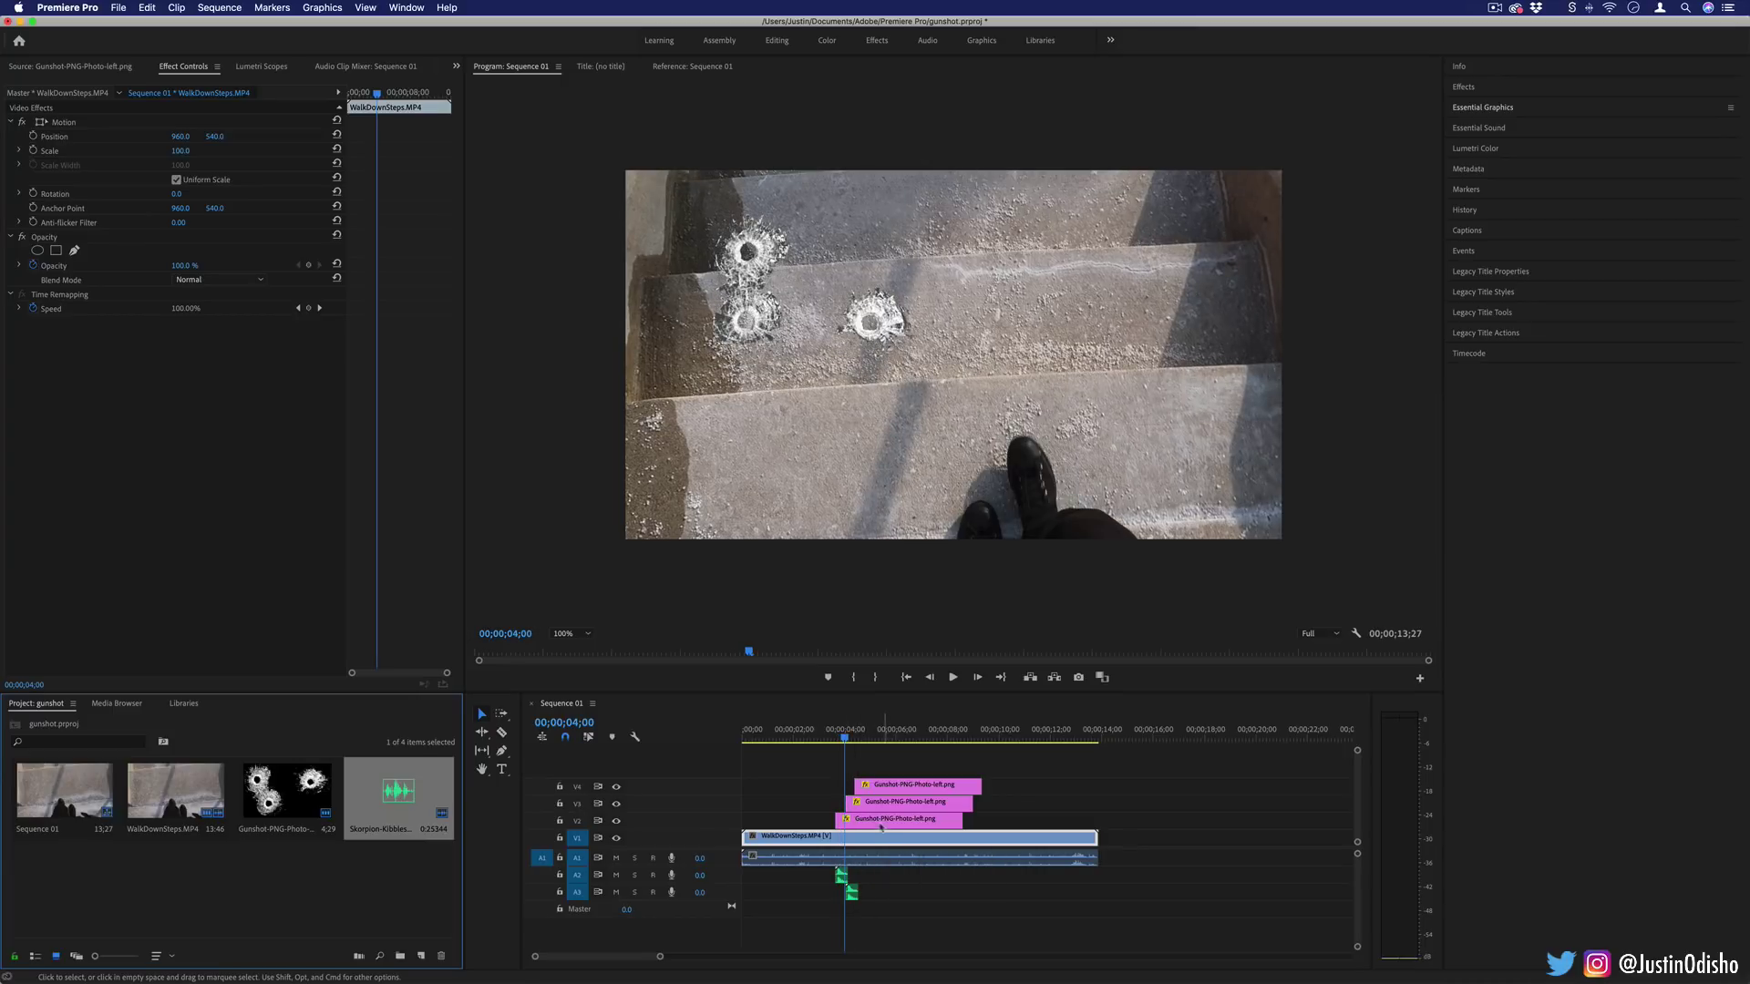
pyautogui.moveTo(394, 791); pyautogui.dragTo(781, 917)
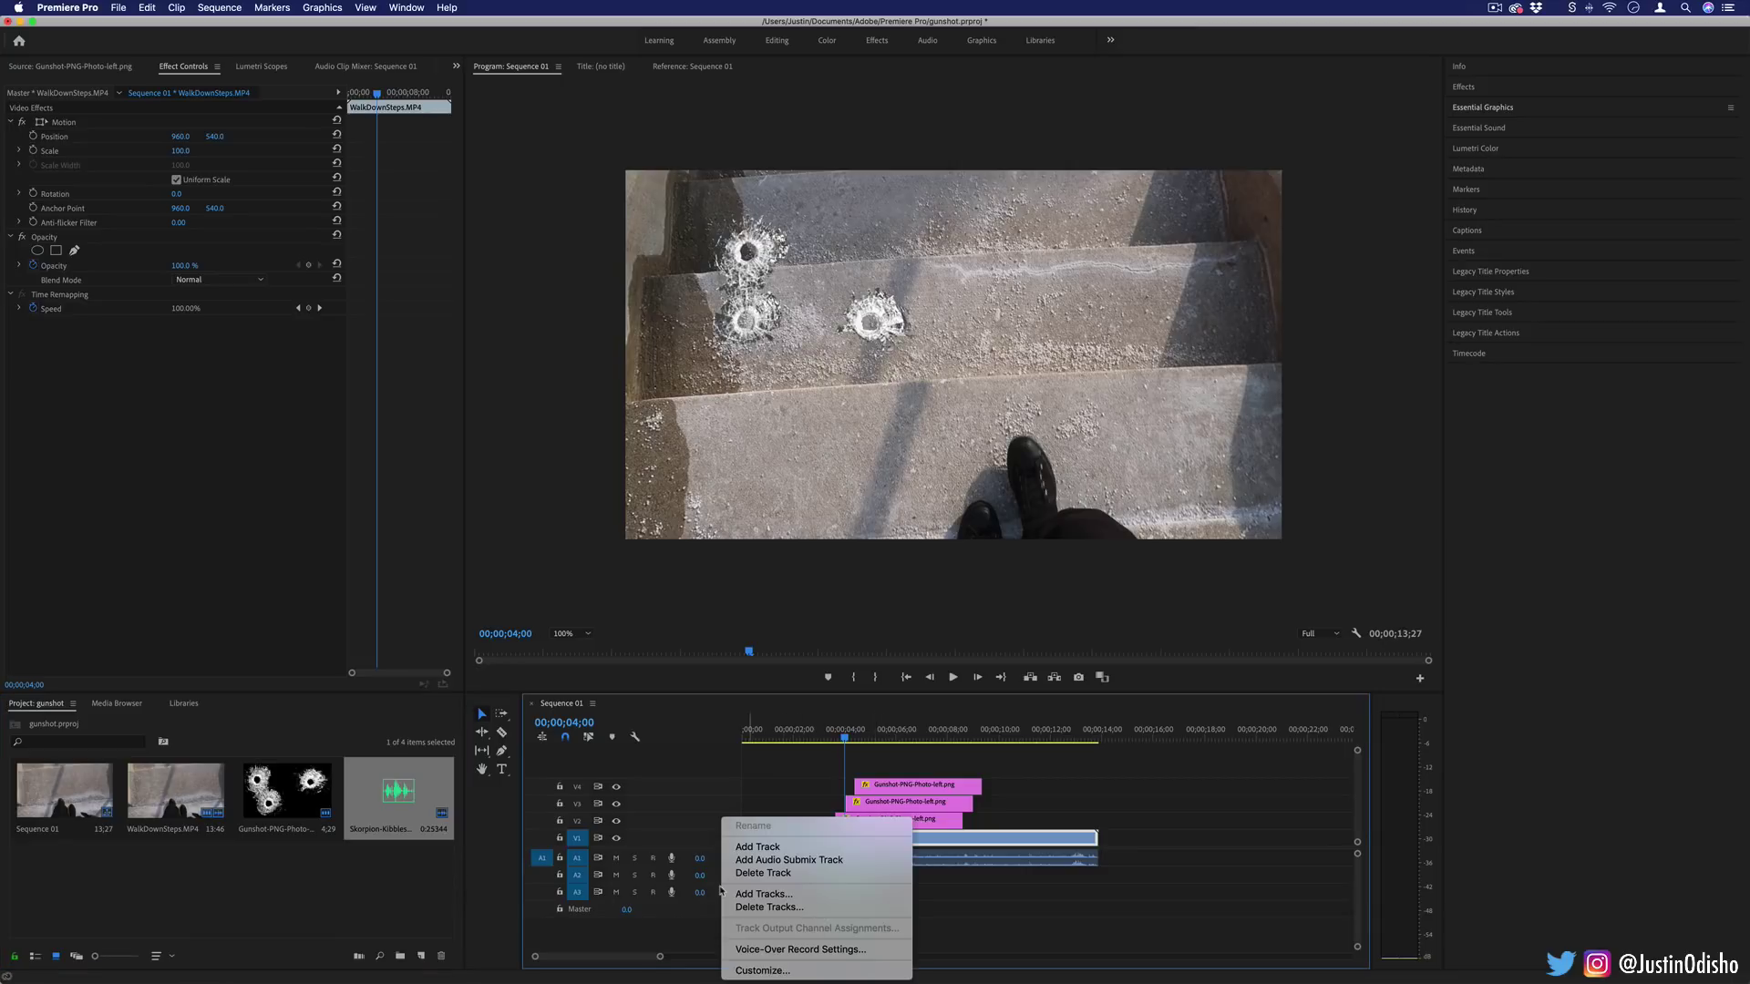
# - Add an A4 track with a third gunshot sound and play back the shots
pyautogui.rightClick(723, 910)
pyautogui.click(763, 848)
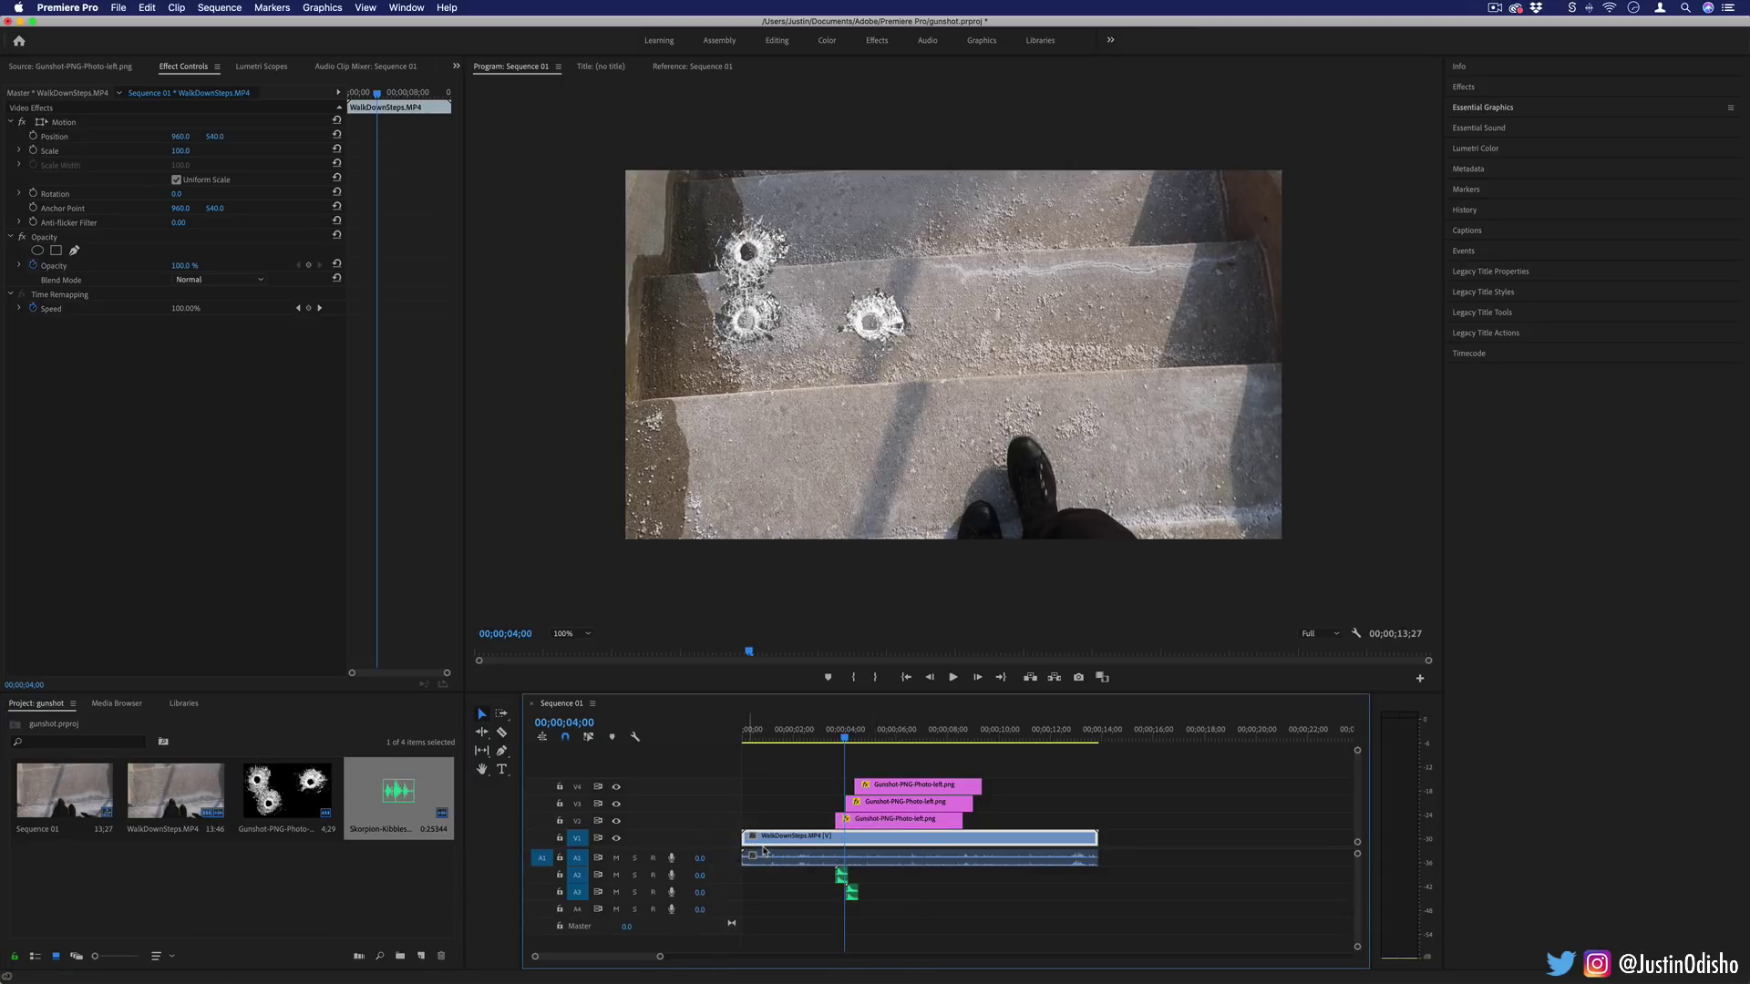
pyautogui.click(369, 799)
pyautogui.moveTo(879, 912); pyautogui.dragTo(864, 910)
pyautogui.moveTo(838, 735); pyautogui.dragTo(827, 738)
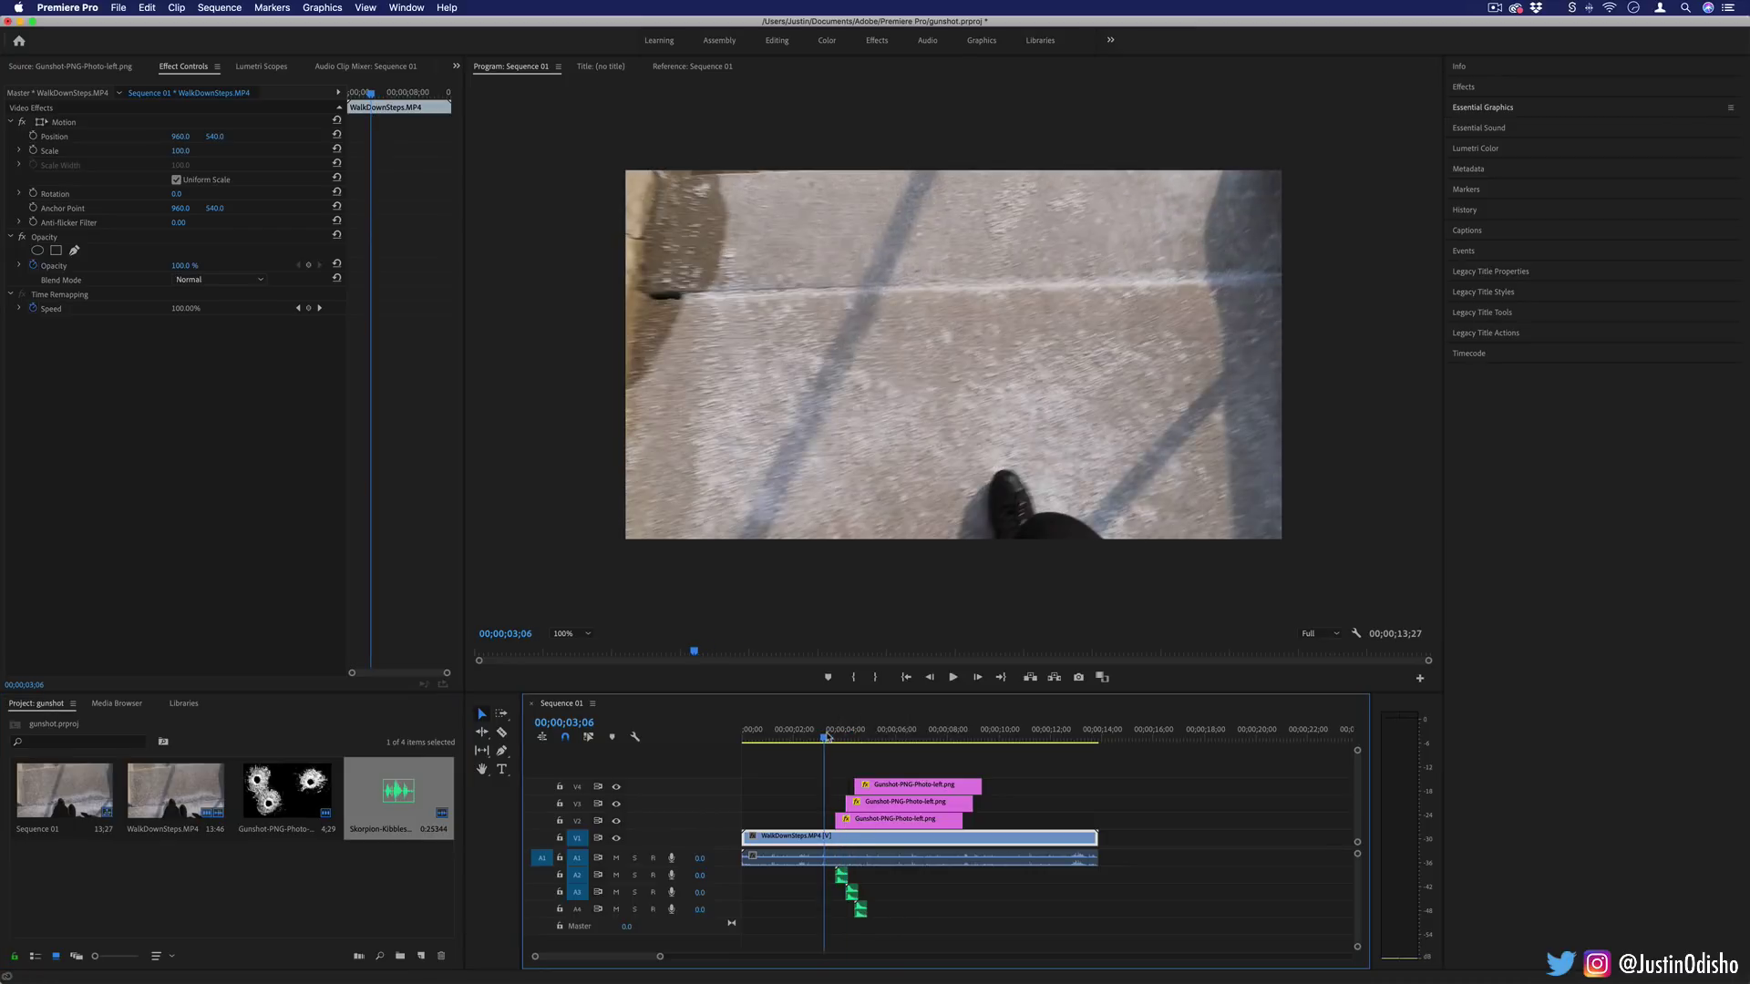
pyautogui.press('space')
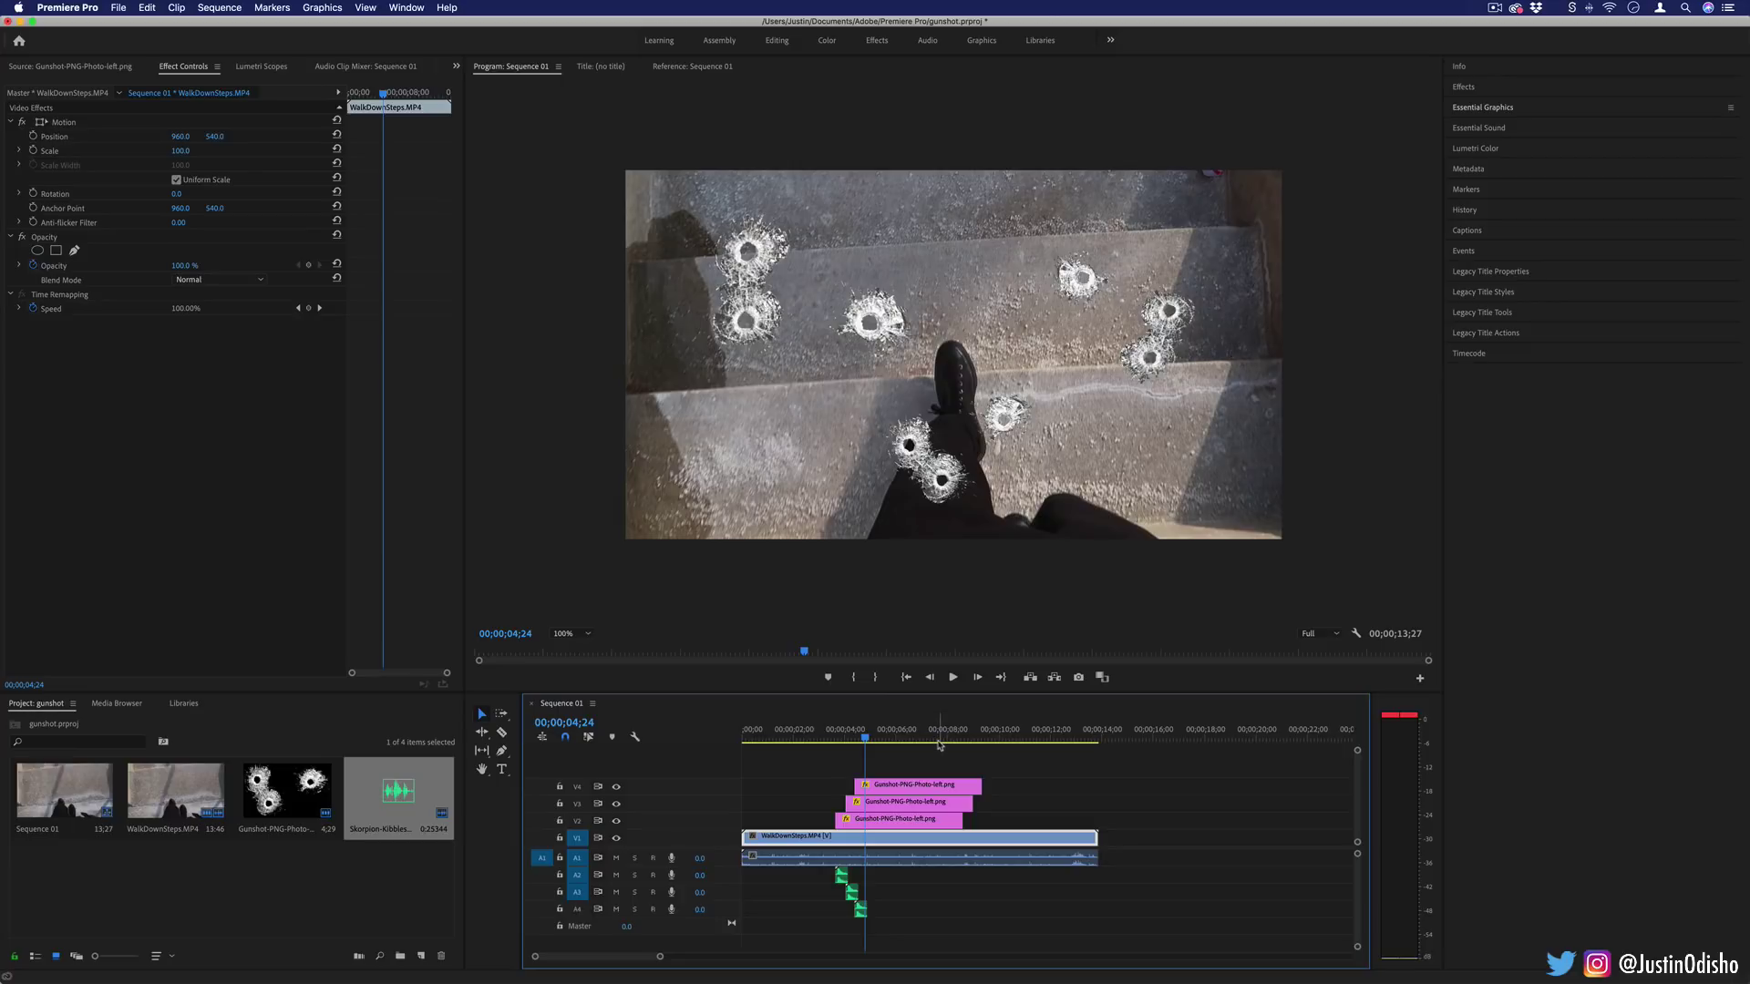
# - Cut the stair-walking clip right after the shots and select the second part
pyautogui.press('c')
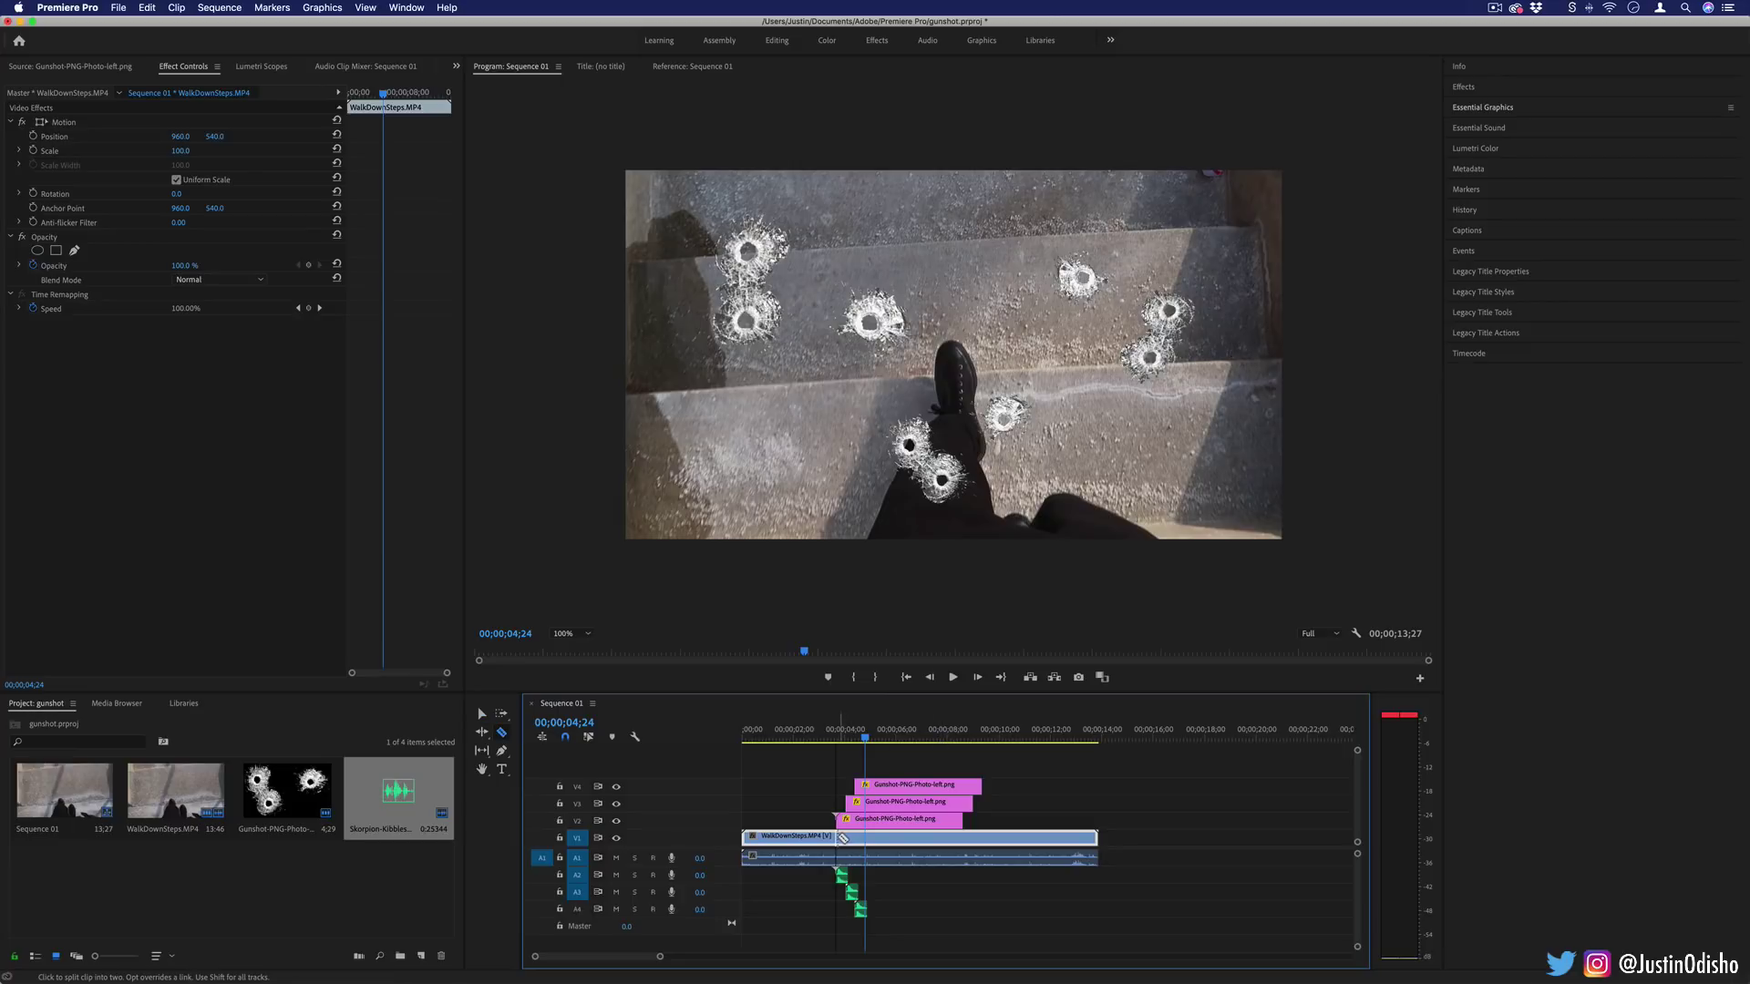
pyautogui.click(839, 836)
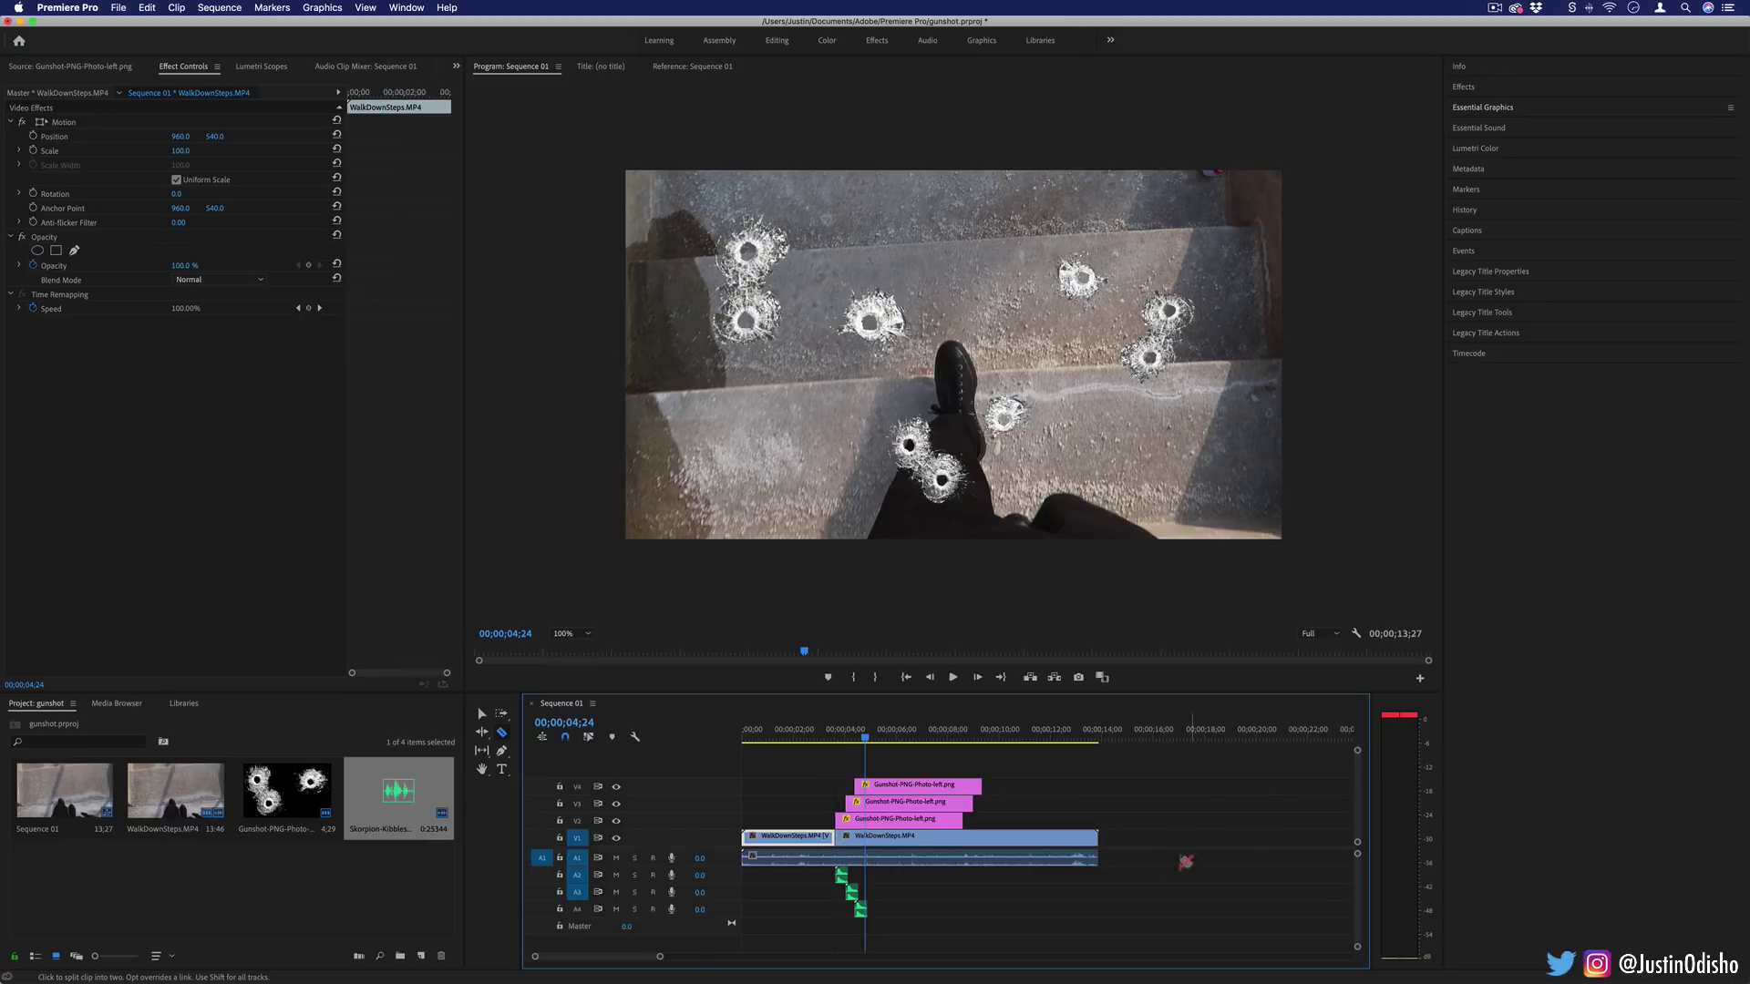
pyautogui.press('v')
pyautogui.click(939, 843)
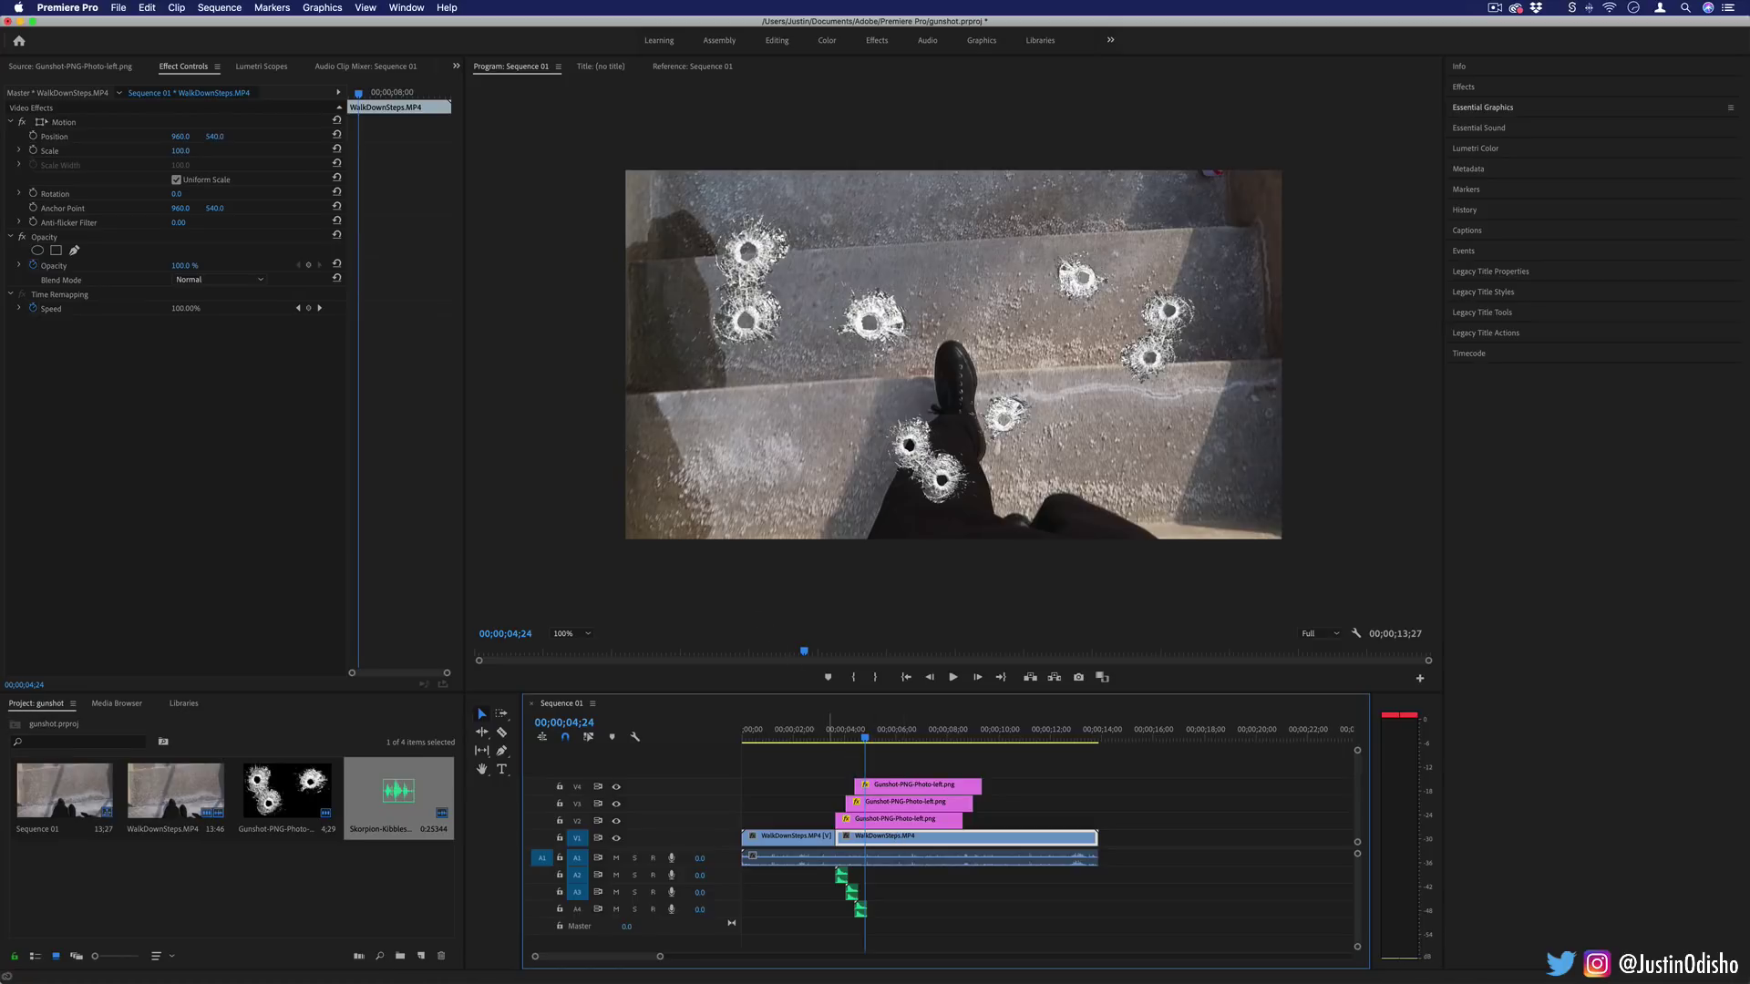
# - Set the second stair clip's speed to 40% and preview the slow motion
pyautogui.rightClick(918, 841)
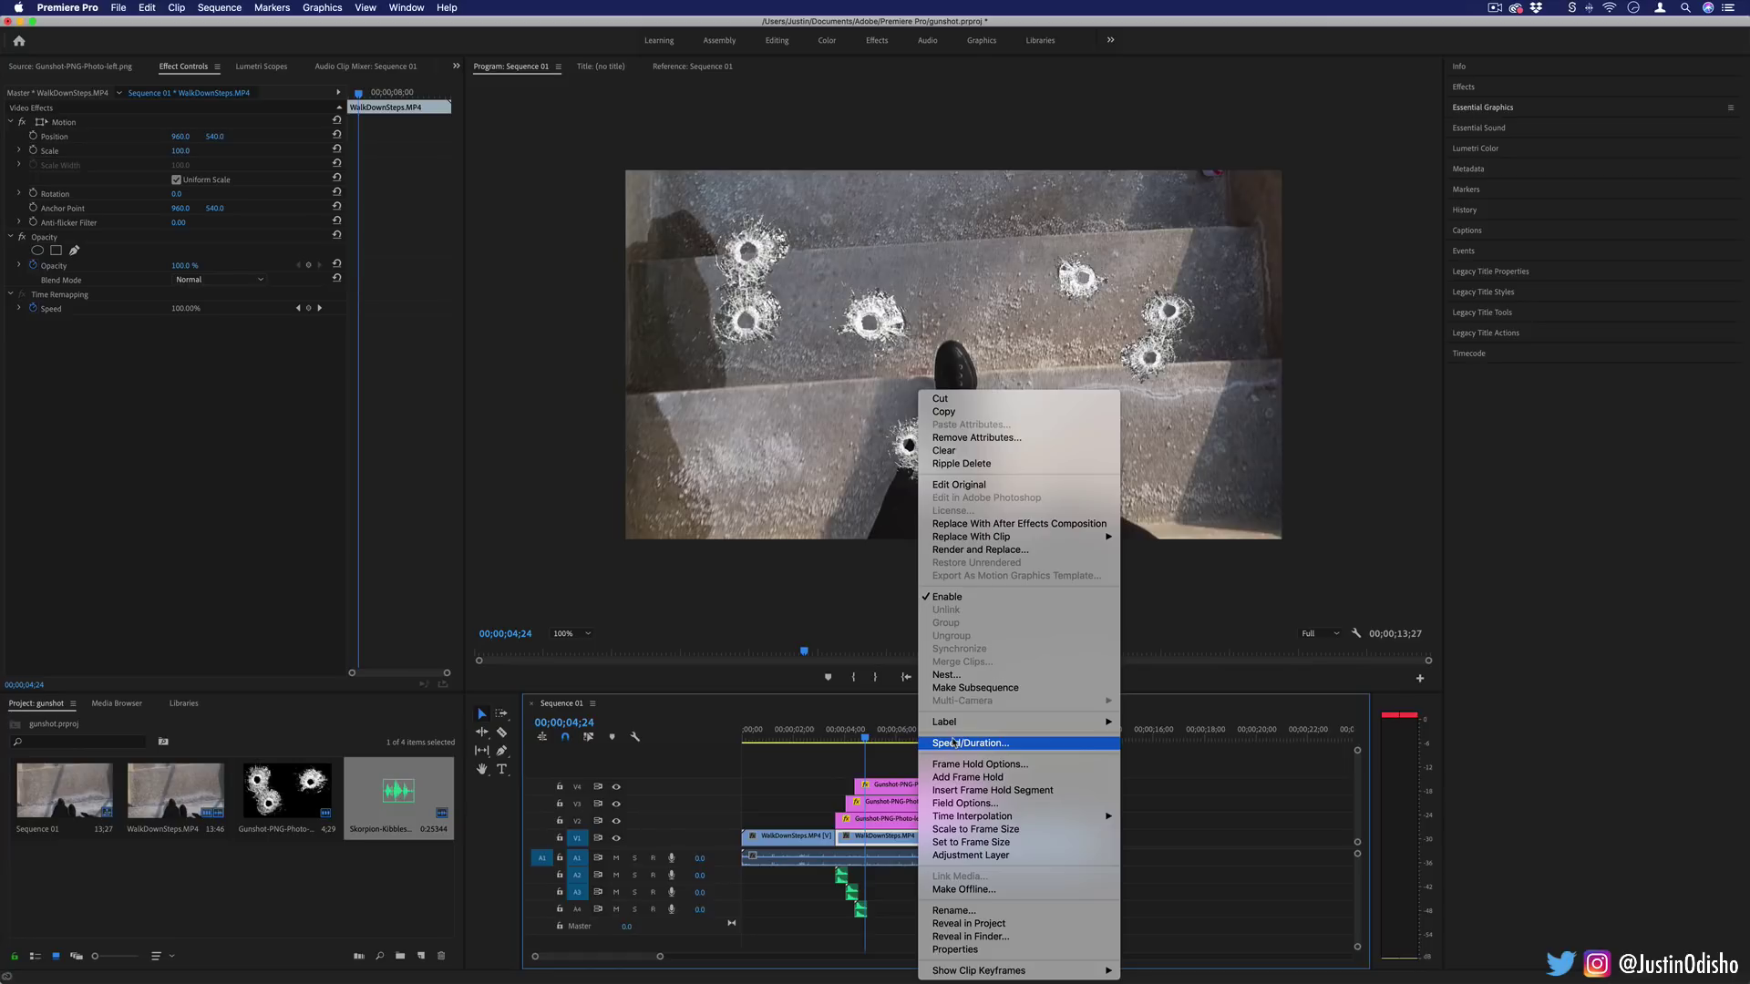
pyautogui.click(980, 744)
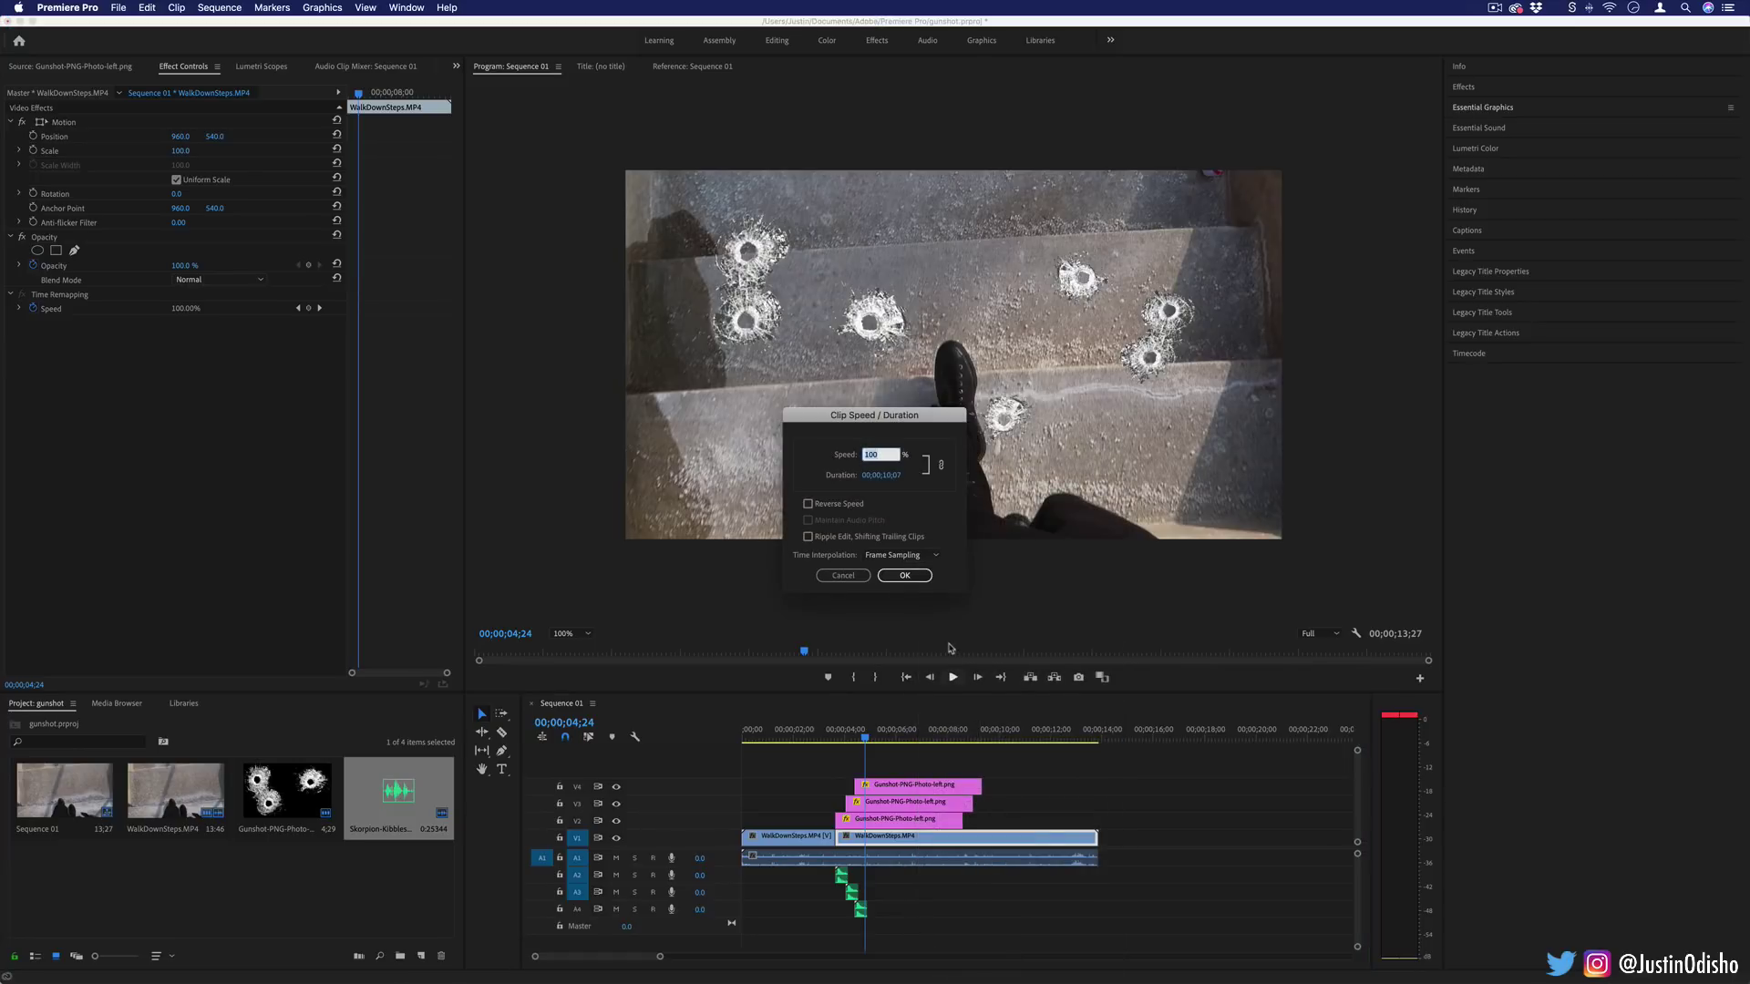
pyautogui.write('40')
pyautogui.press('Return')
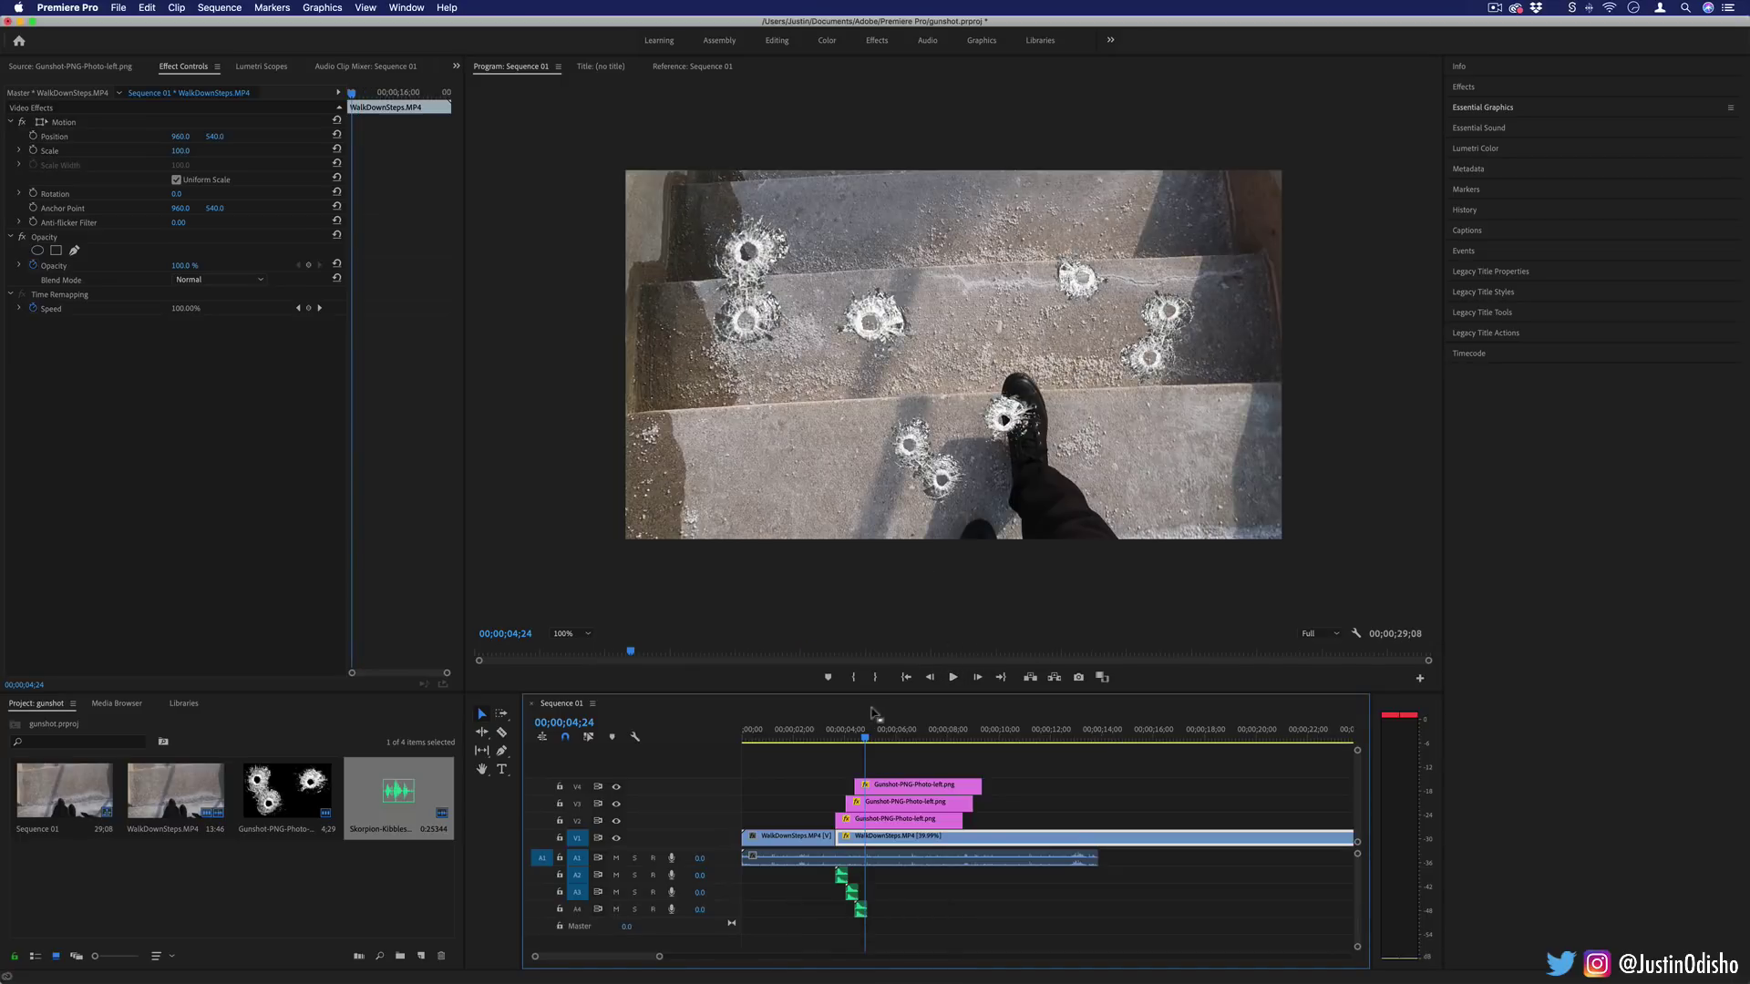
pyautogui.click(839, 737)
pyautogui.press('space')
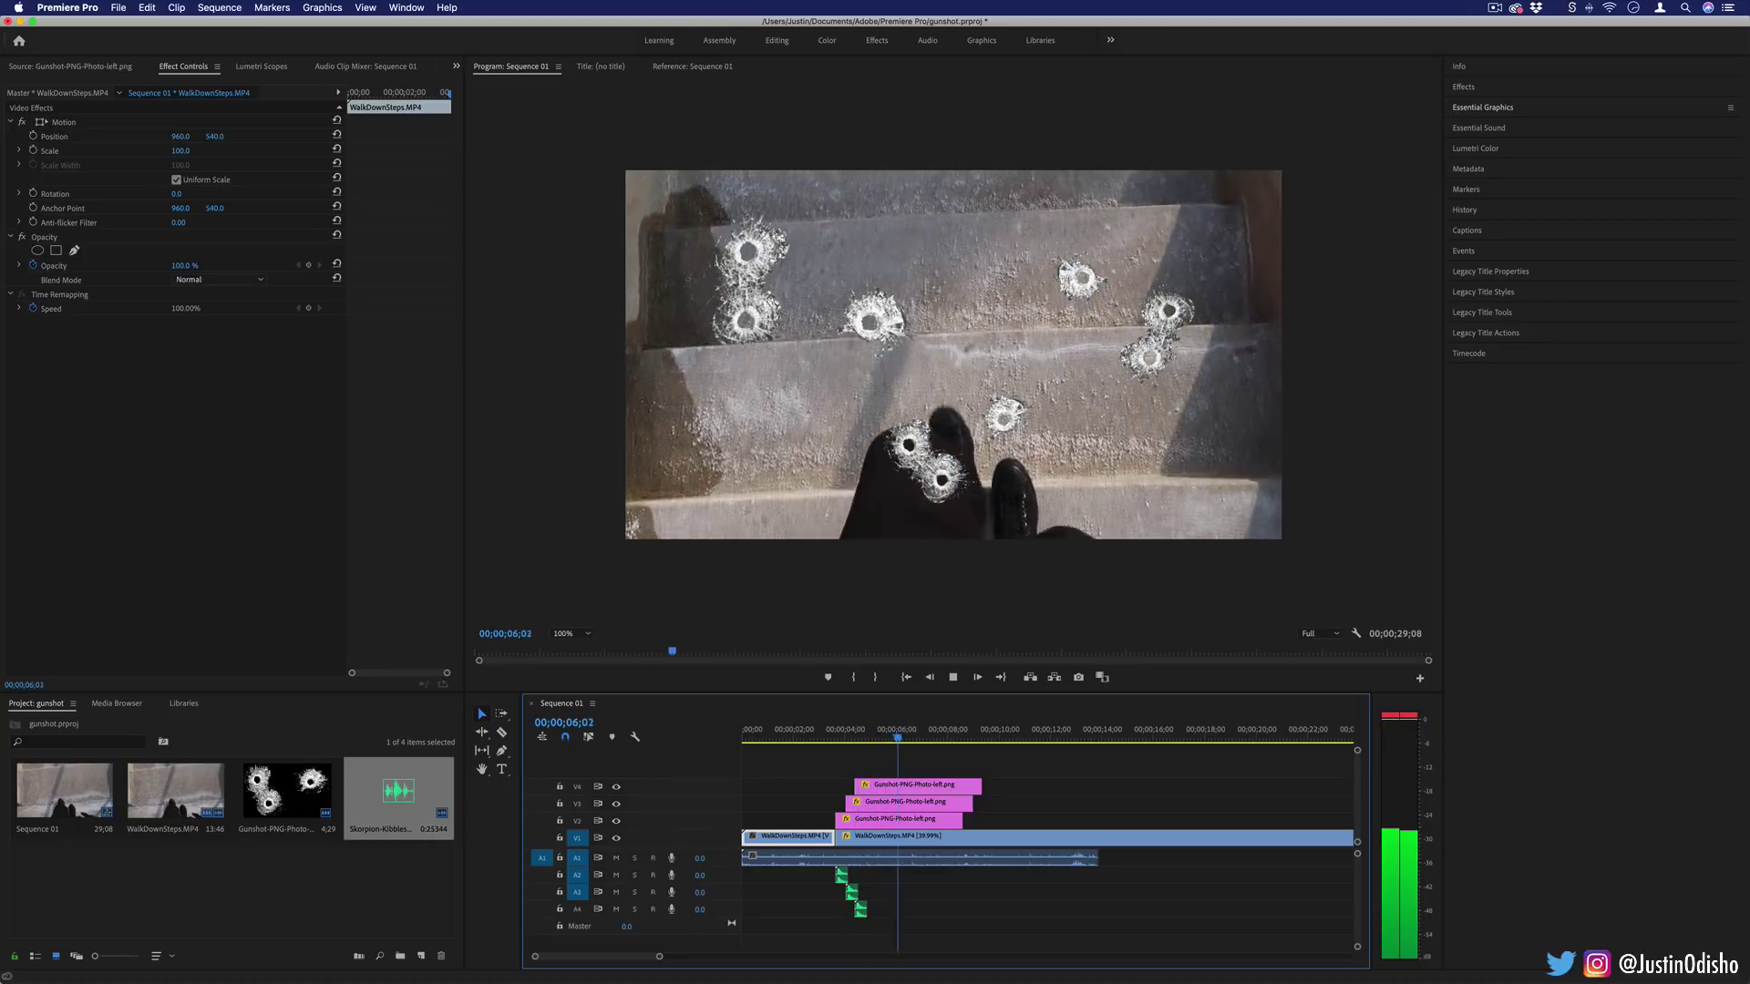
pyautogui.press('space')
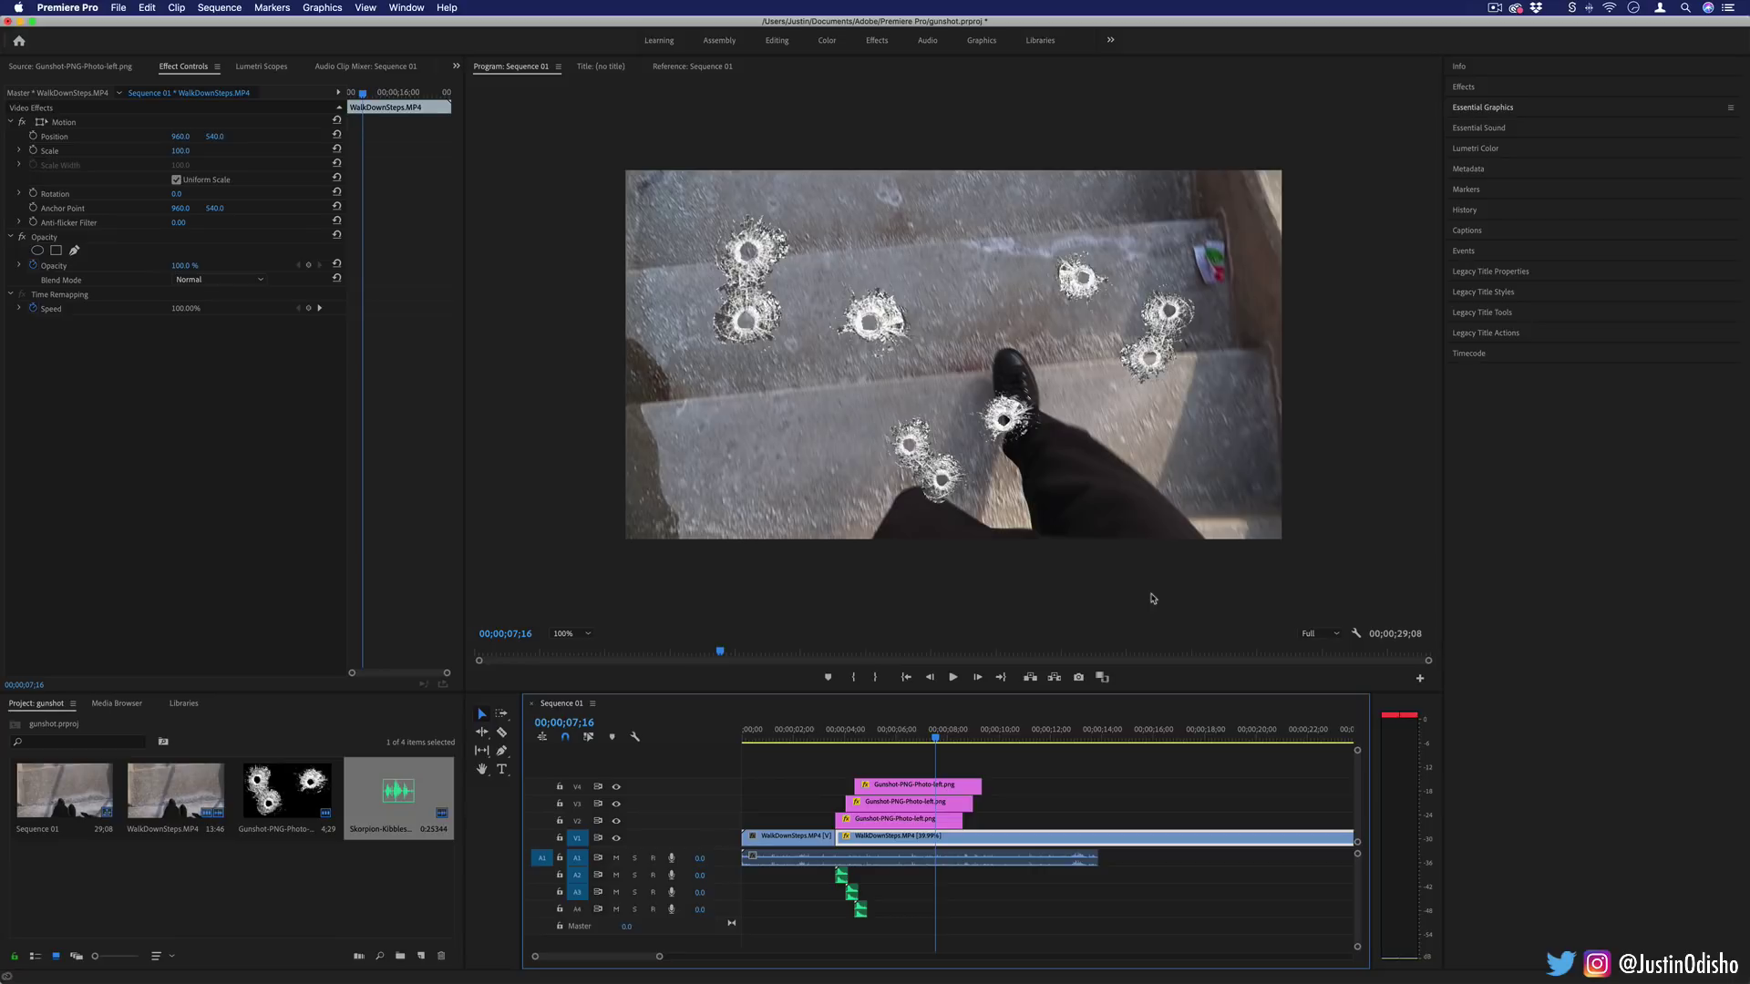
# - Undo the last trim and apply the Tint effect to the slowed stair clip
pyautogui.press('super+z')
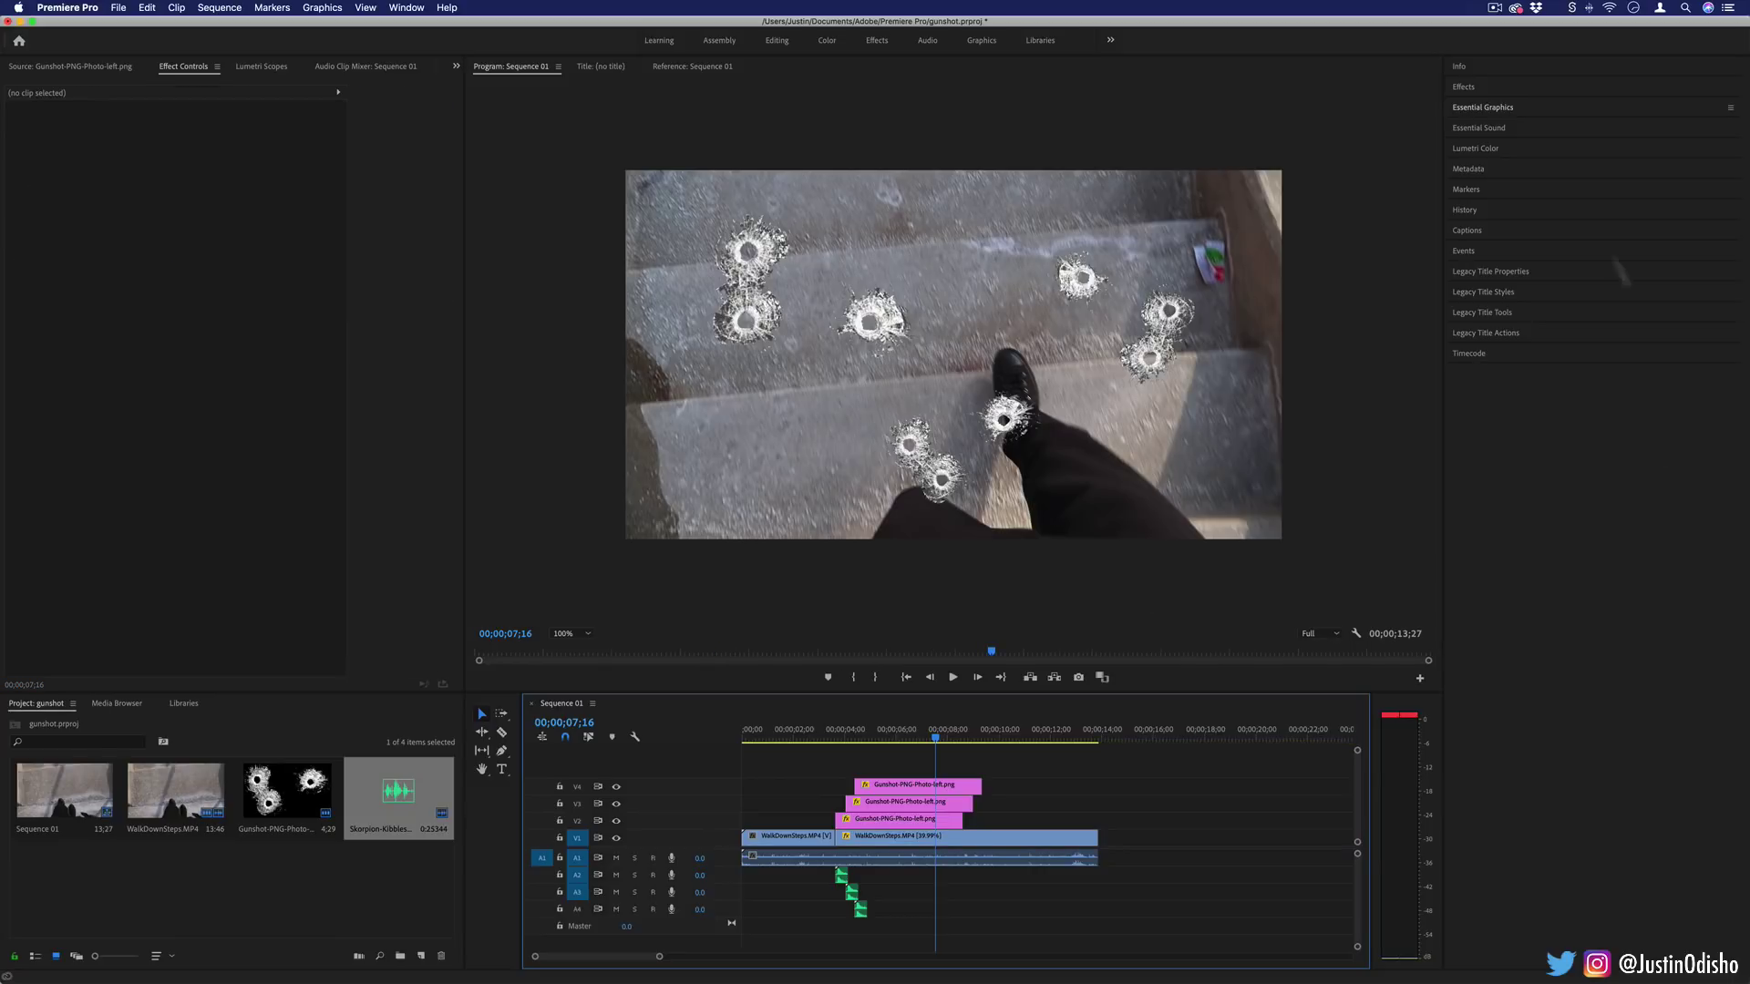
pyautogui.click(1492, 91)
pyautogui.click(1495, 107)
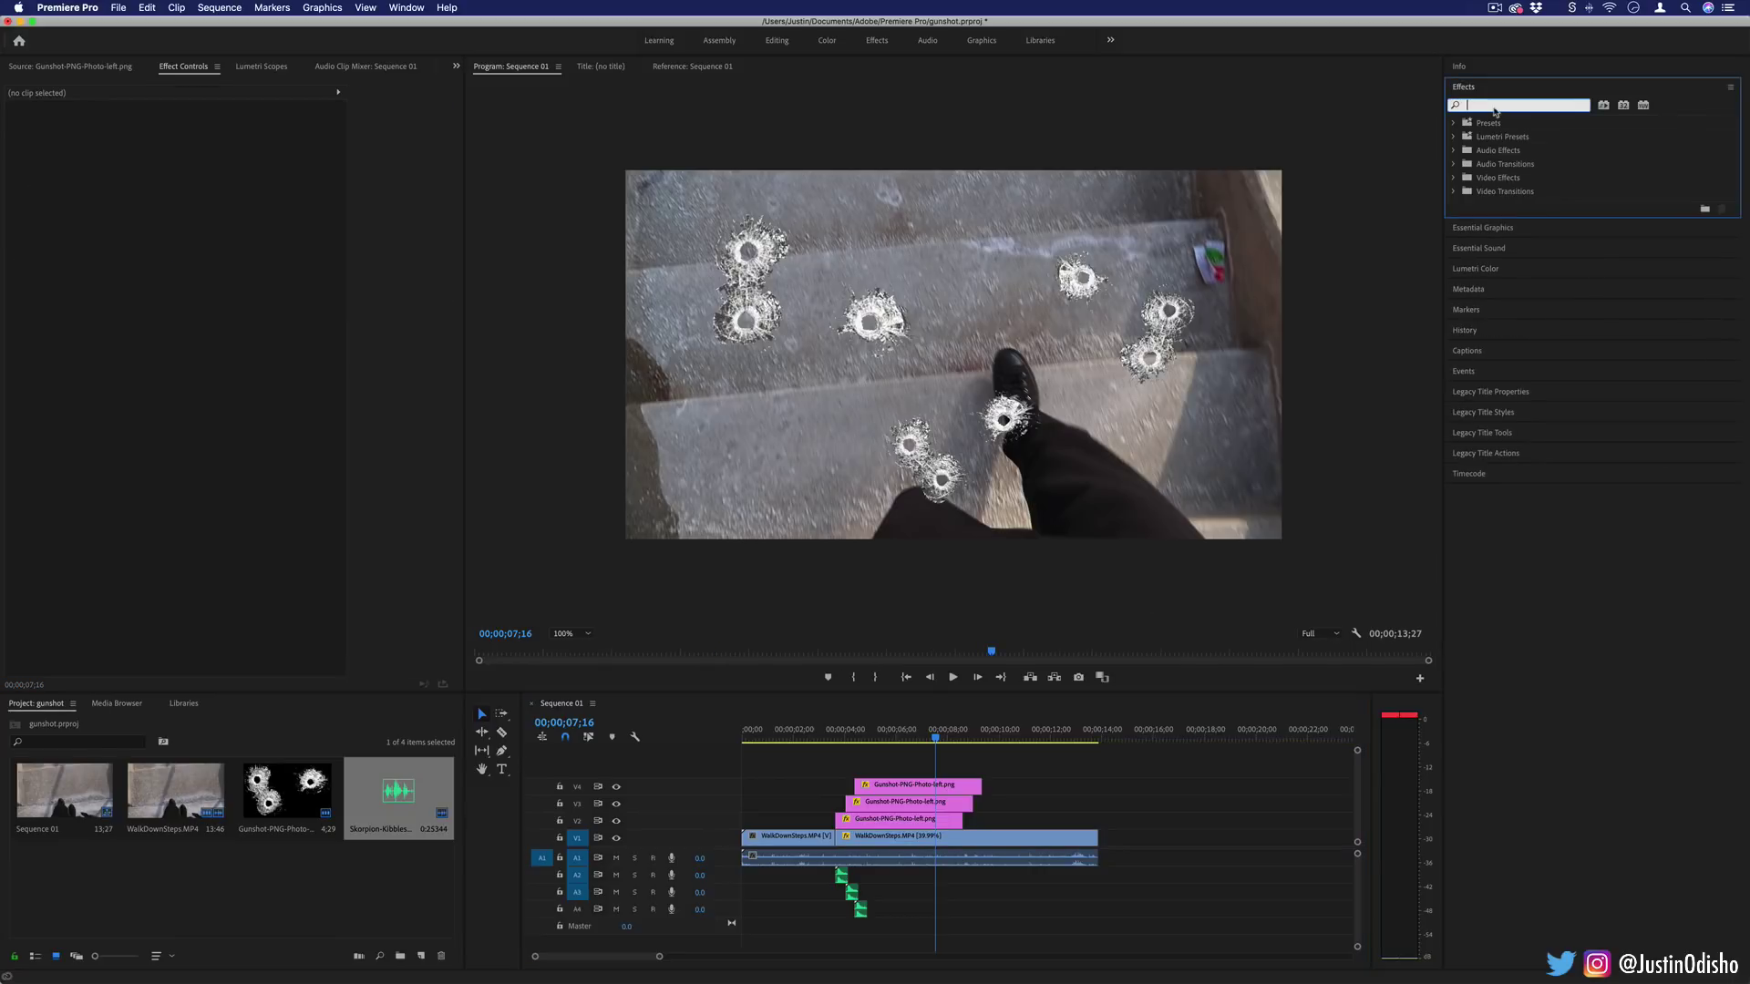
pyautogui.write('tint')
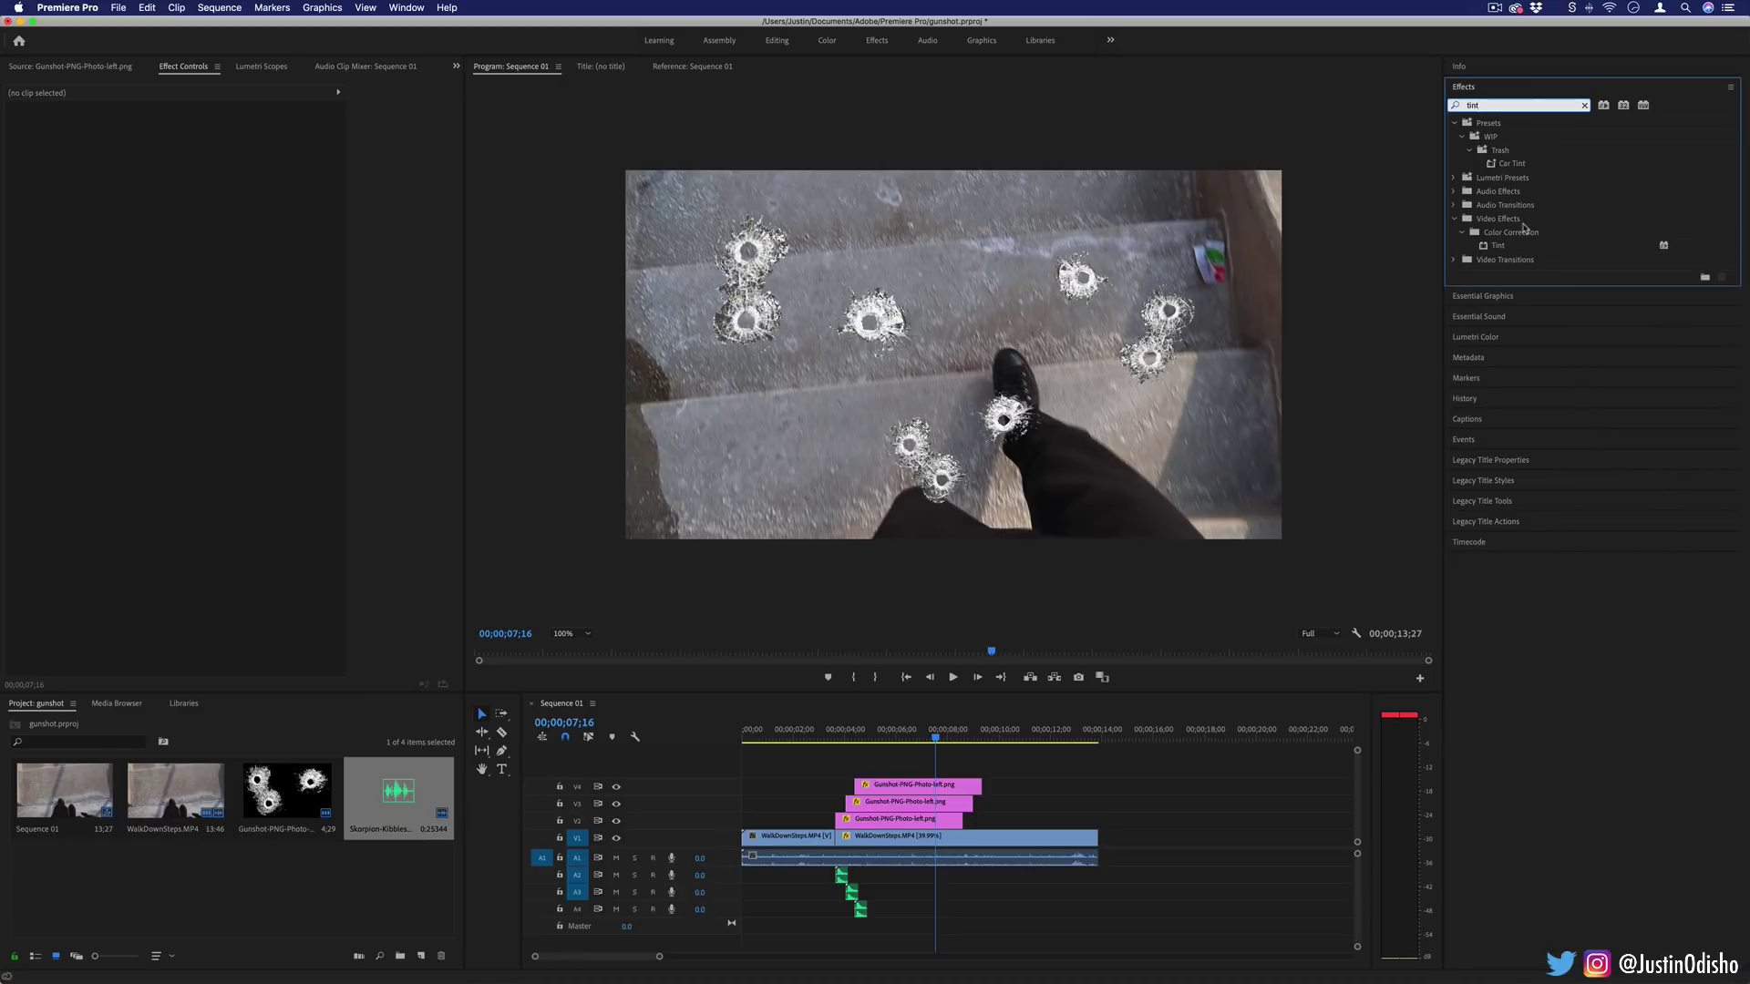
pyautogui.moveTo(1499, 250); pyautogui.dragTo(881, 845)
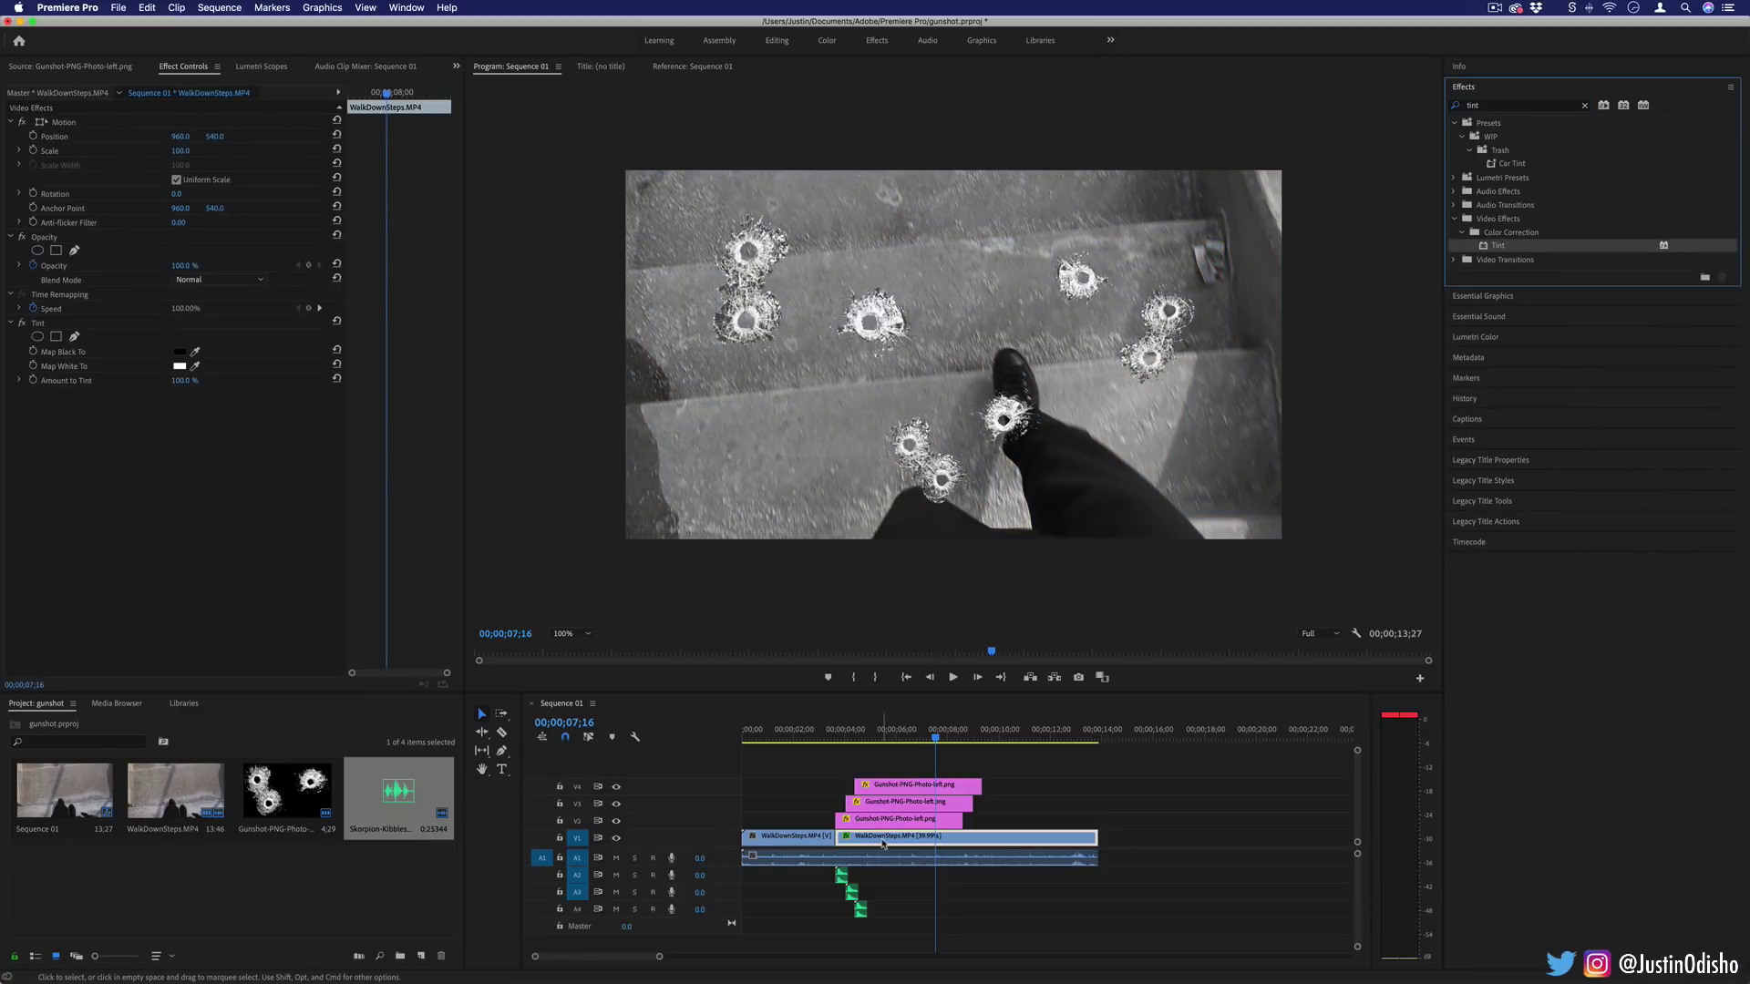
pyautogui.moveTo(871, 729); pyautogui.dragTo(843, 727)
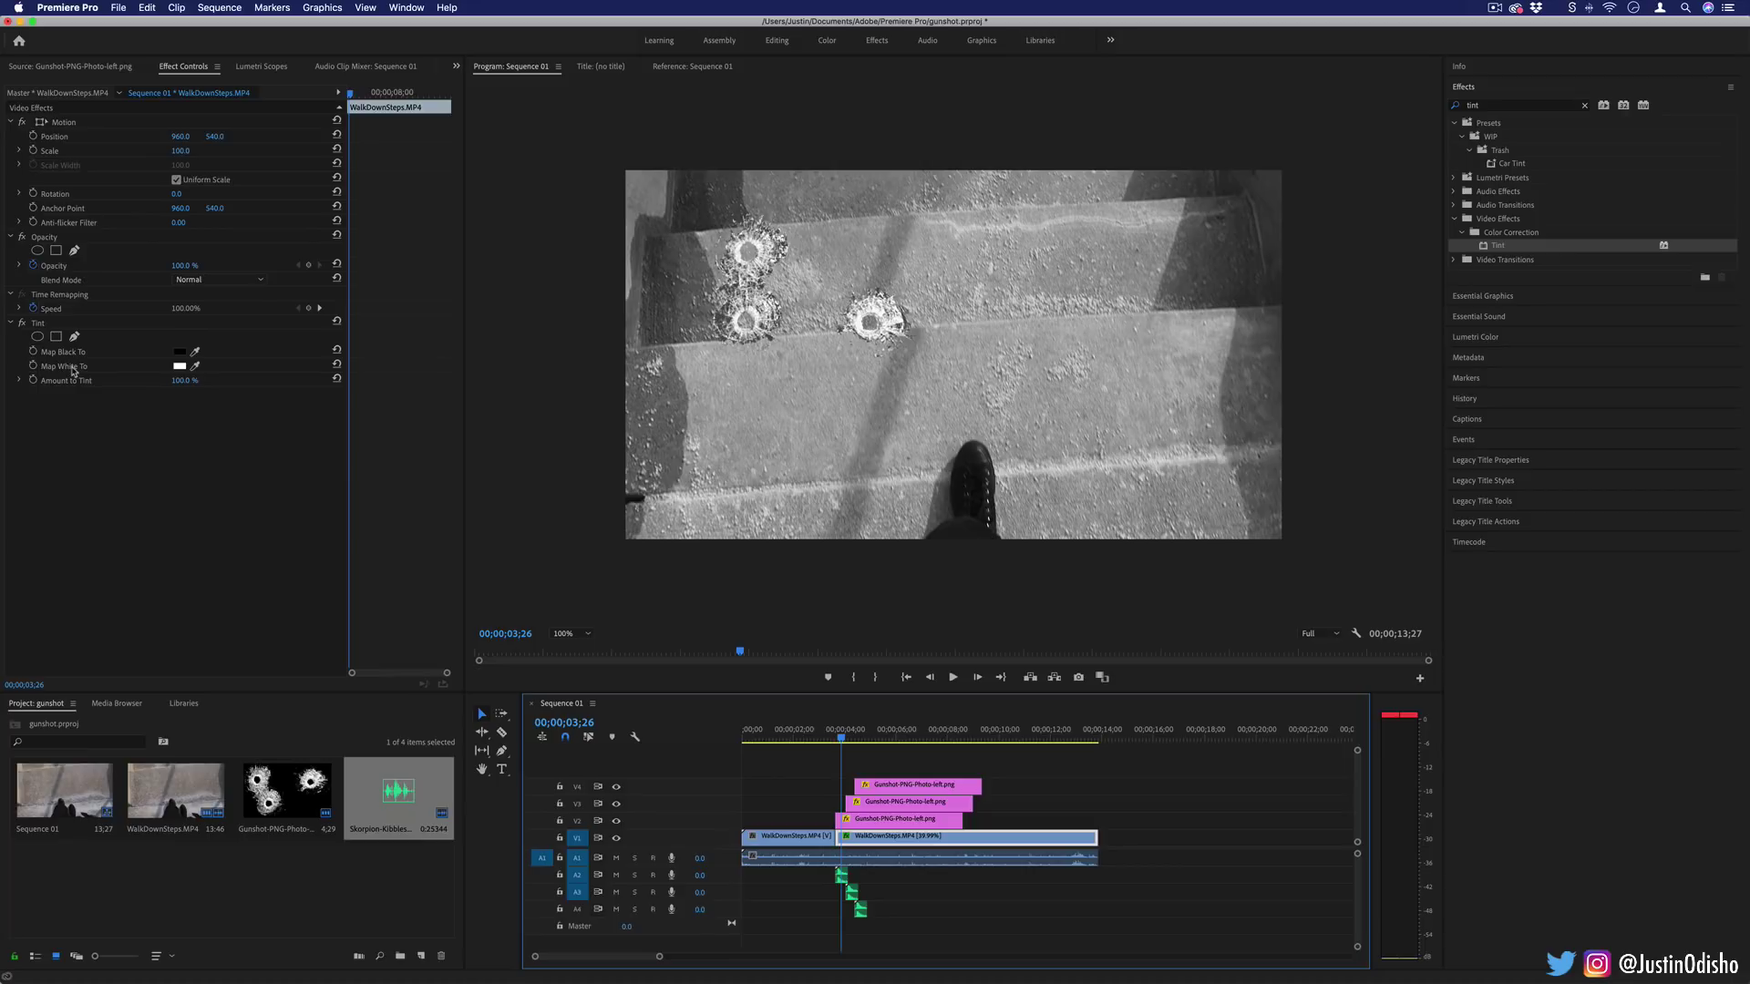
# - Set the Tint's Map Black To pure red FF0000 and Map White To dark red 990000
pyautogui.click(180, 352)
pyautogui.click(888, 242)
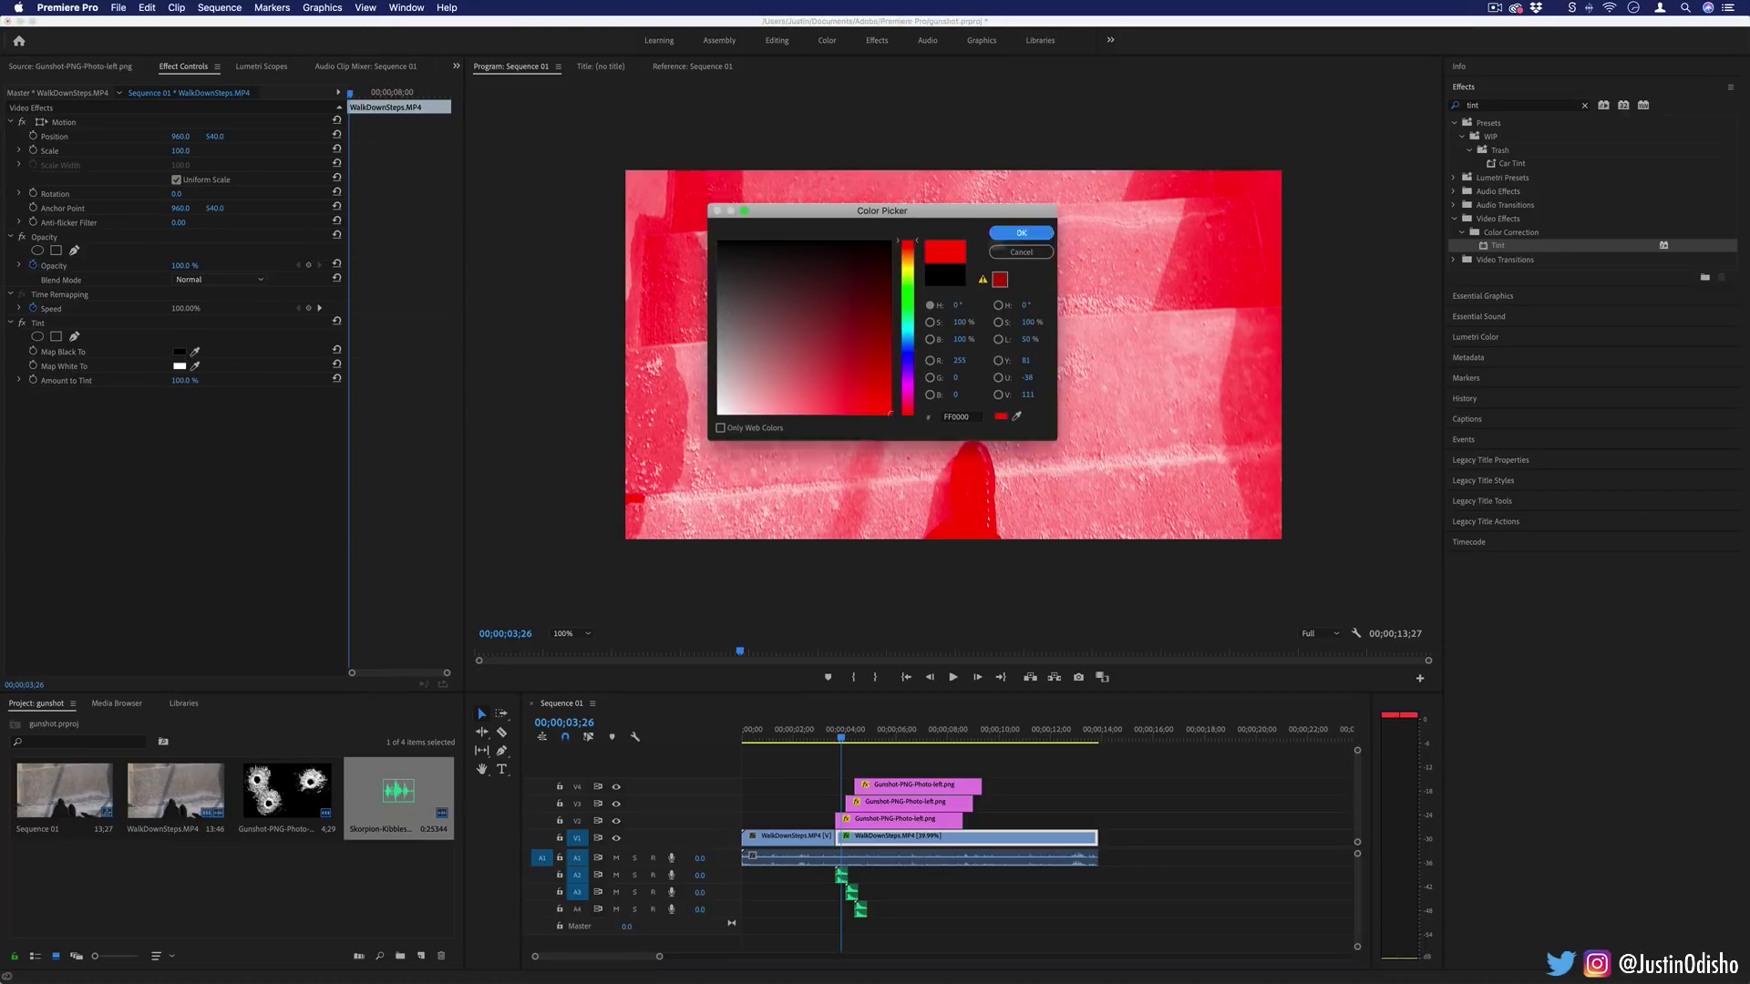
pyautogui.click(1021, 232)
pyautogui.click(180, 366)
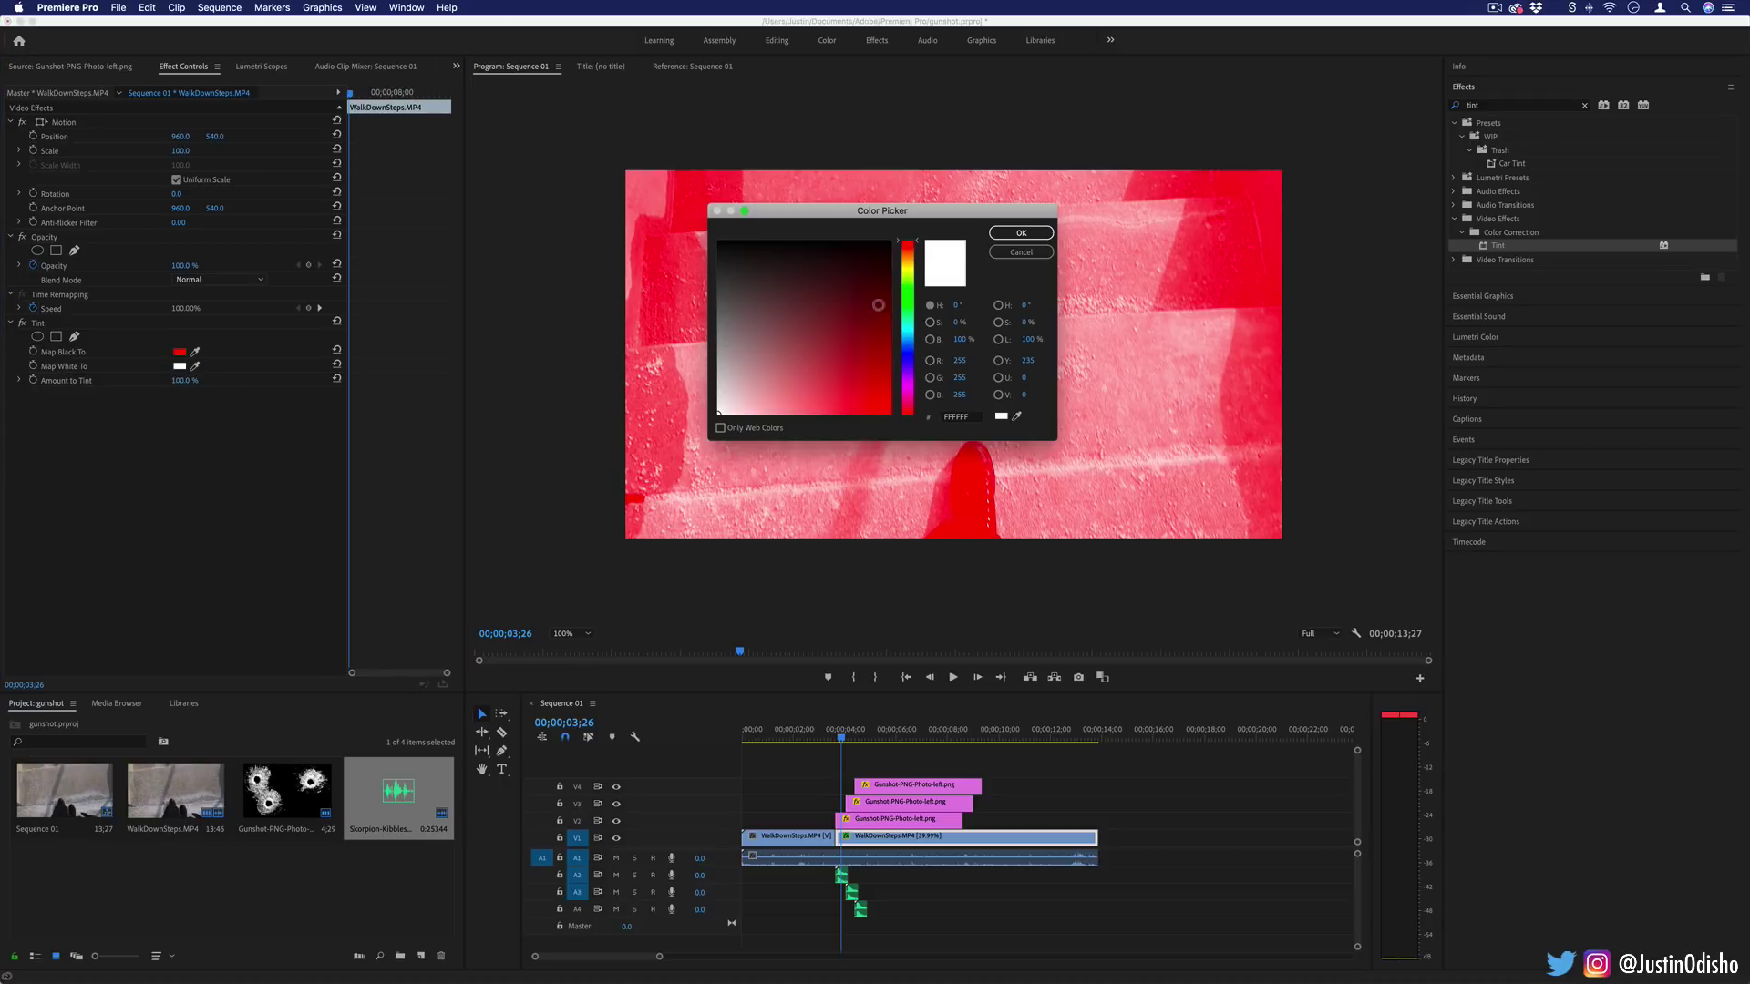
pyautogui.click(890, 345)
pyautogui.click(1021, 232)
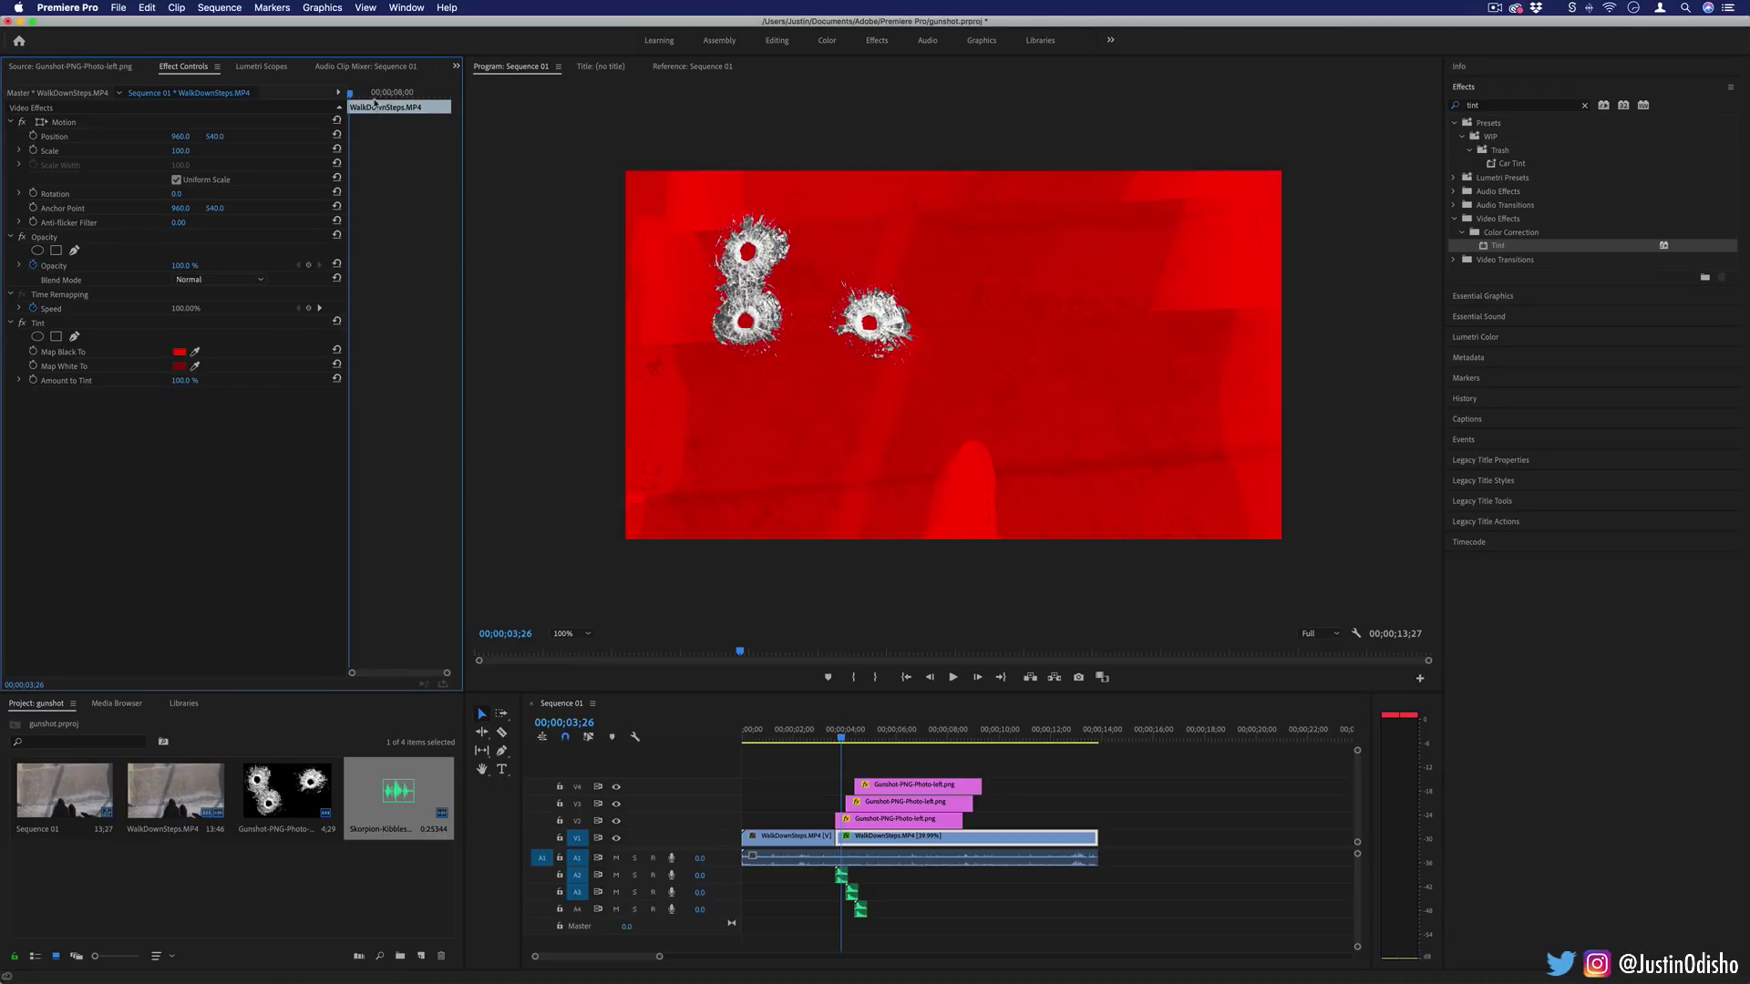
# - Keyframe Amount to Tint, dropping it to 19% at 4;00 and raising it again after
pyautogui.press('space')
pyautogui.press('space')
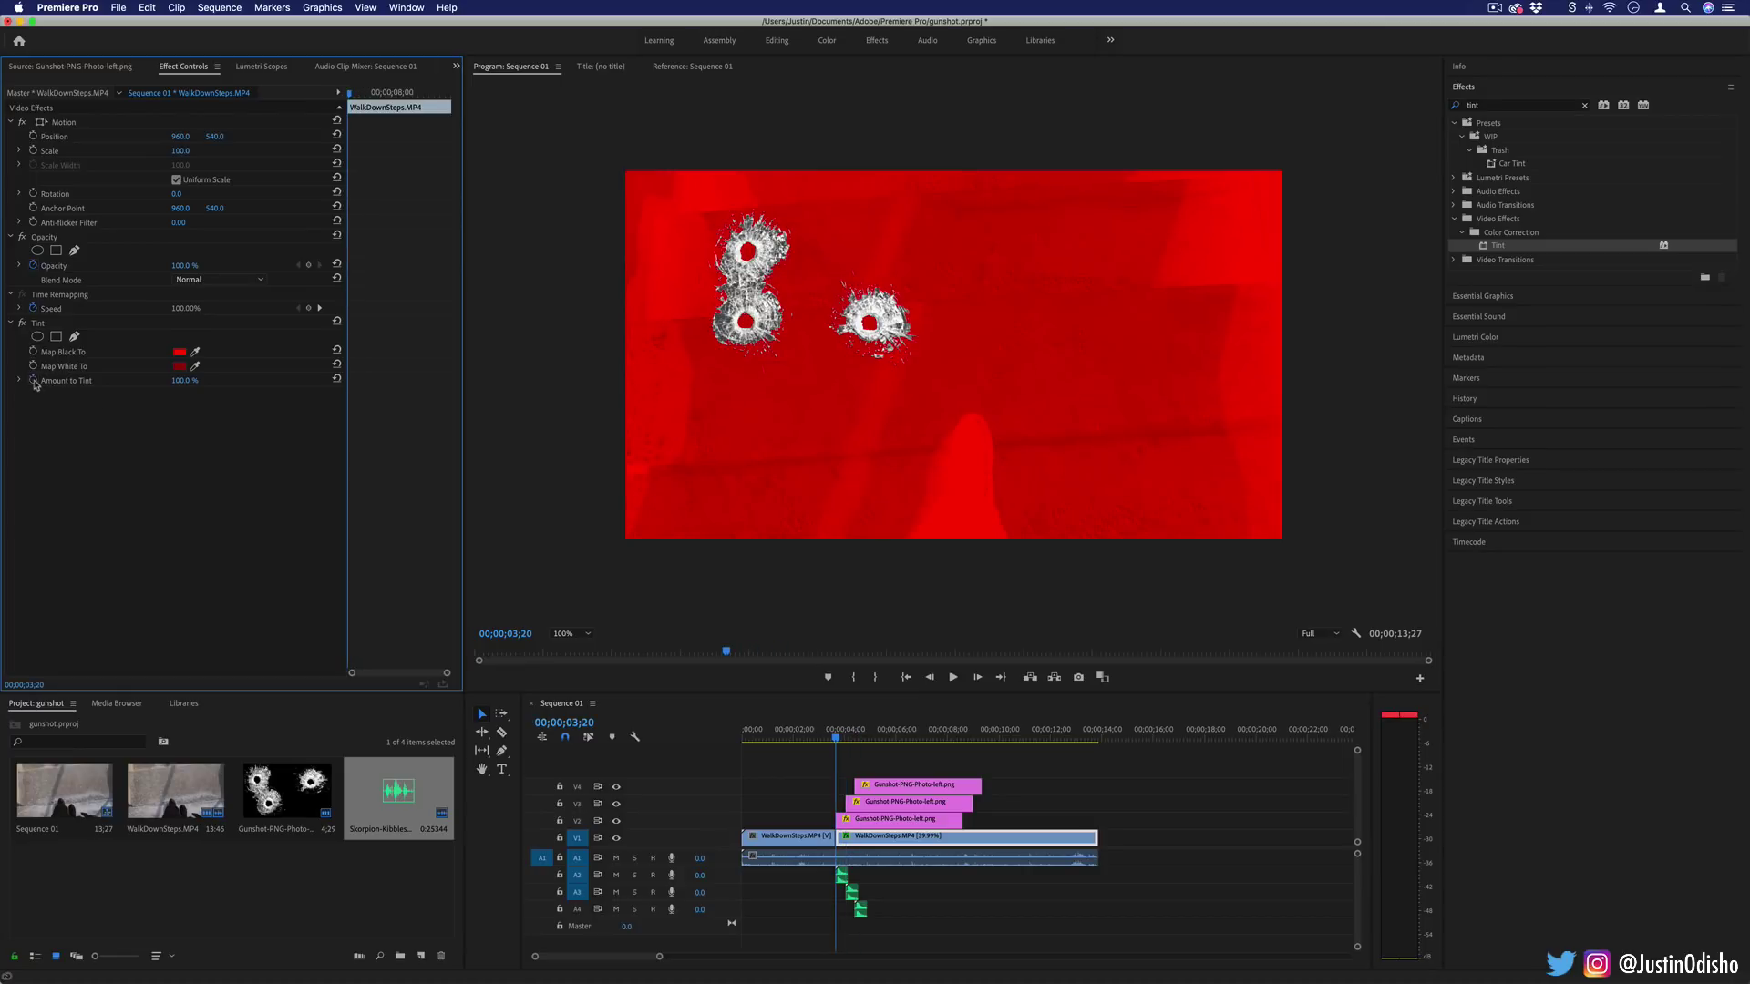
pyautogui.click(34, 381)
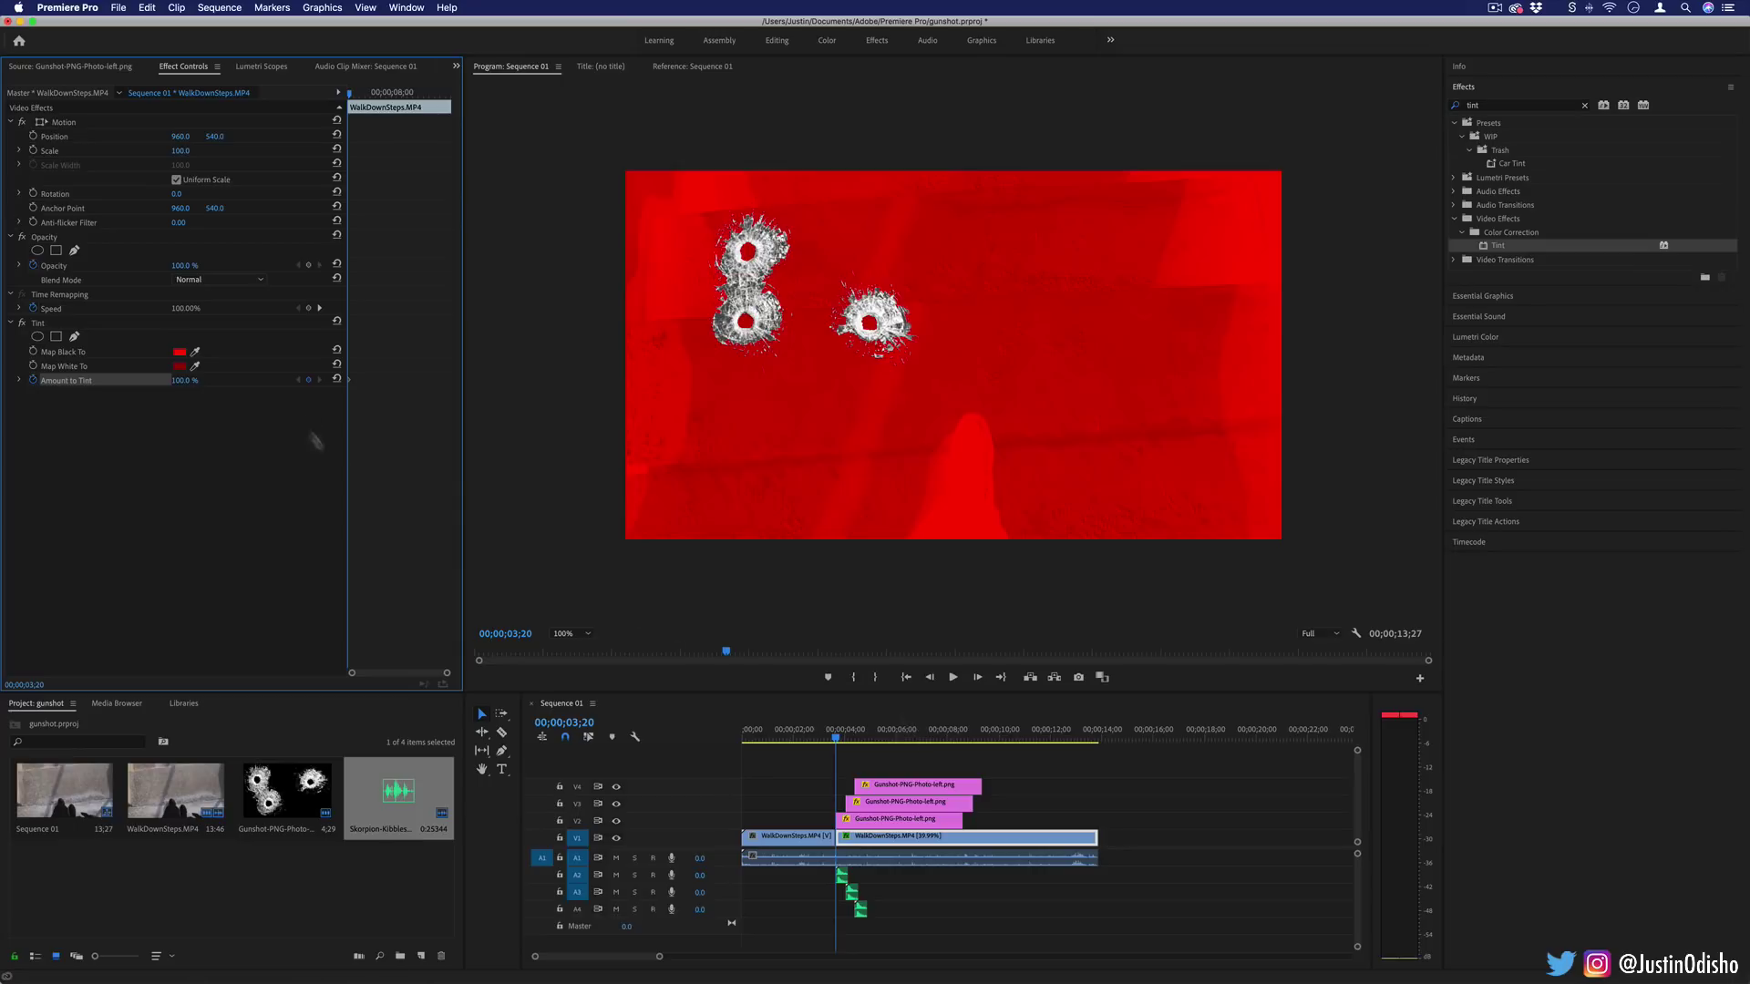
pyautogui.moveTo(352, 95); pyautogui.dragTo(354, 95)
pyautogui.click(182, 380)
pyautogui.write('19')
pyautogui.press('Return')
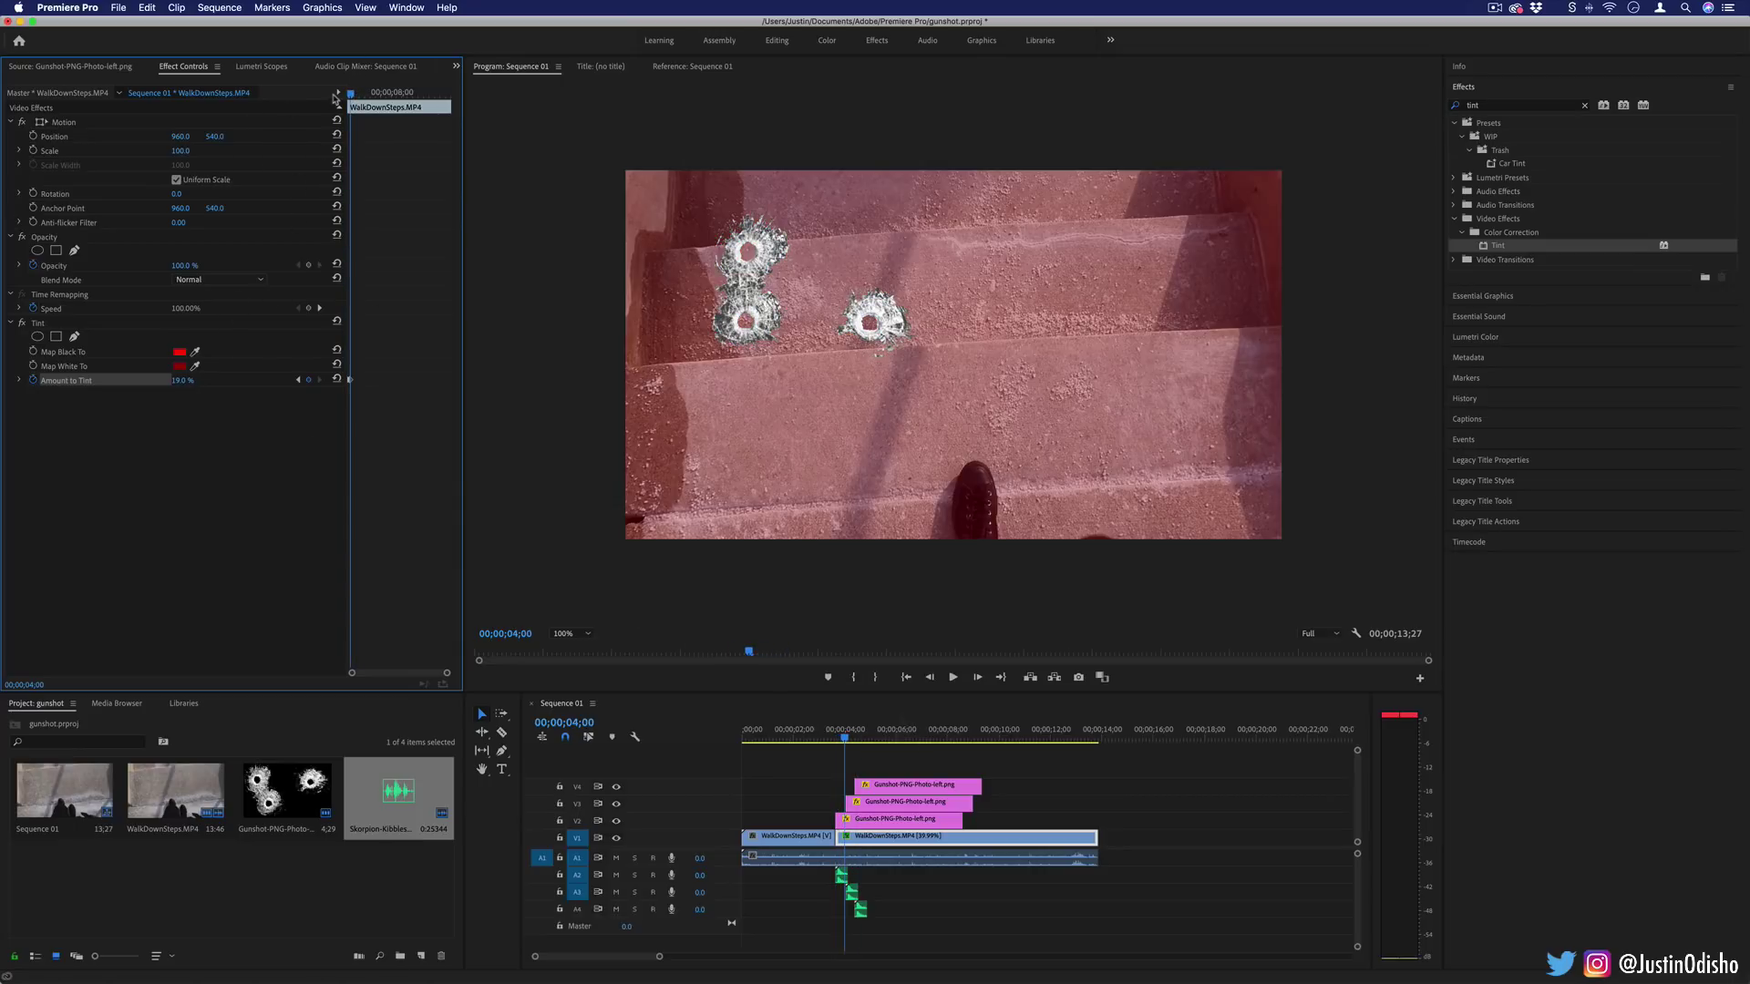
pyautogui.press('Right')
pyautogui.press('Right')
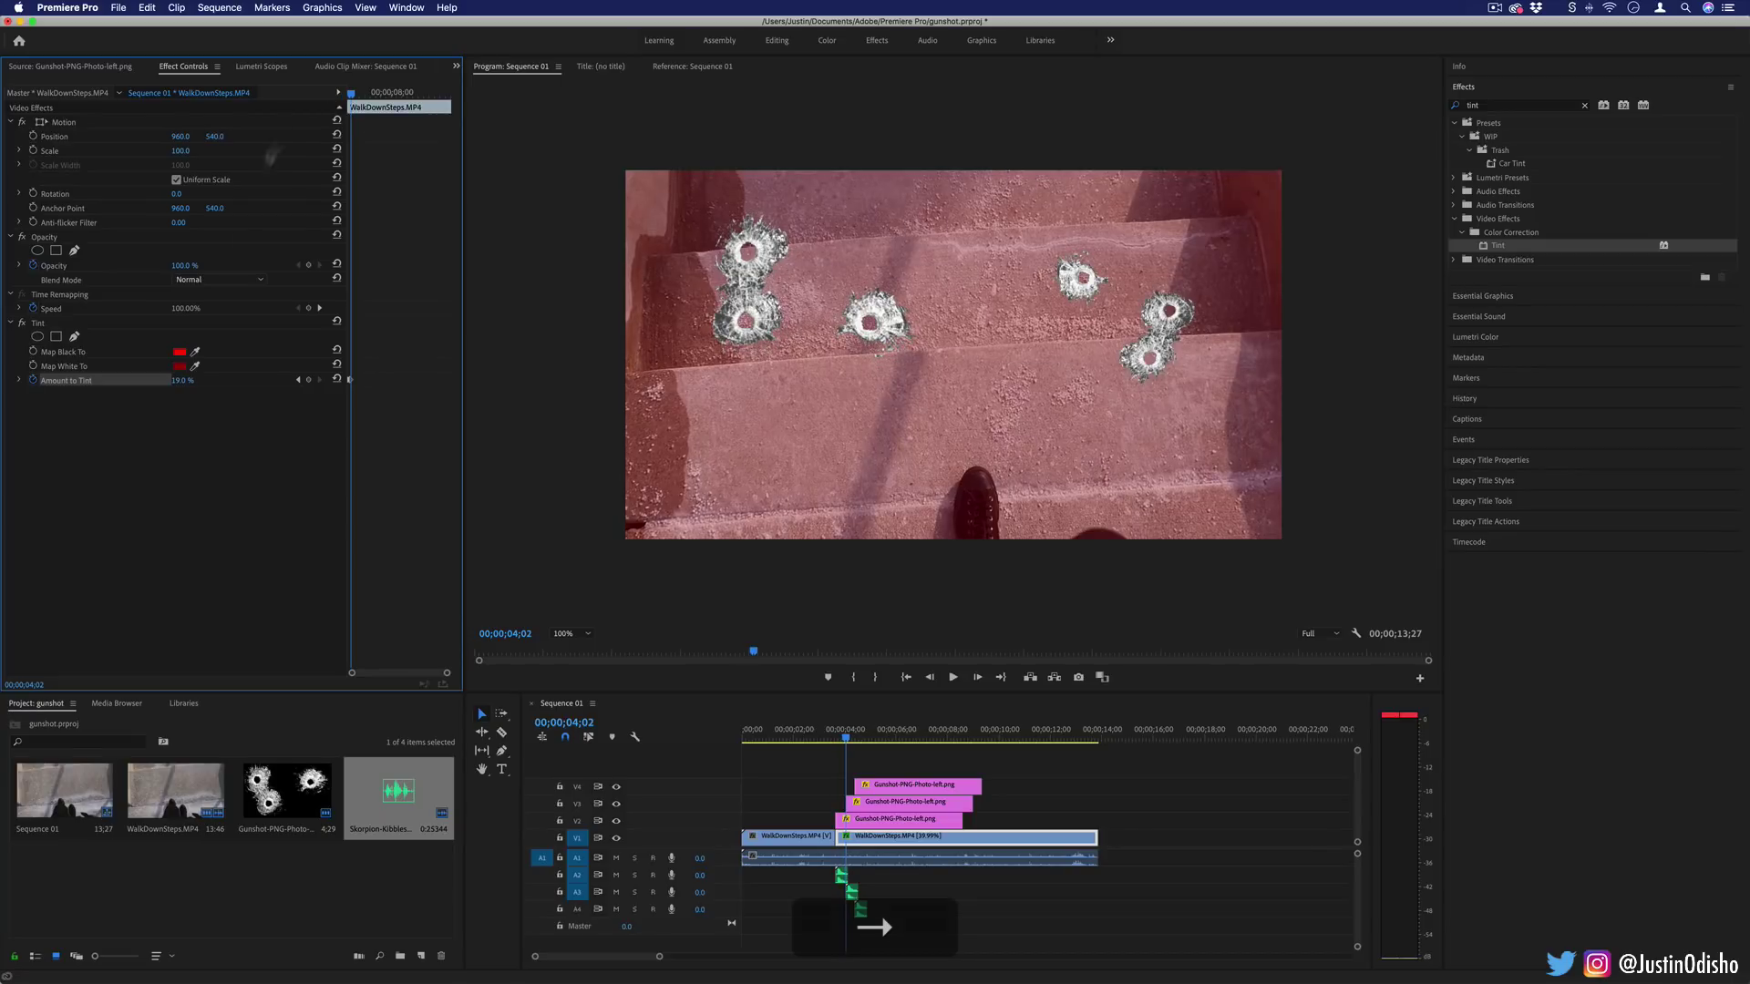
pyautogui.moveTo(179, 380); pyautogui.dragTo(240, 380)
pyautogui.press('Right')
pyautogui.press('Right')
pyautogui.press('Right')
pyautogui.press('Right')
pyautogui.press('Right')
pyautogui.press('Right')
pyautogui.press('Right')
pyautogui.press('Right')
pyautogui.press('Right')
pyautogui.press('Right')
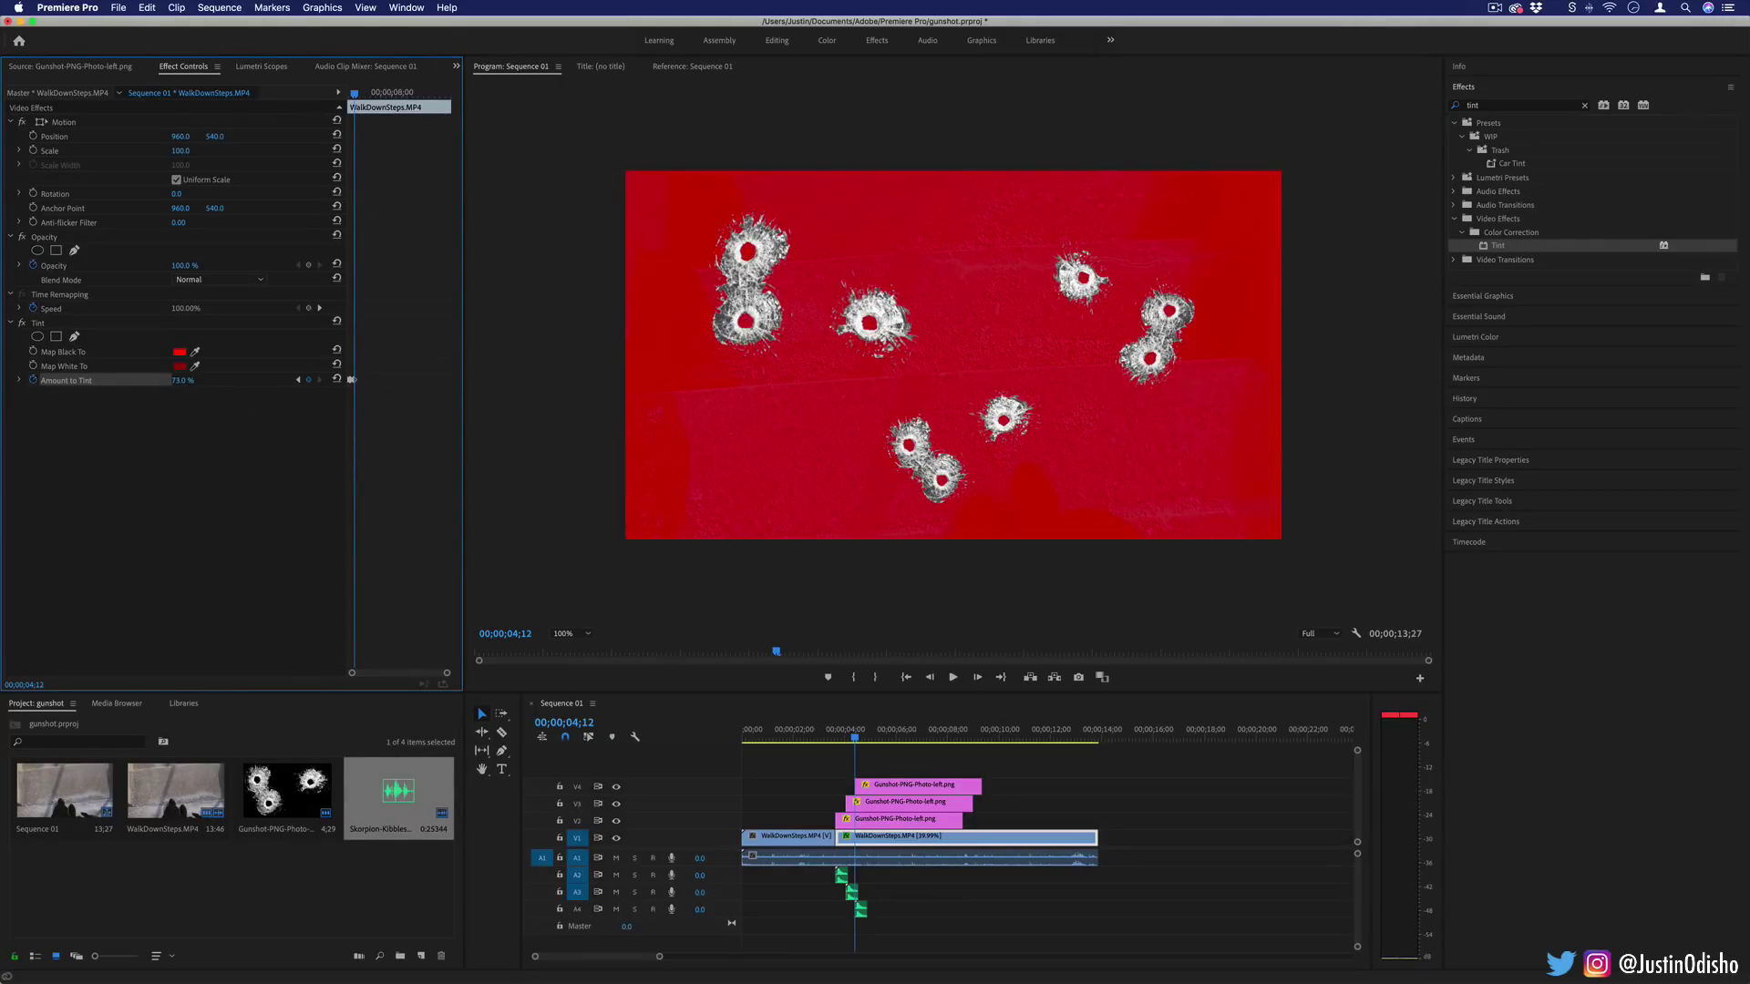
pyautogui.click(948, 736)
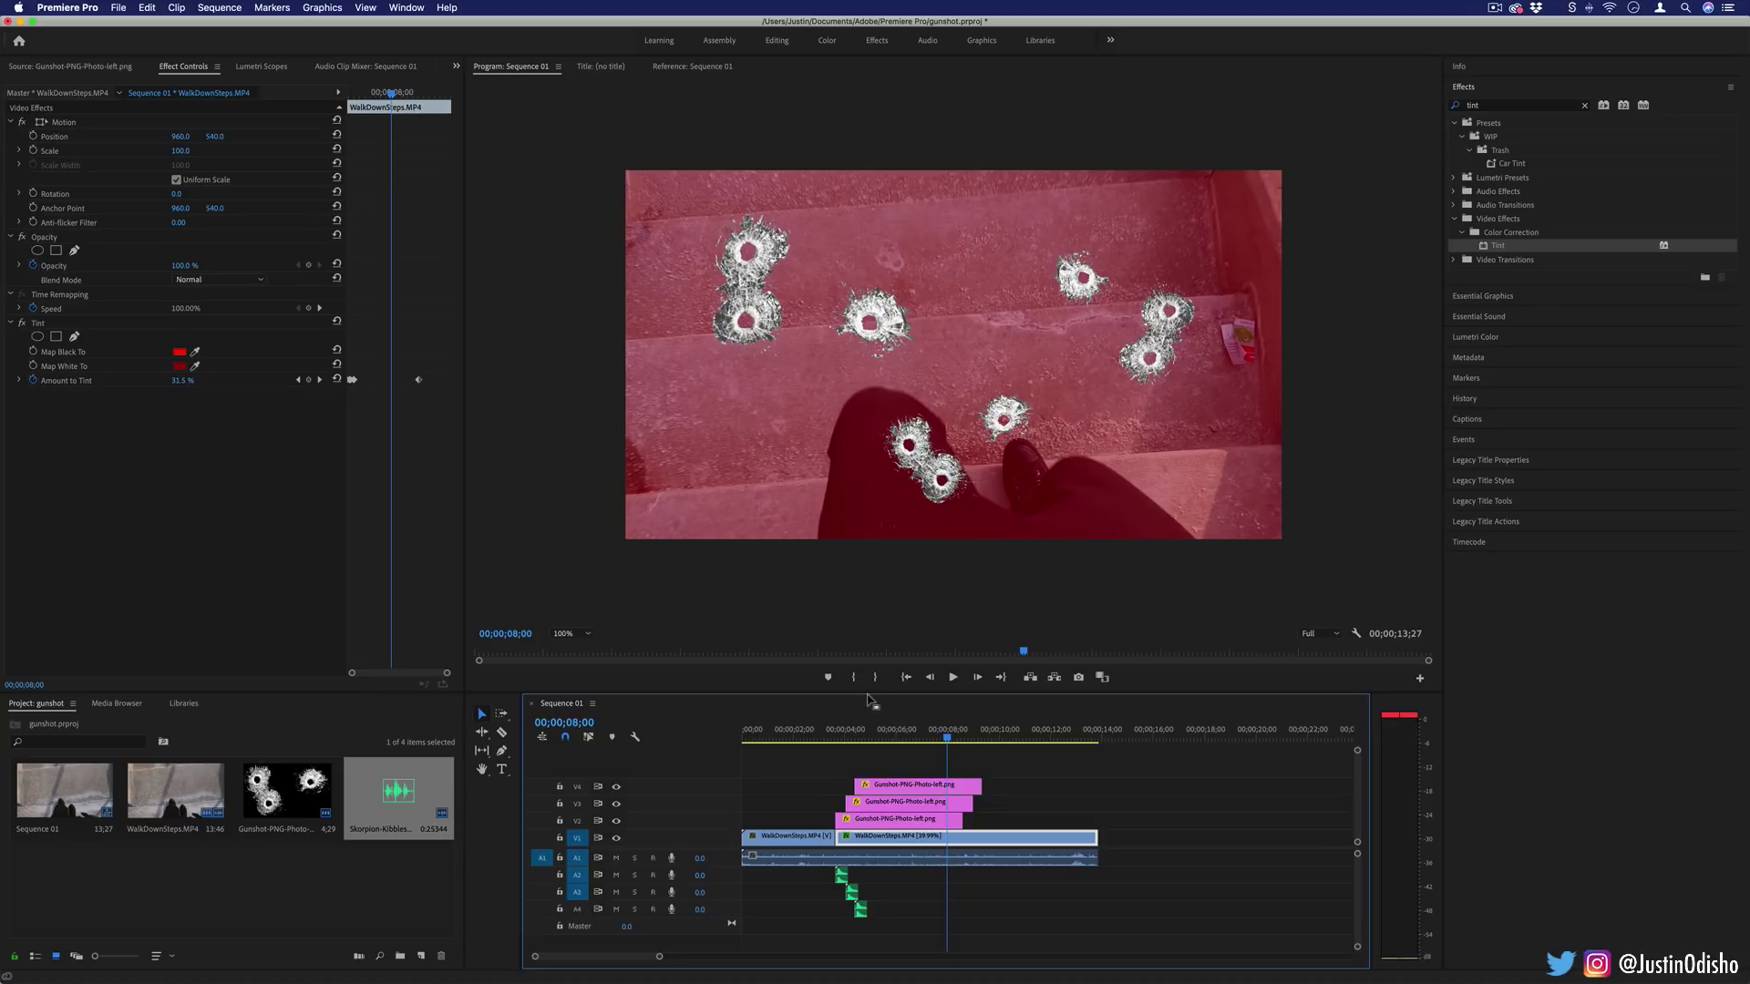
pyautogui.press('Up')
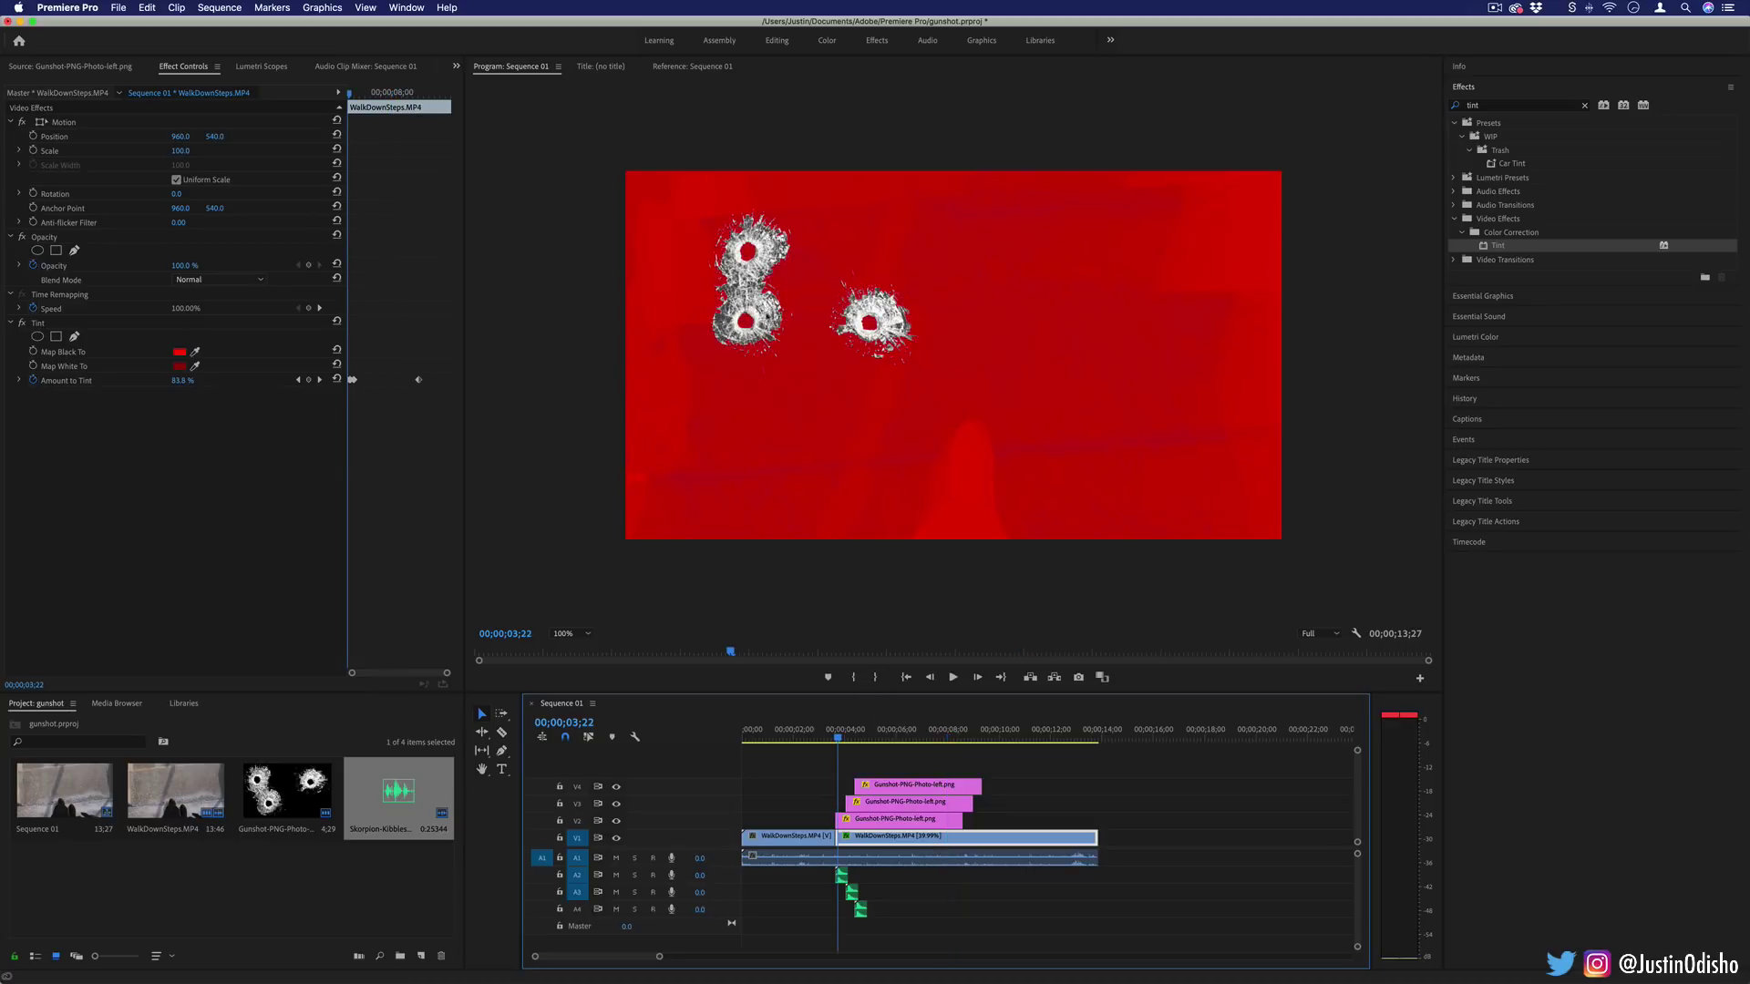
# - Set the first bullet-hole overlay to Screen blend mode at 90% opacity
pyautogui.click(877, 819)
pyautogui.click(200, 282)
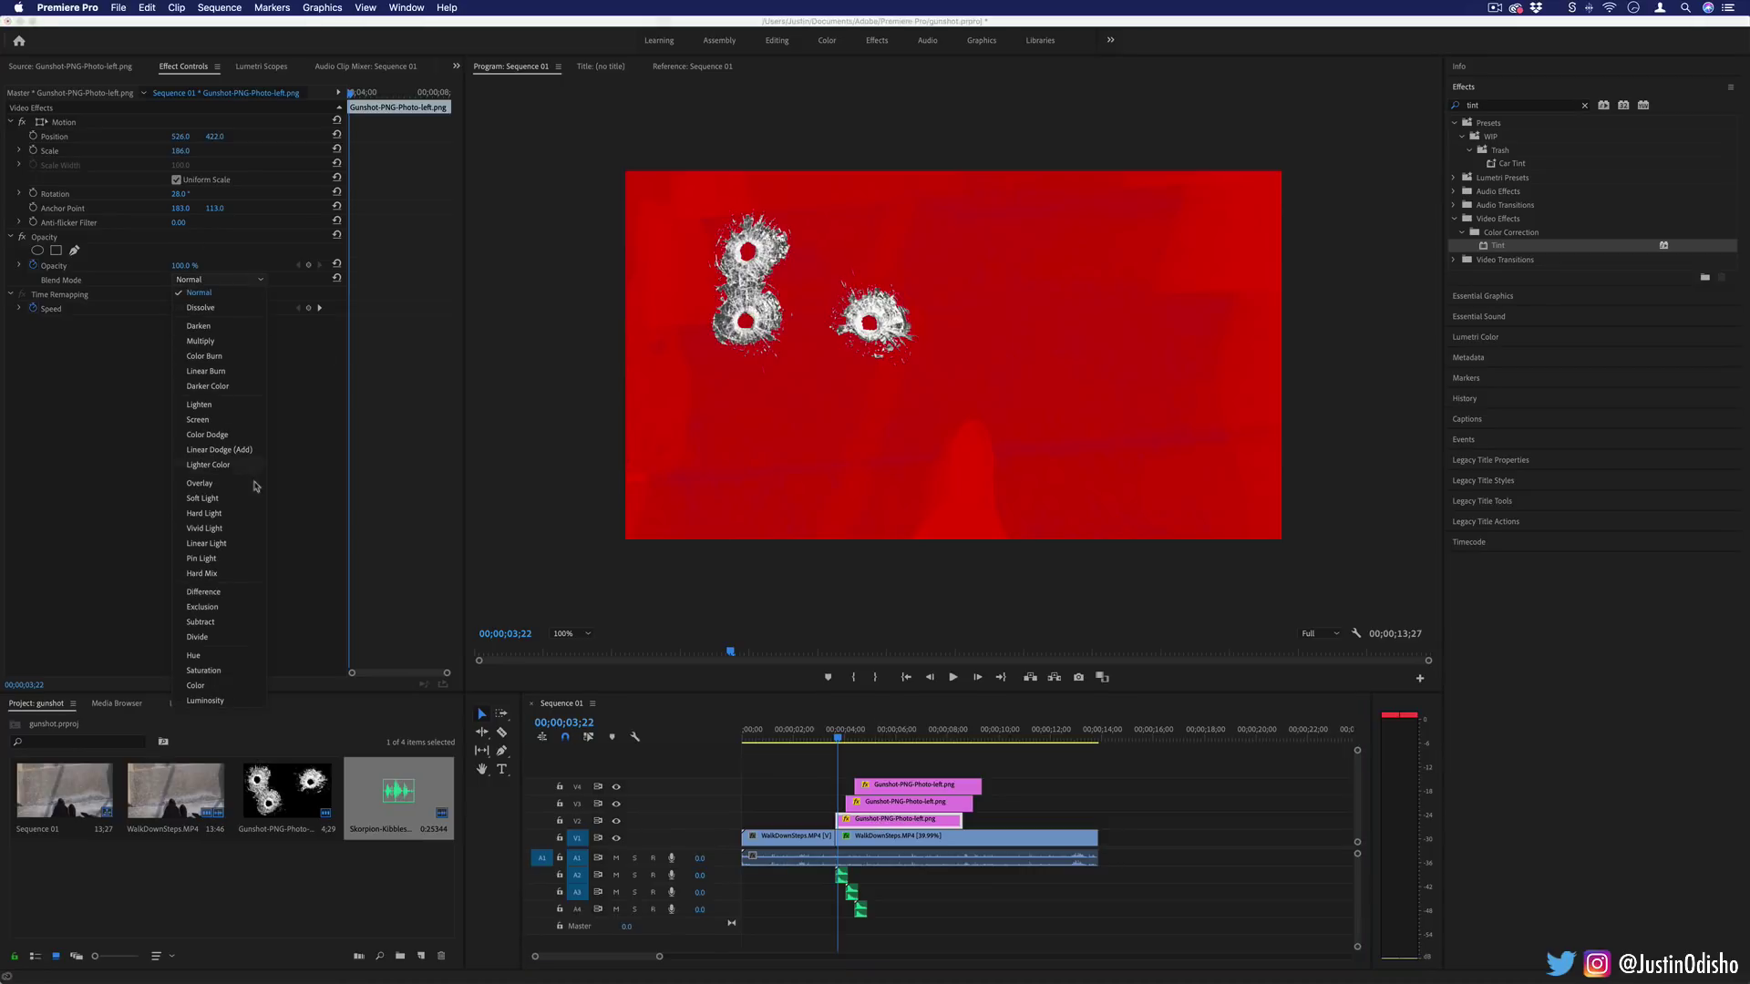
pyautogui.click(244, 419)
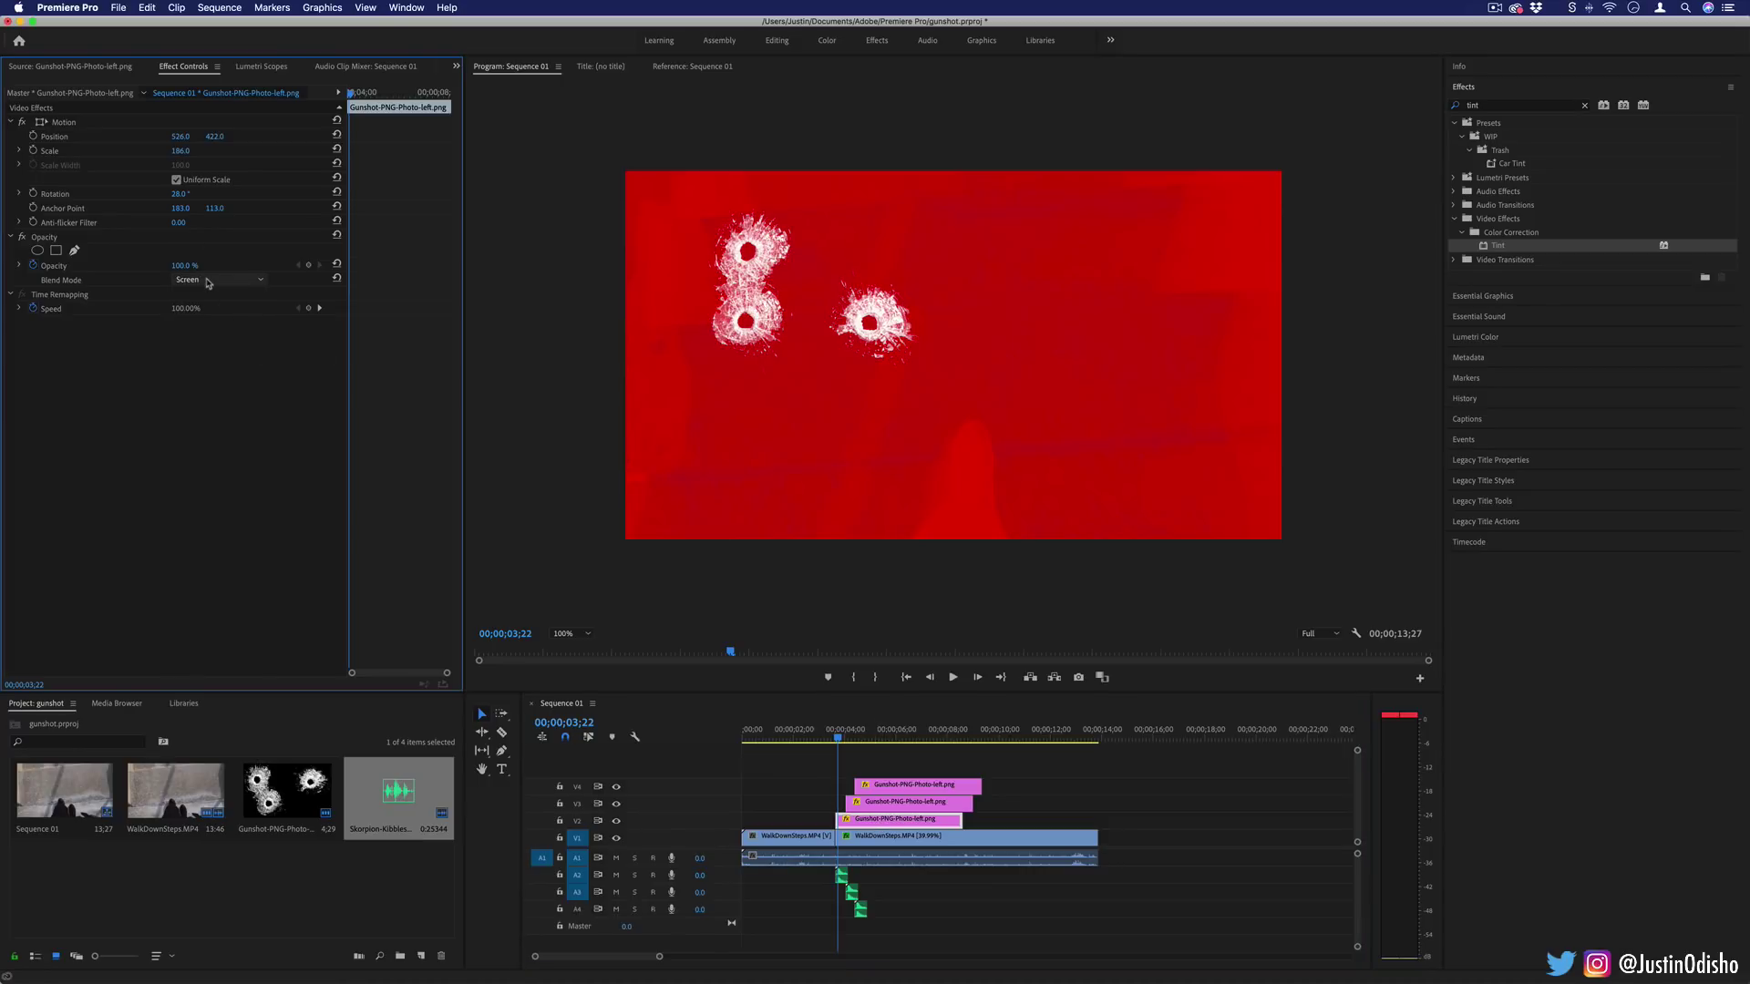
pyautogui.click(187, 266)
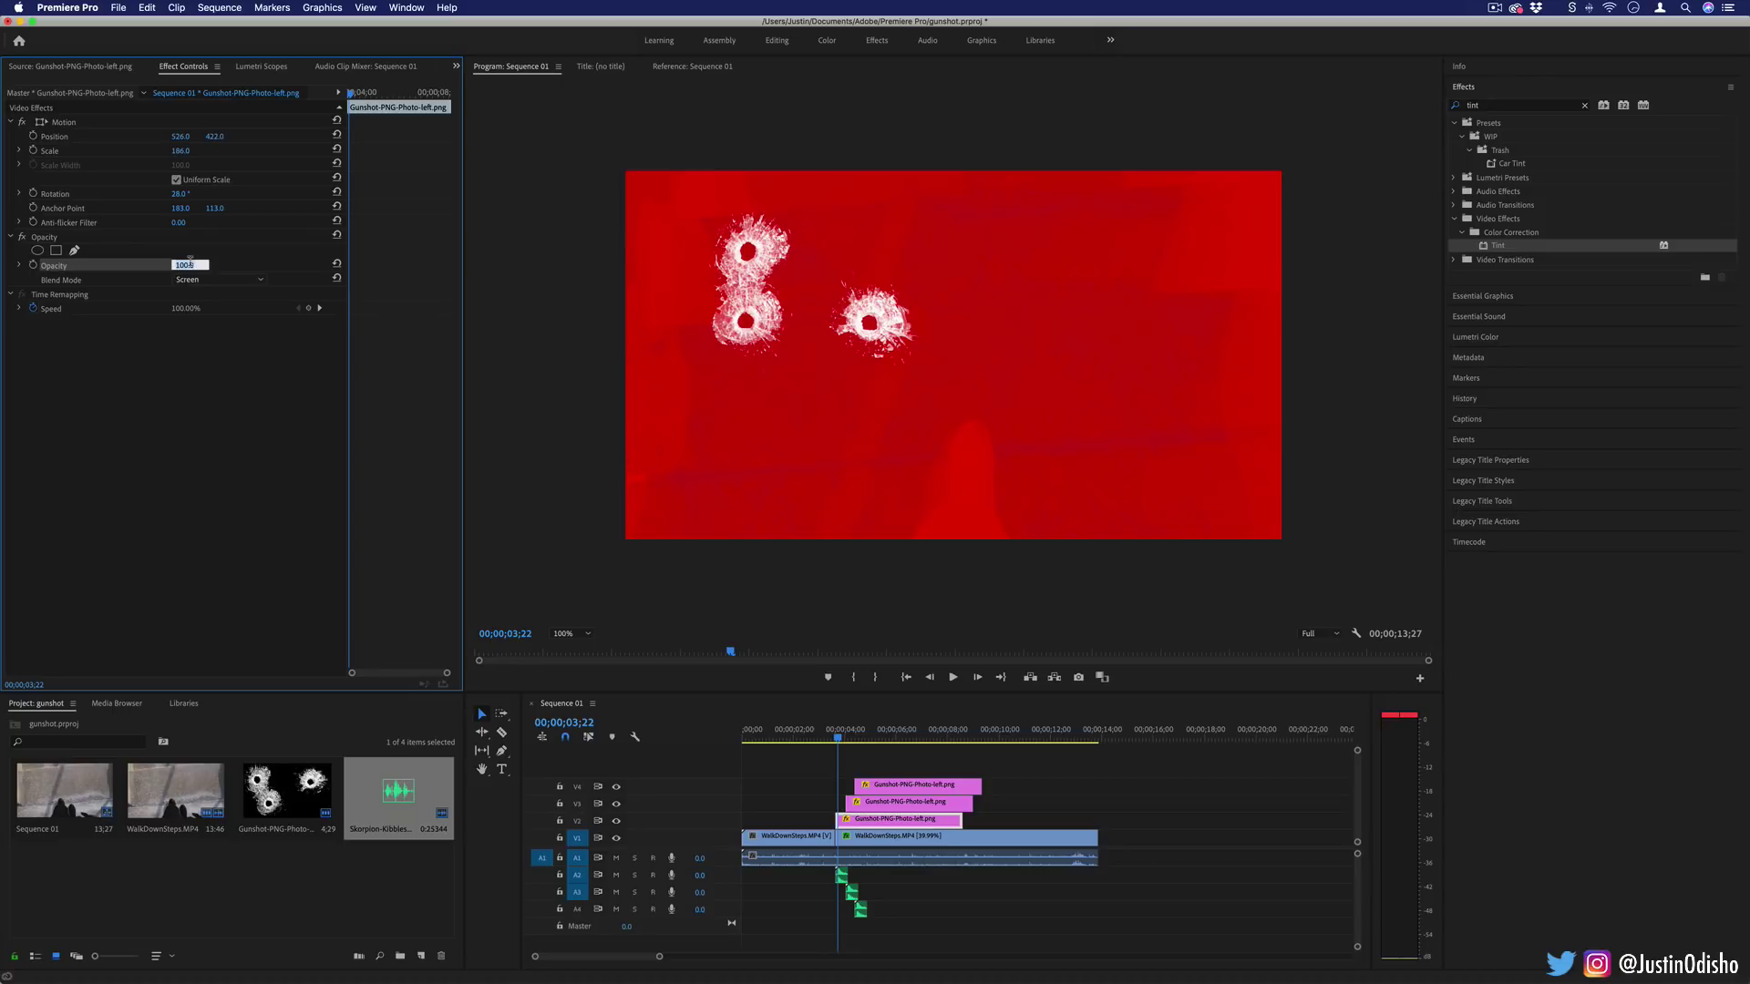
pyautogui.write('90')
pyautogui.press('Return')
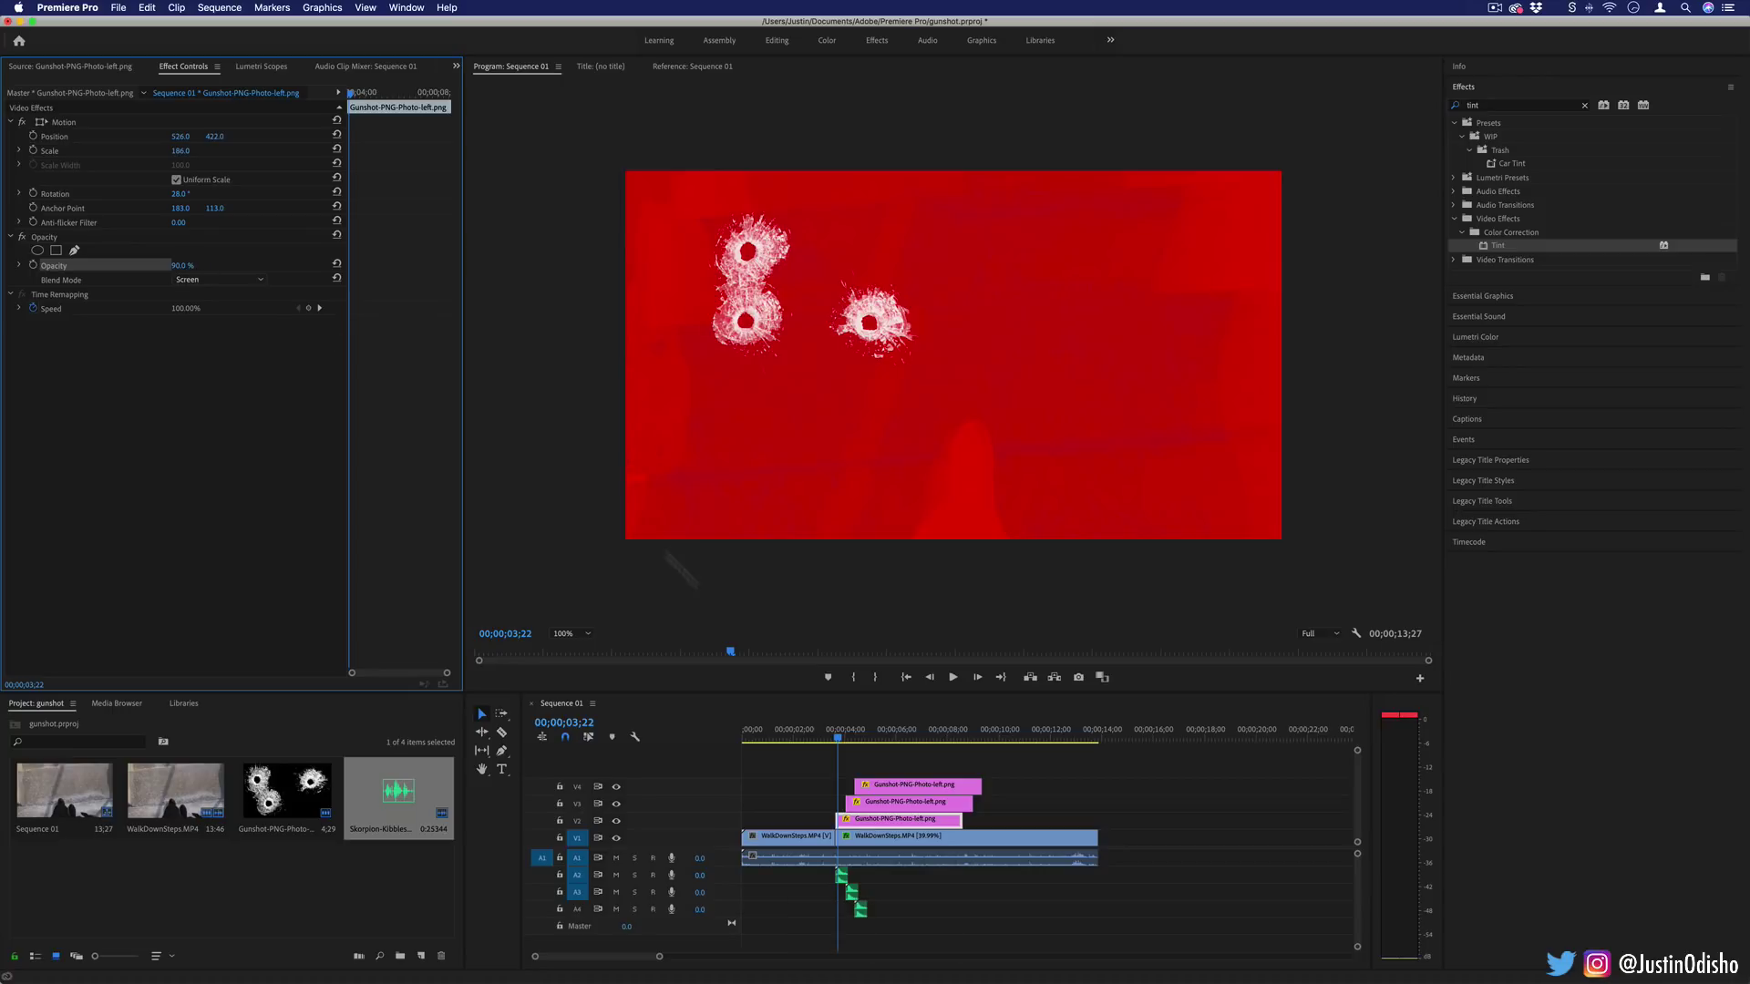
# - Switch the second bullet-hole overlay's blend mode to Hard Light
pyautogui.click(896, 804)
pyautogui.click(854, 738)
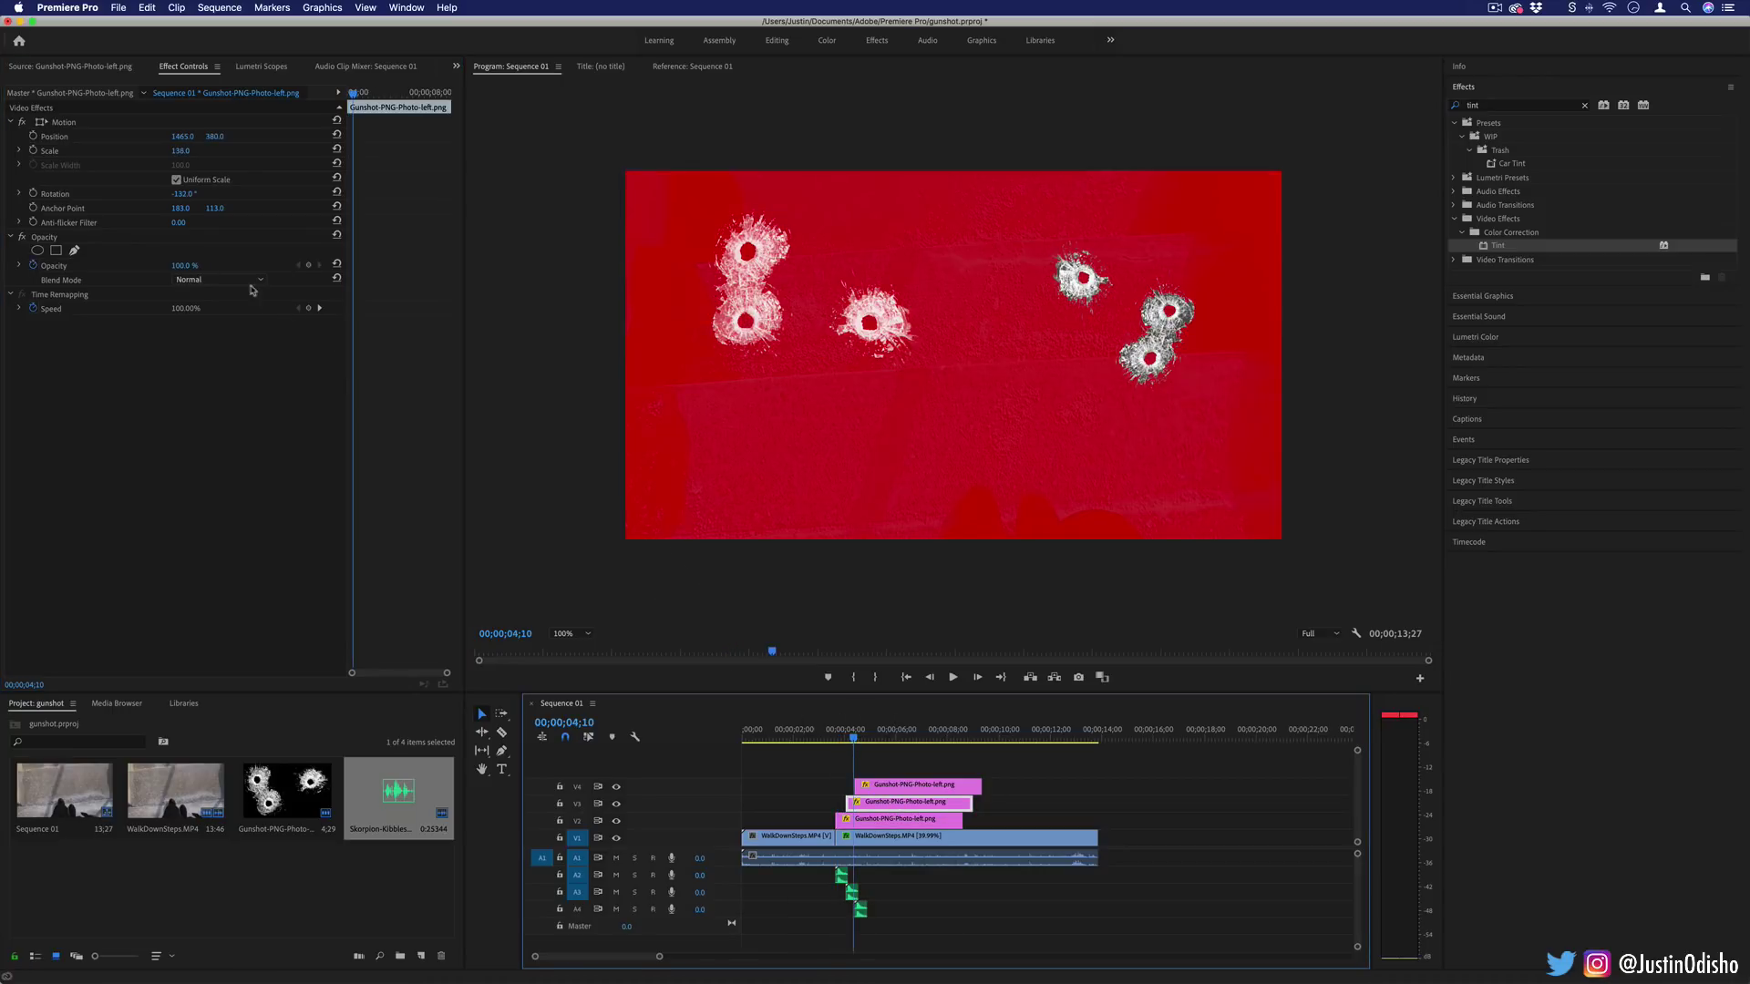
pyautogui.click(218, 280)
pyautogui.click(217, 484)
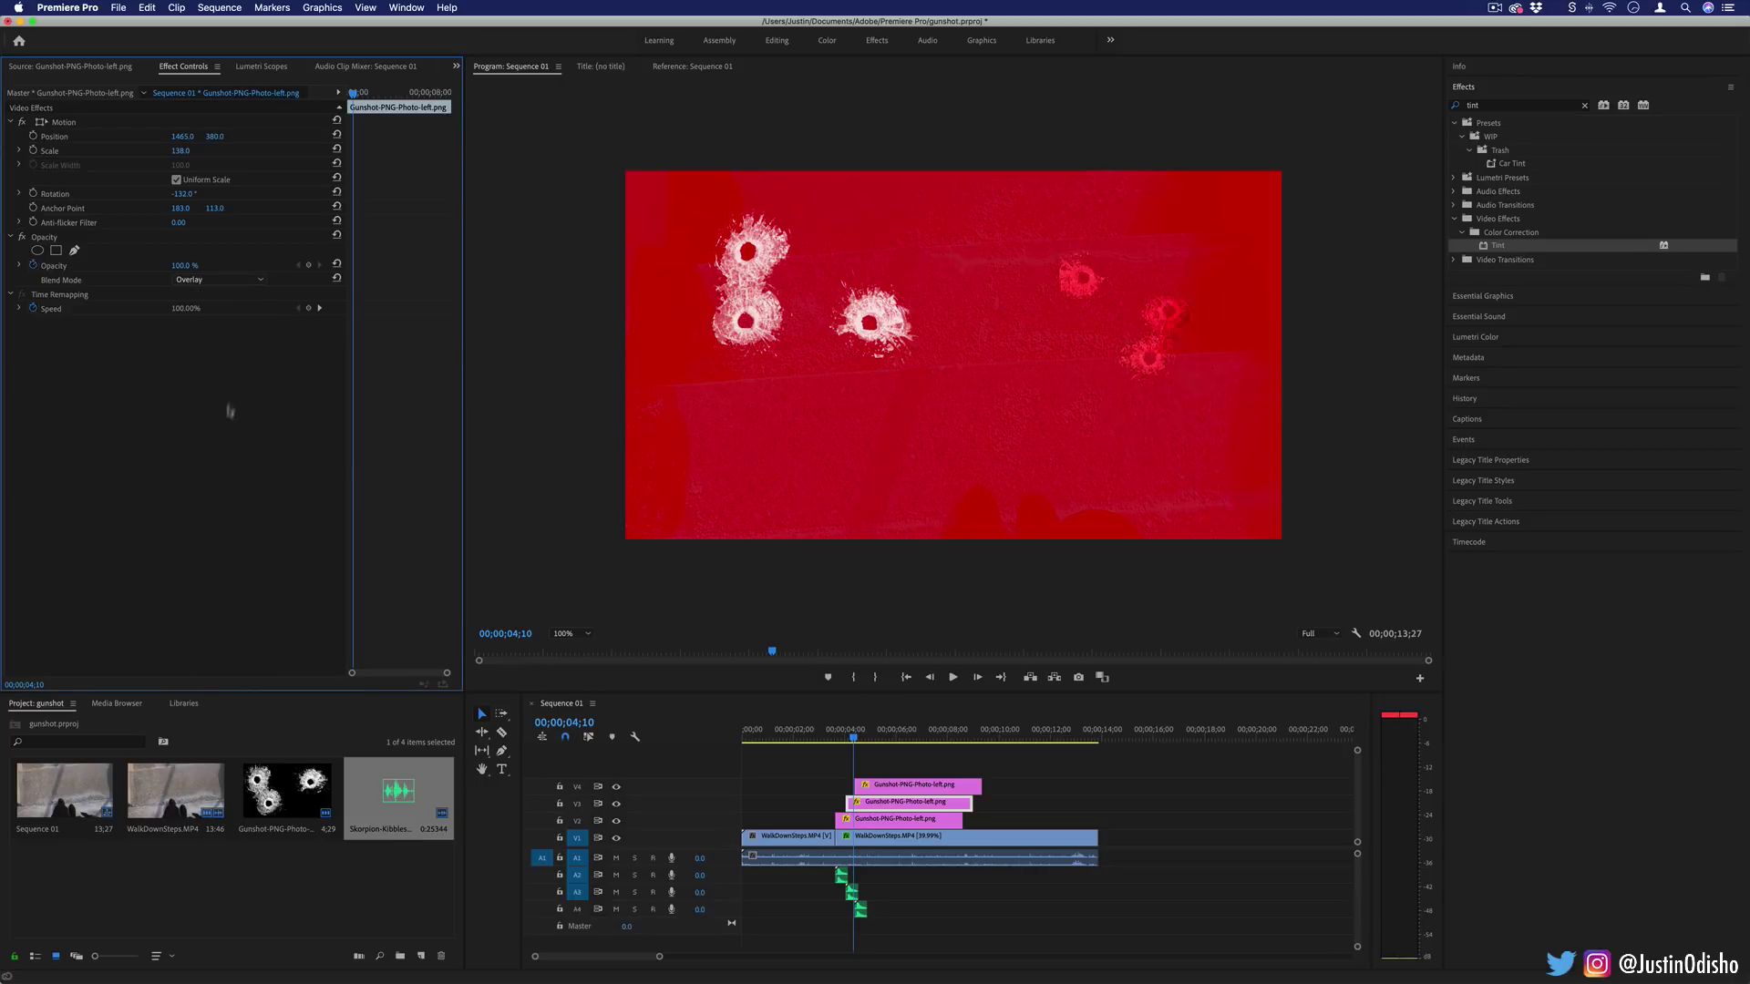
pyautogui.click(218, 280)
pyautogui.click(216, 517)
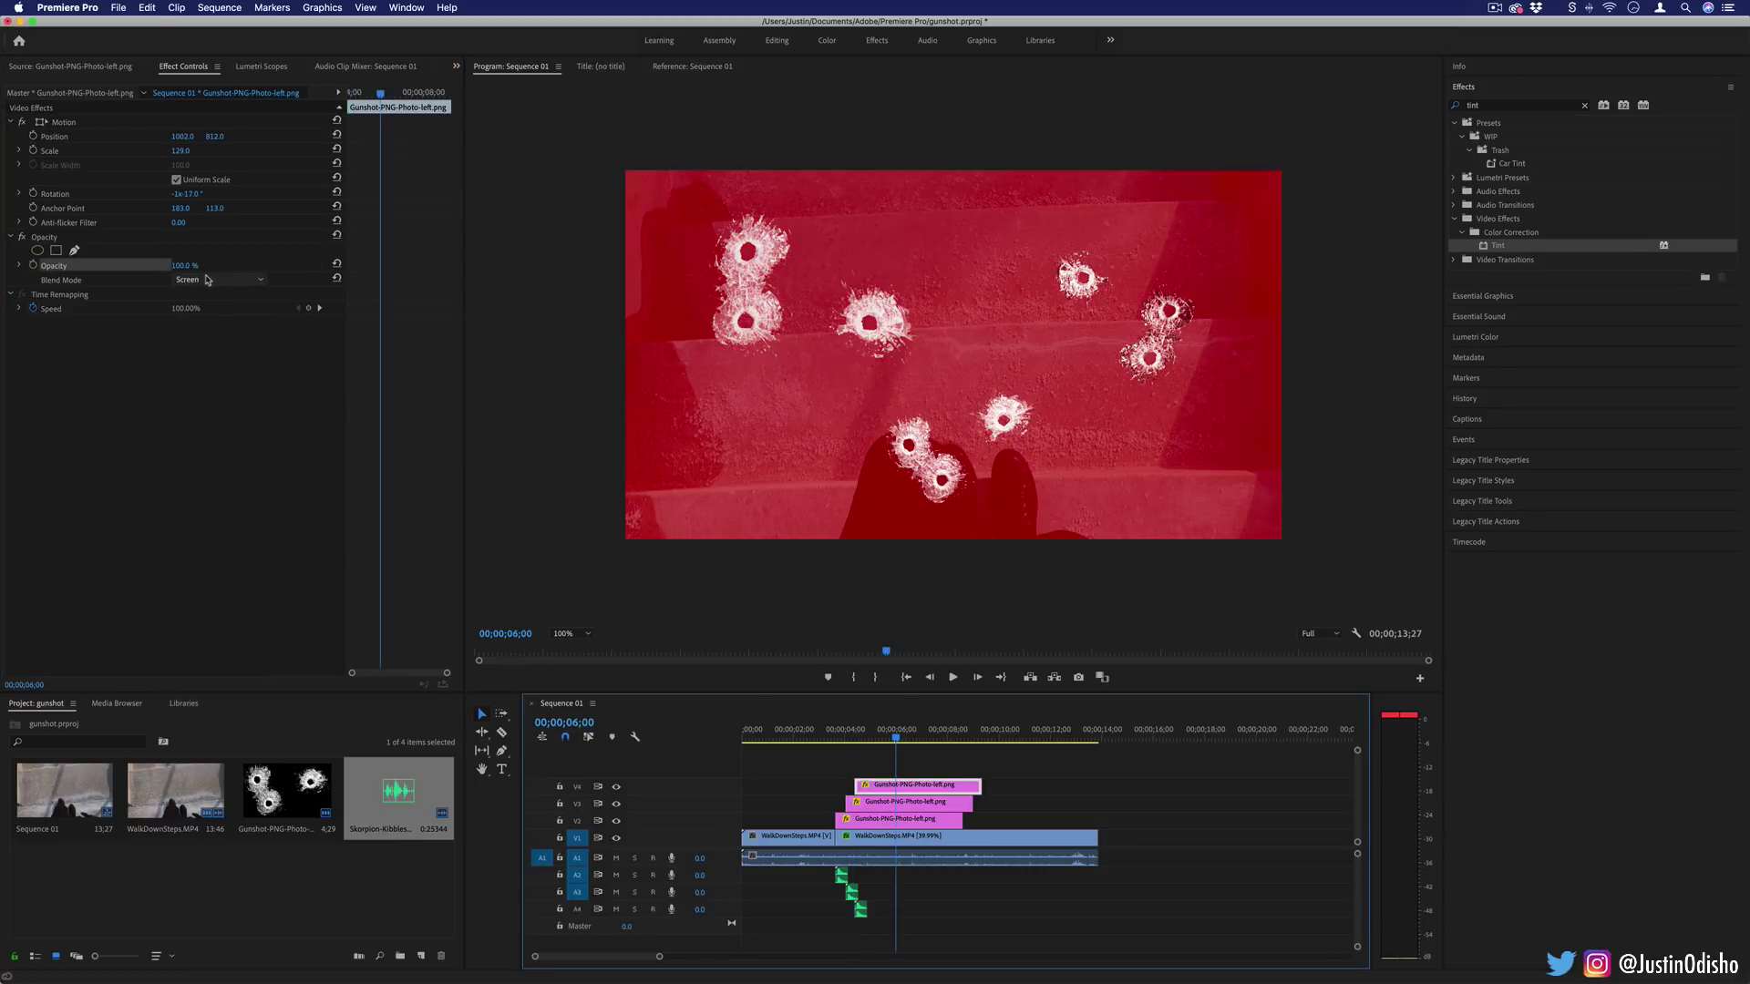
pyautogui.click(214, 279)
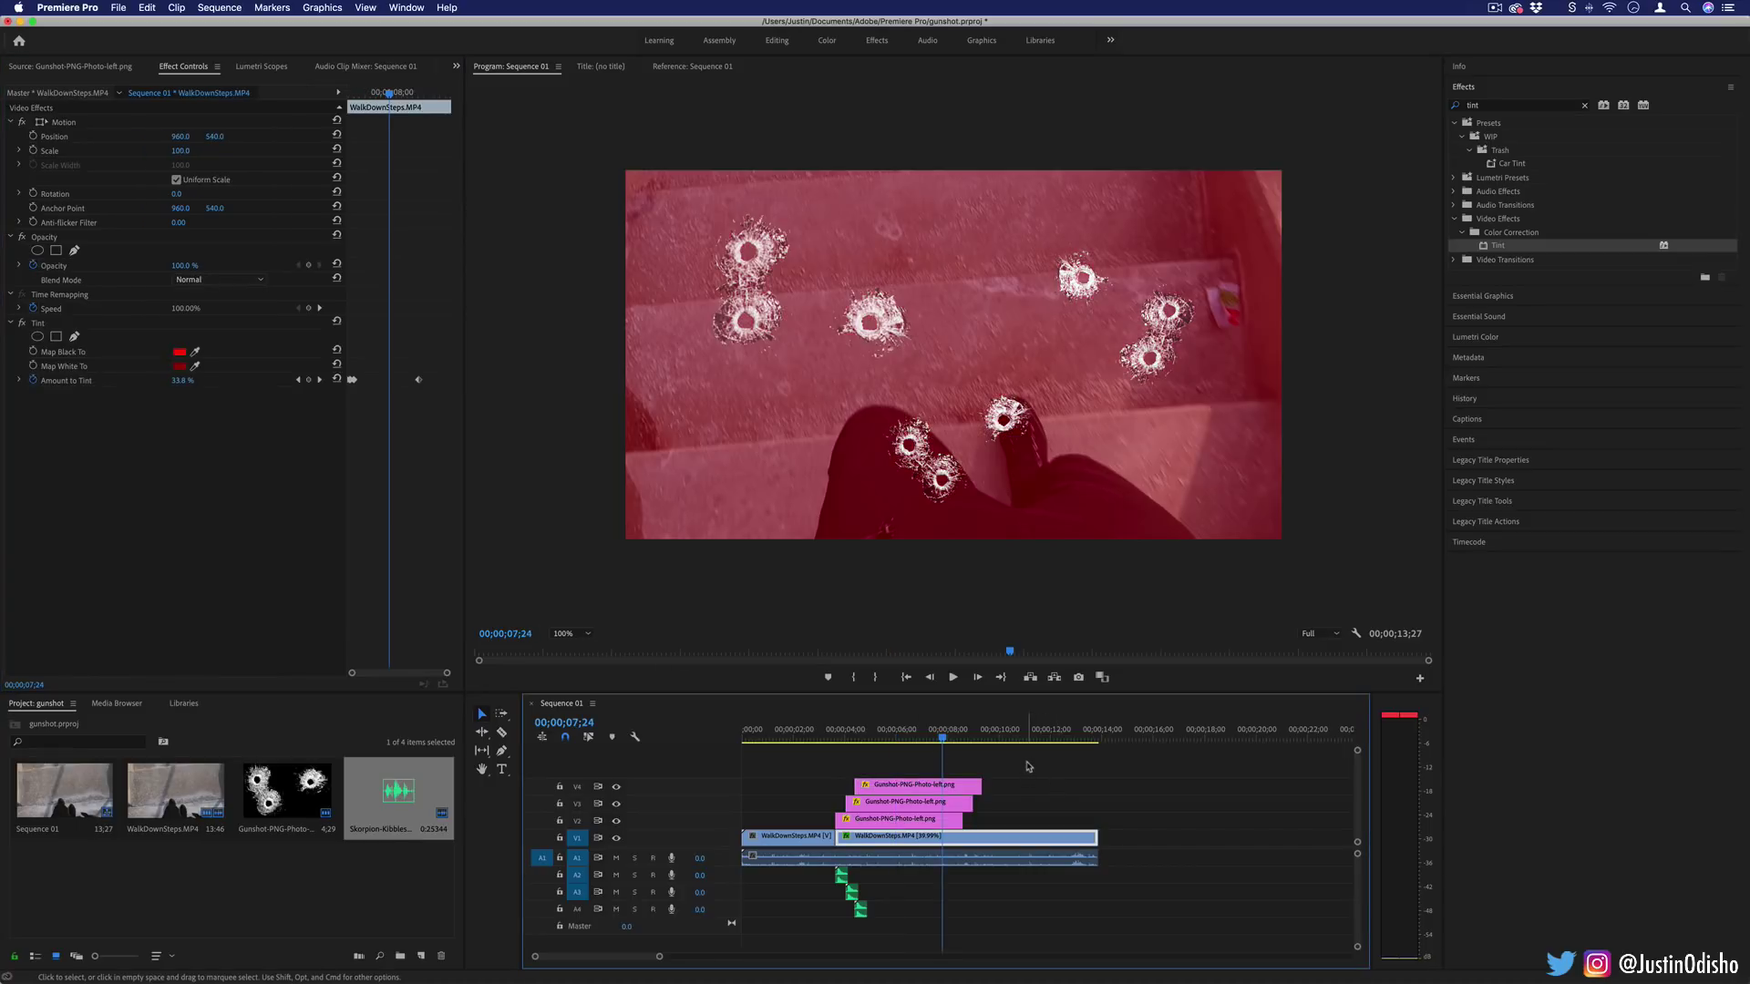
# - Shorten the three bullet-hole overlays and give each end a default cross-dissolve
pyautogui.click(1027, 767)
pyautogui.moveTo(981, 784); pyautogui.dragTo(952, 819)
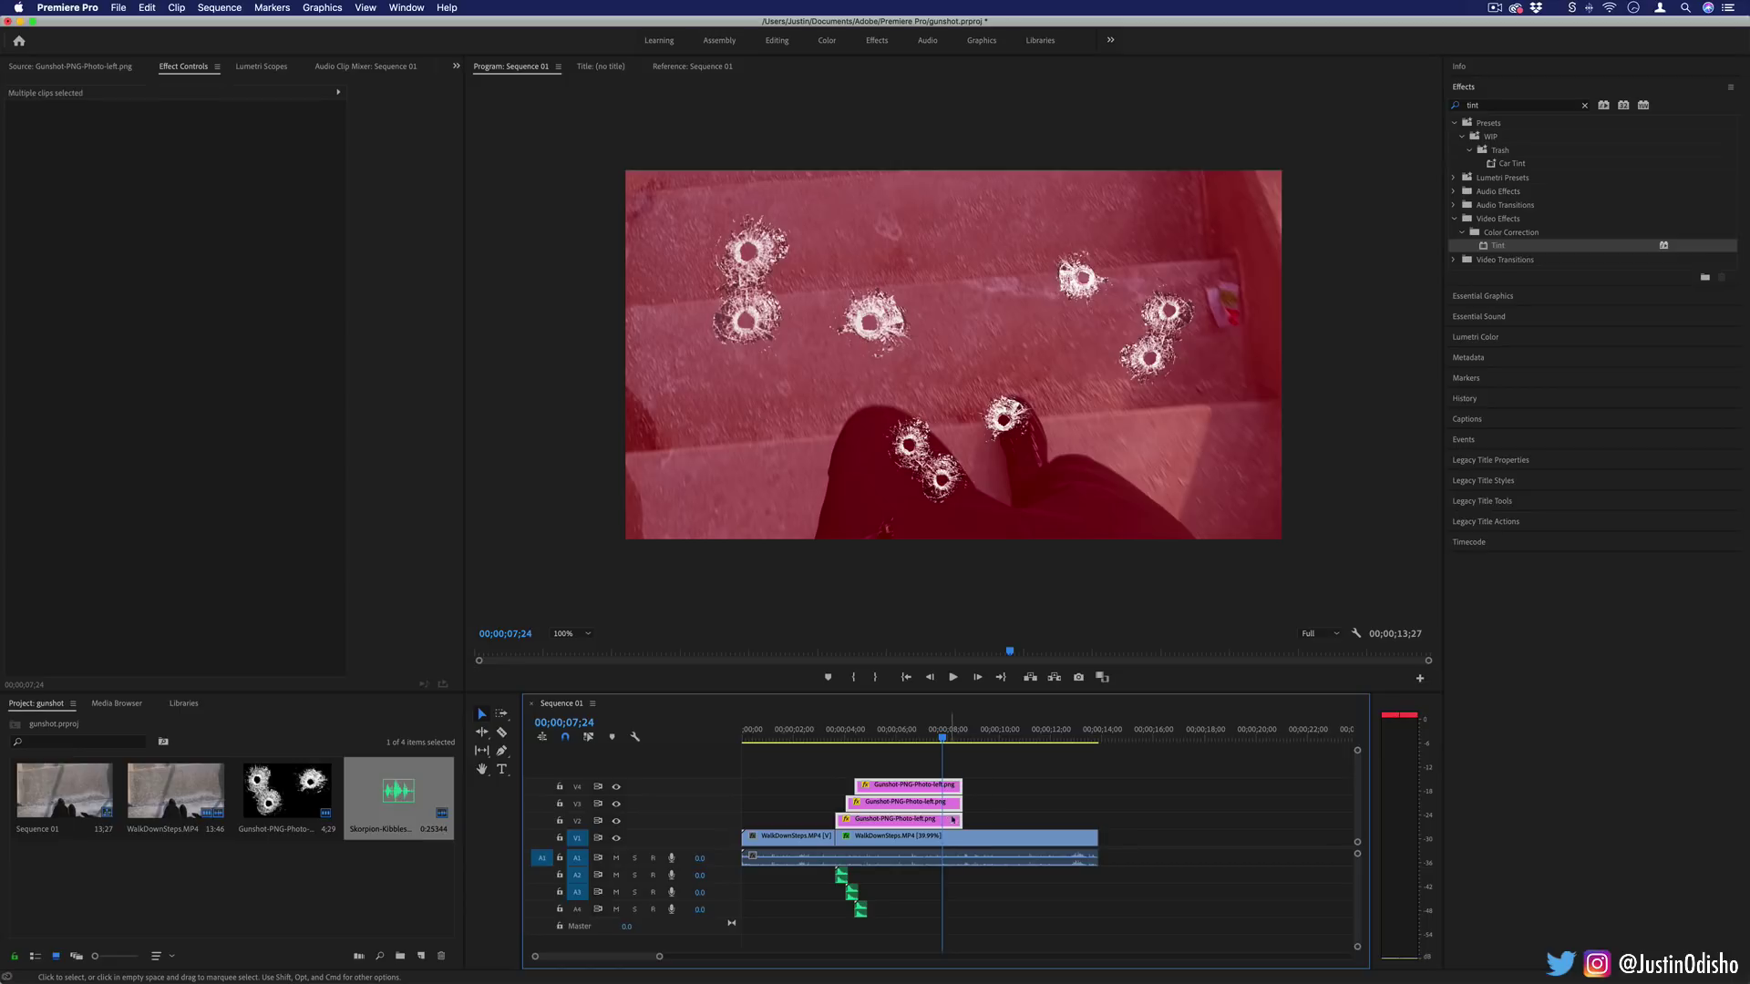
pyautogui.click(957, 800)
pyautogui.rightClick(960, 792)
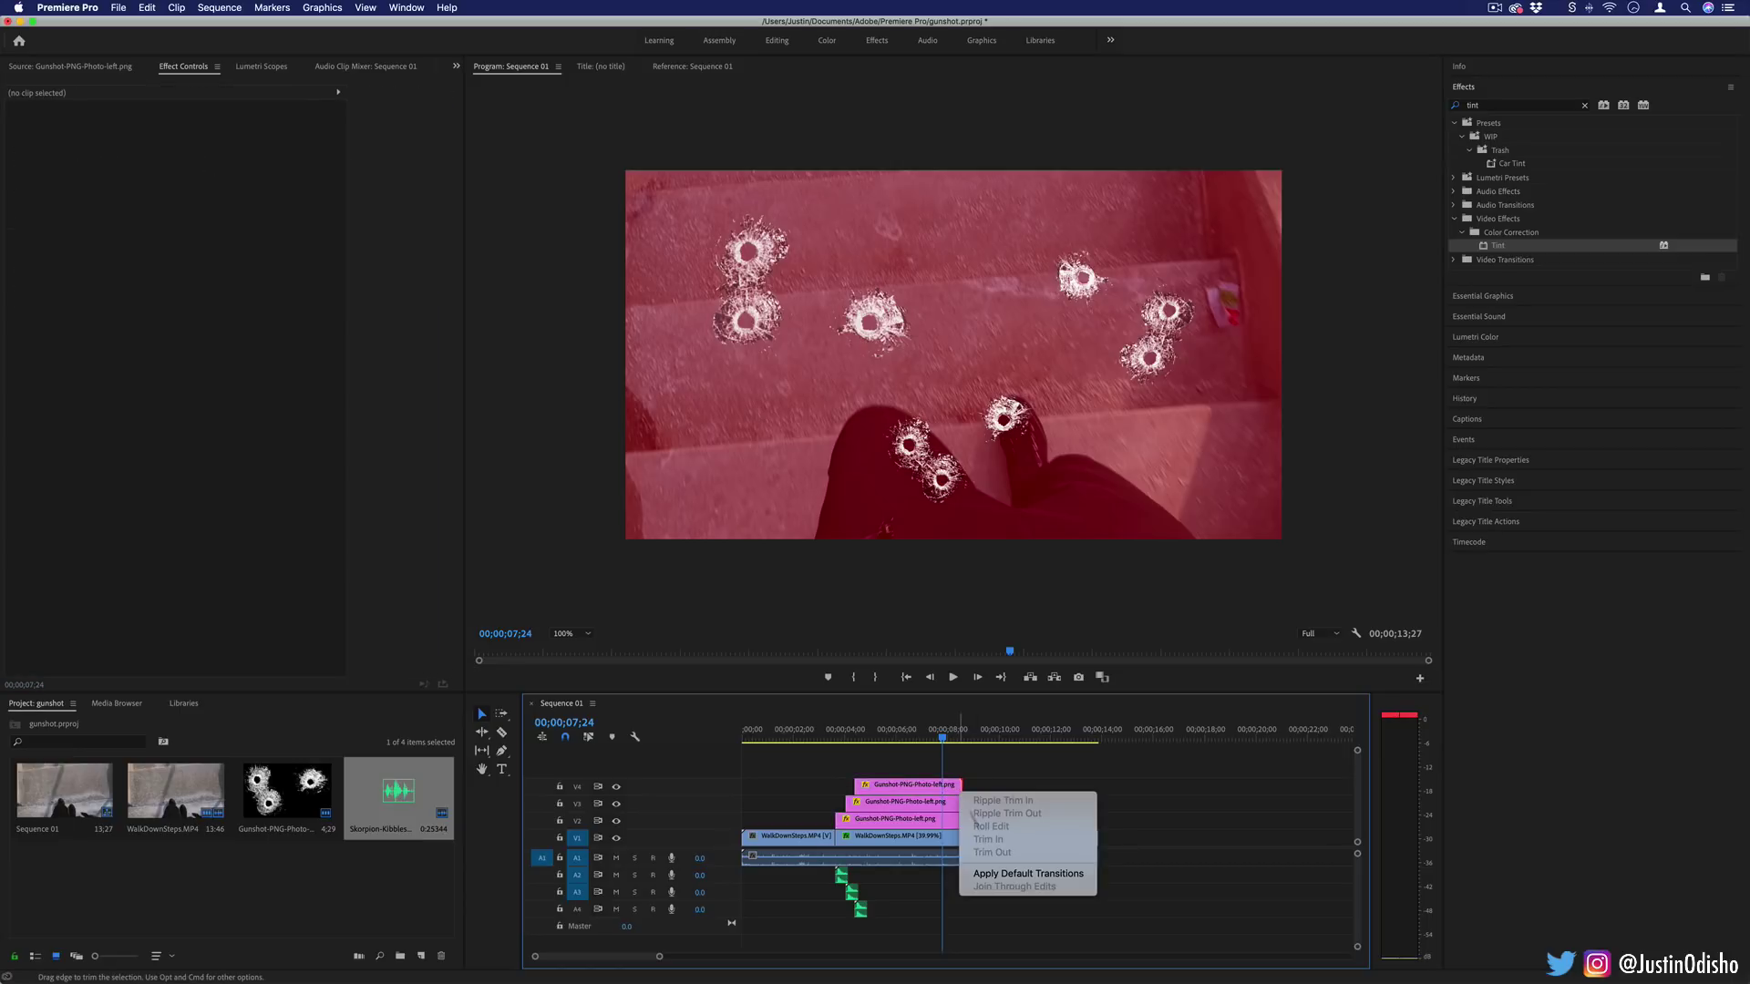
pyautogui.click(1039, 875)
pyautogui.rightClick(961, 808)
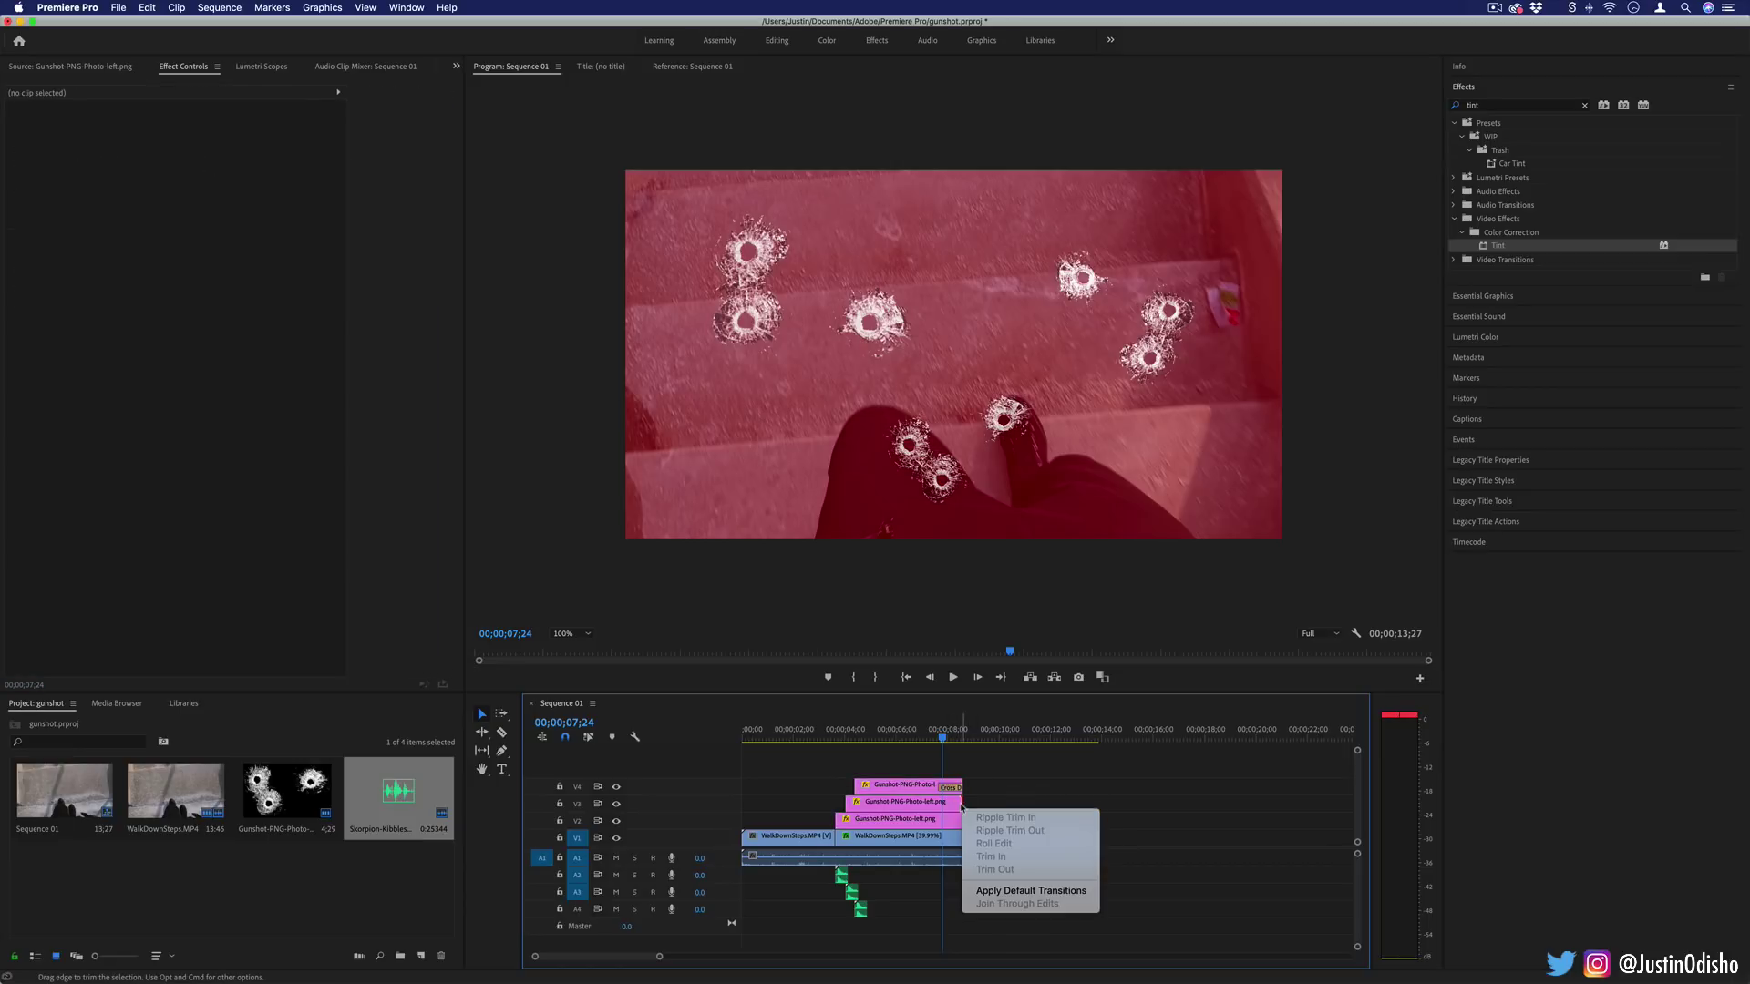
pyautogui.click(1003, 890)
pyautogui.rightClick(962, 824)
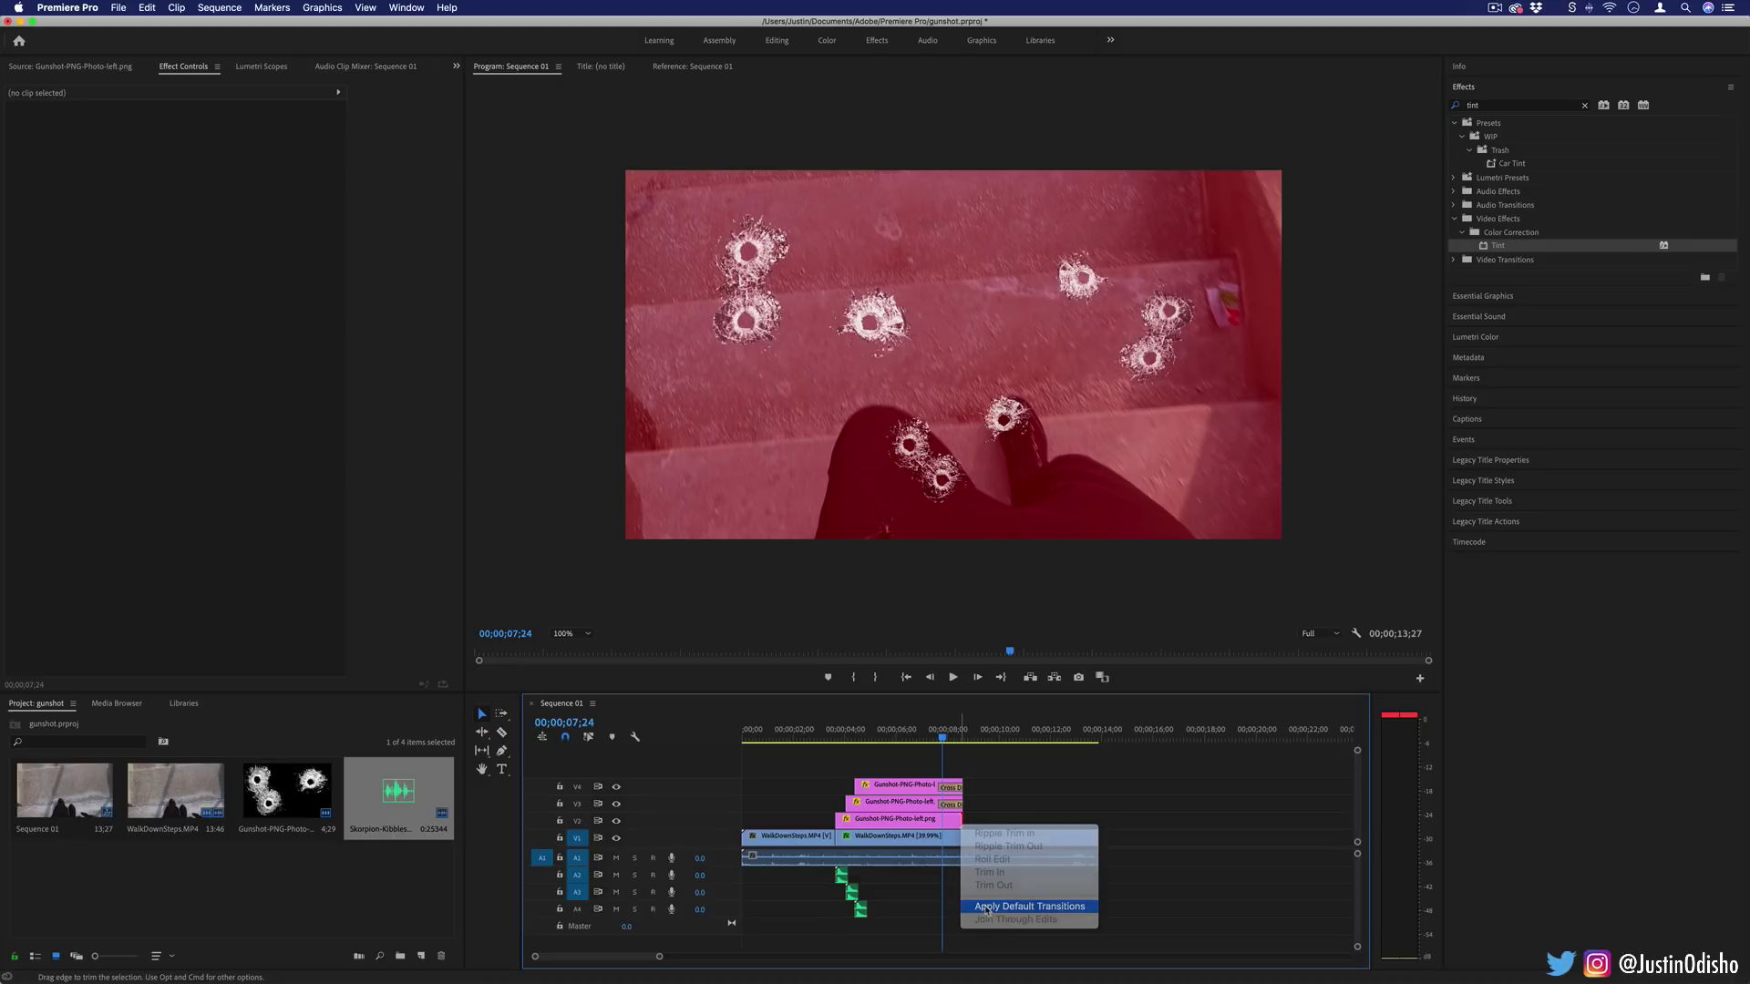
pyautogui.click(986, 906)
pyautogui.press('space')
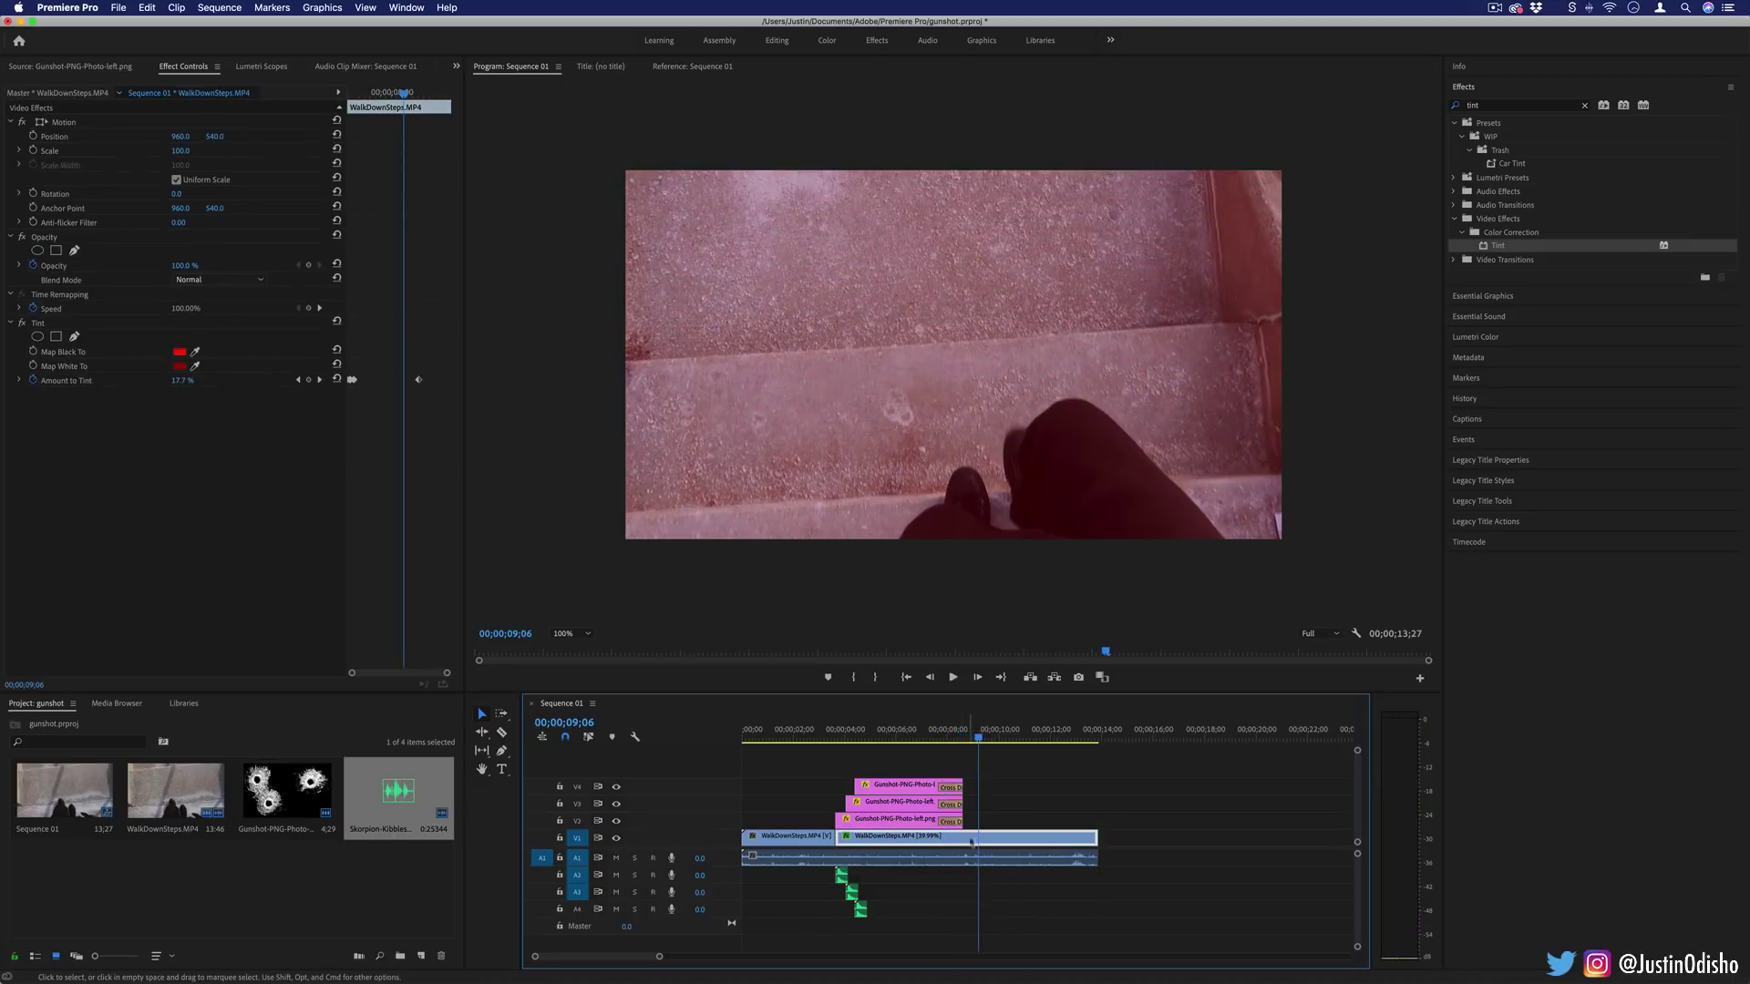
# - Extend the three overlay ends to the walking clip's end
pyautogui.moveTo(990, 765); pyautogui.dragTo(1099, 784)
pyautogui.click(1005, 739)
pyautogui.moveTo(1008, 740); pyautogui.dragTo(918, 741)
# - Undo the overlay extension, then browse the Audio Clip Mixer and Audio Track Mixer effects
pyautogui.press('super+z')
pyautogui.click(891, 857)
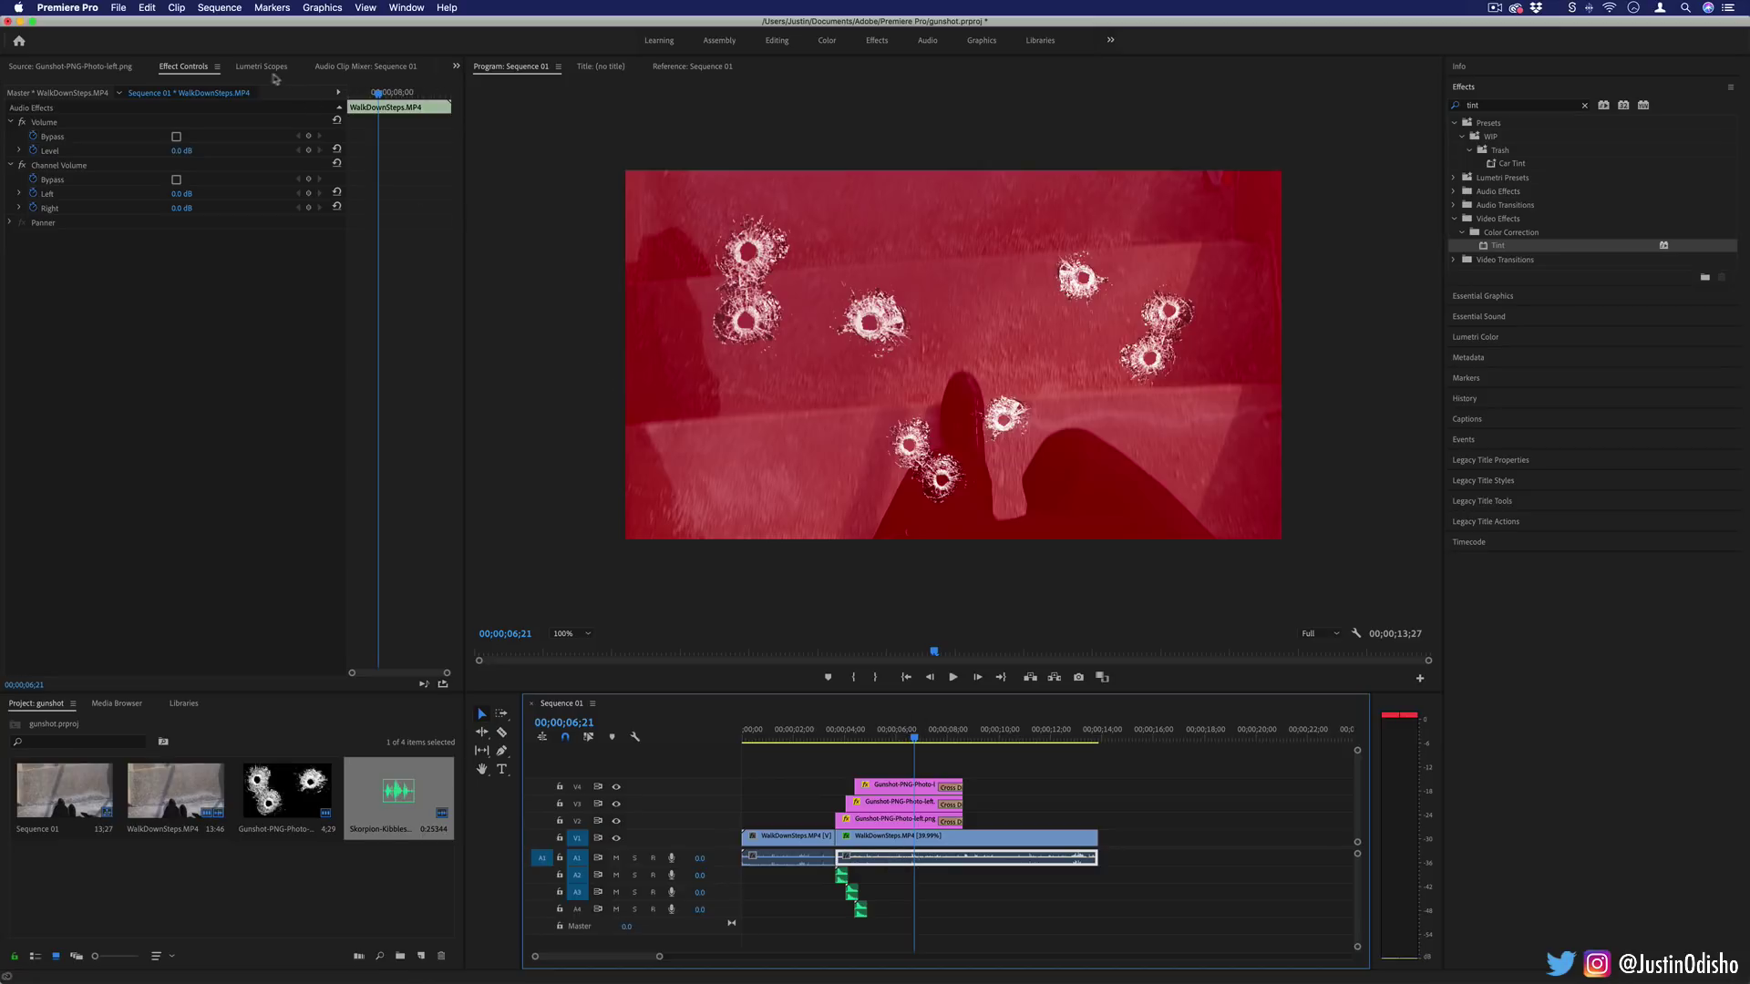
pyautogui.click(390, 68)
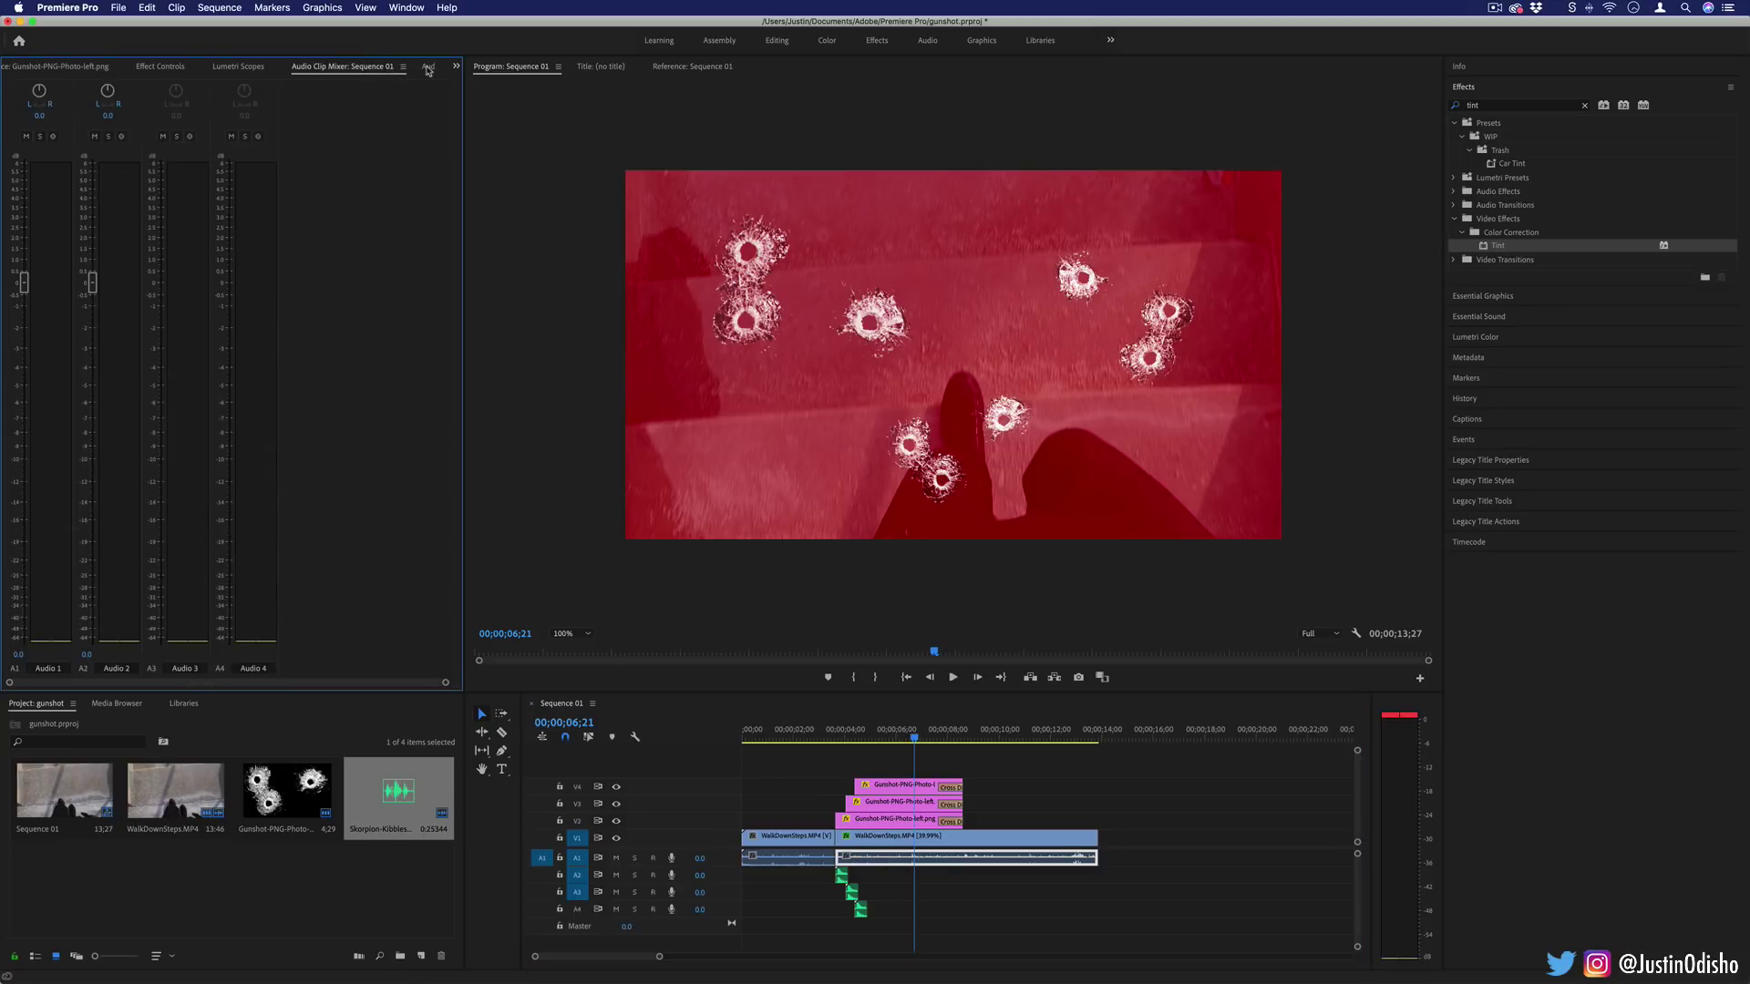
pyautogui.click(427, 68)
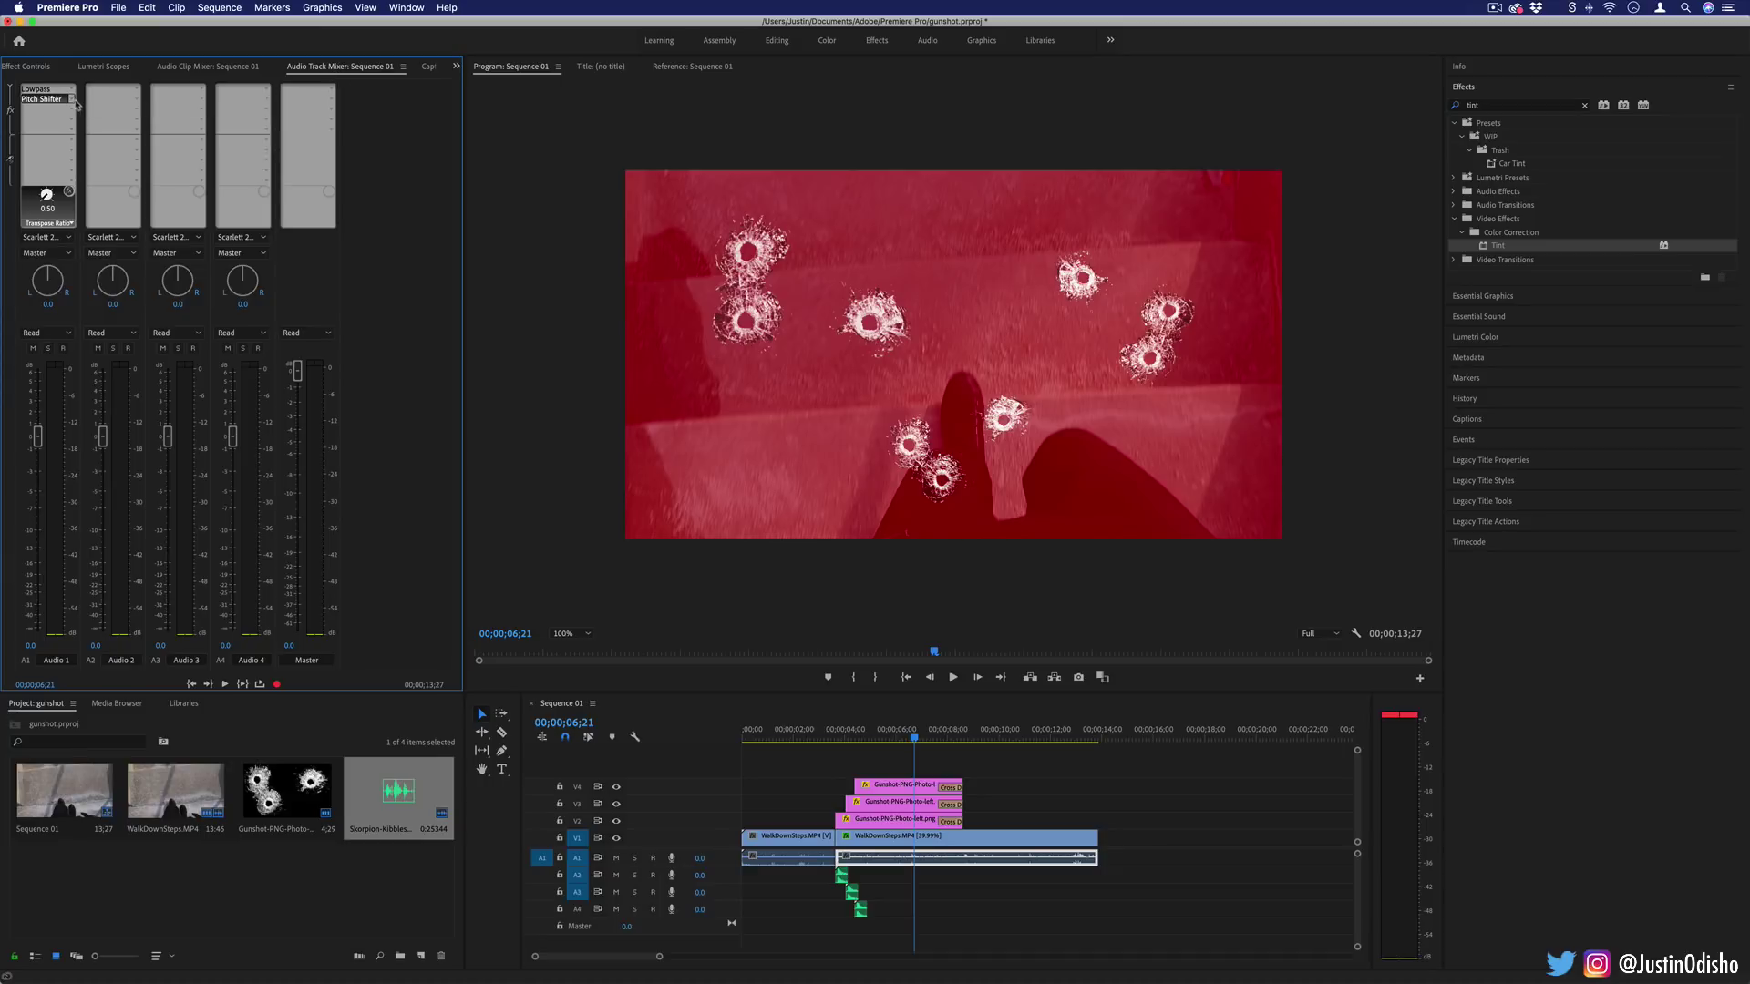
pyautogui.click(73, 100)
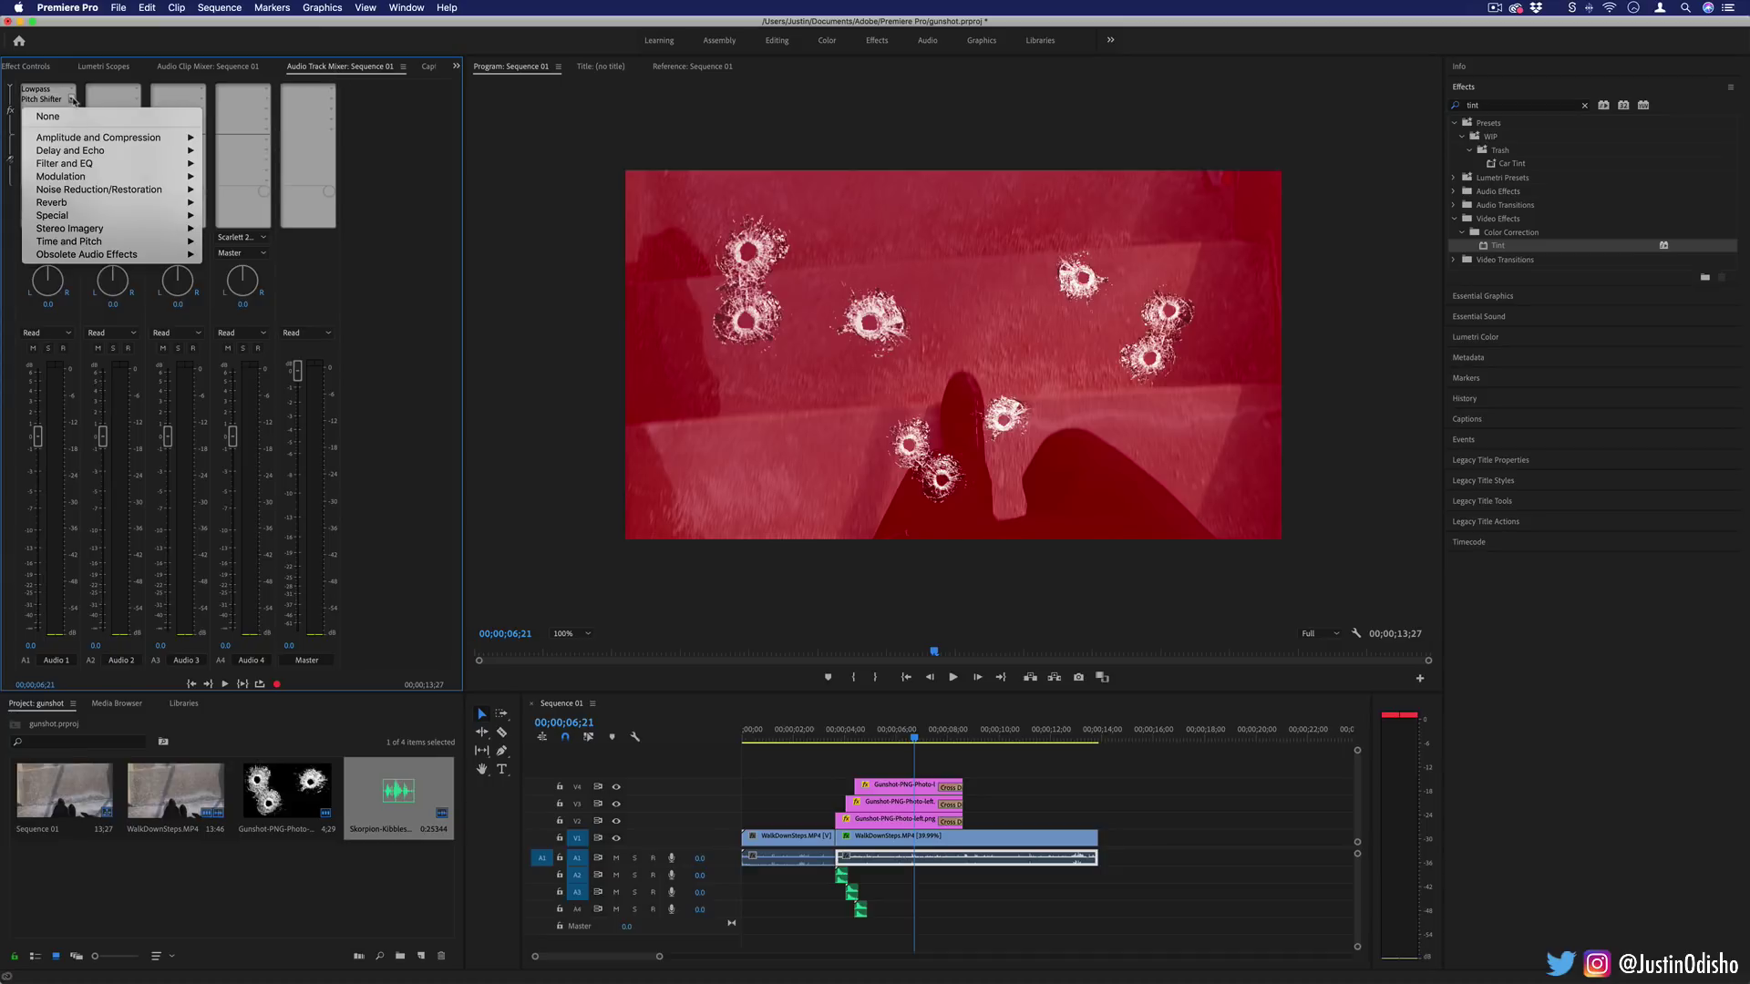
pyautogui.click(73, 101)
pyautogui.click(73, 101)
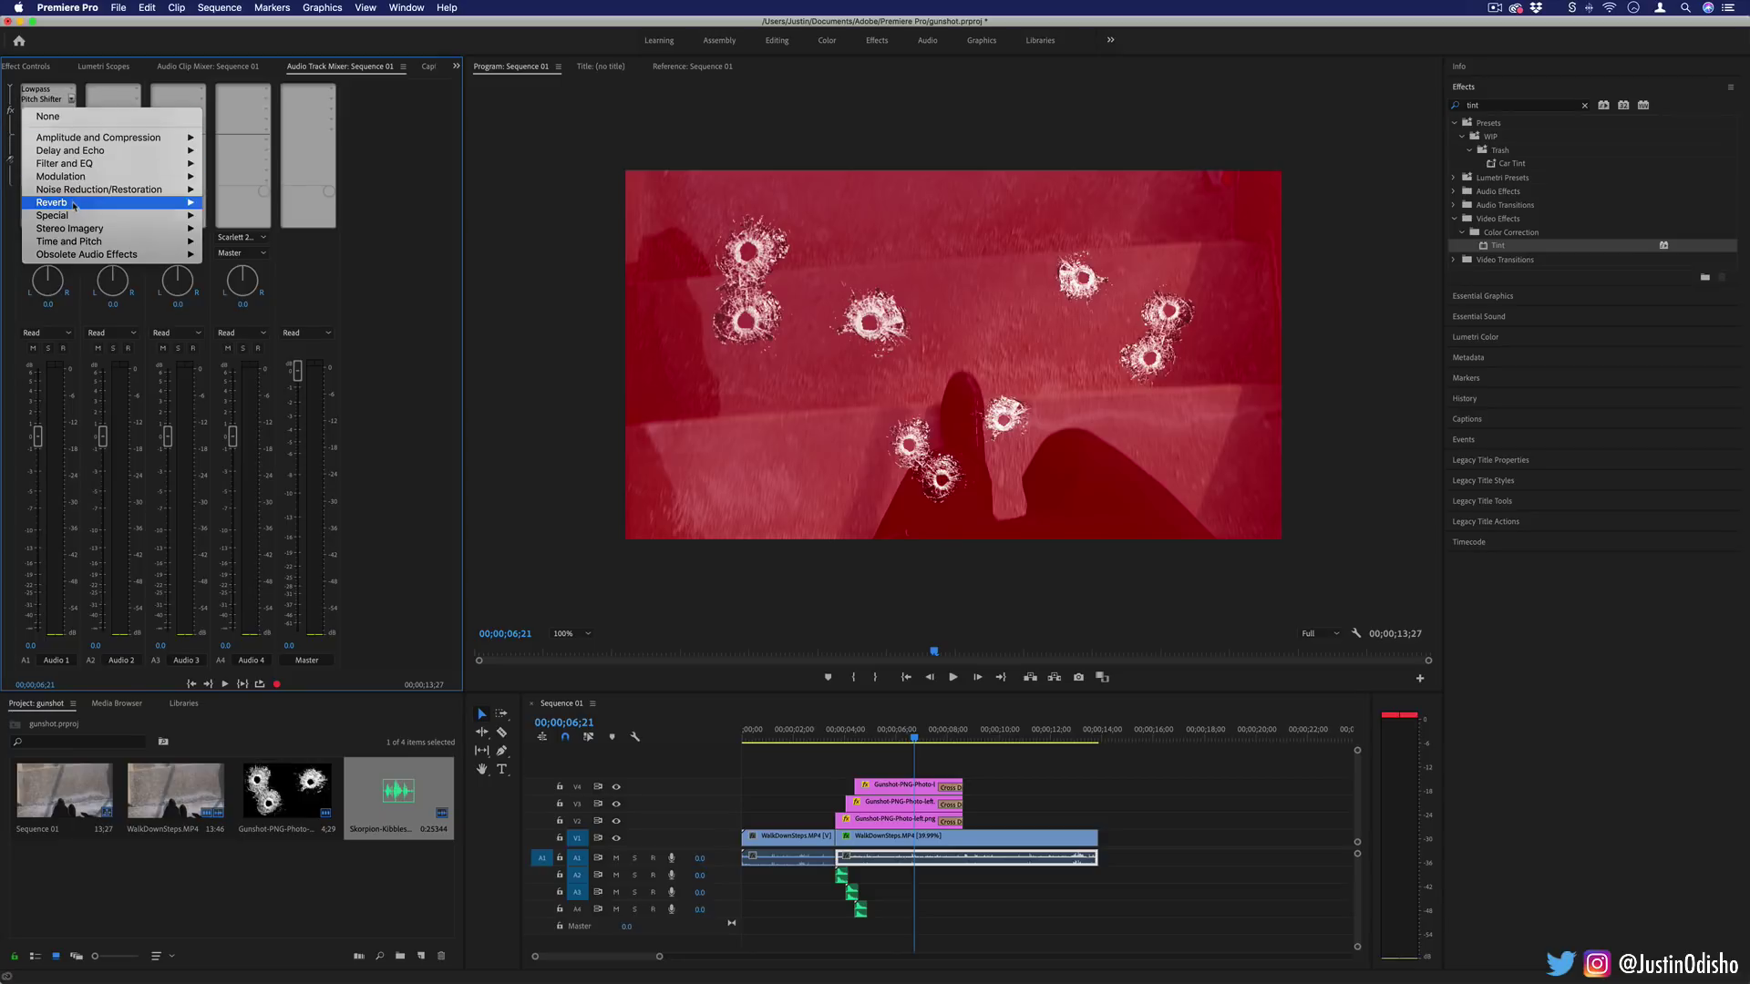
pyautogui.press('Escape')
# - Search the Effects panel for 'audio' and select Pitch Shifter (Obsolete)
pyautogui.rightClick(945, 859)
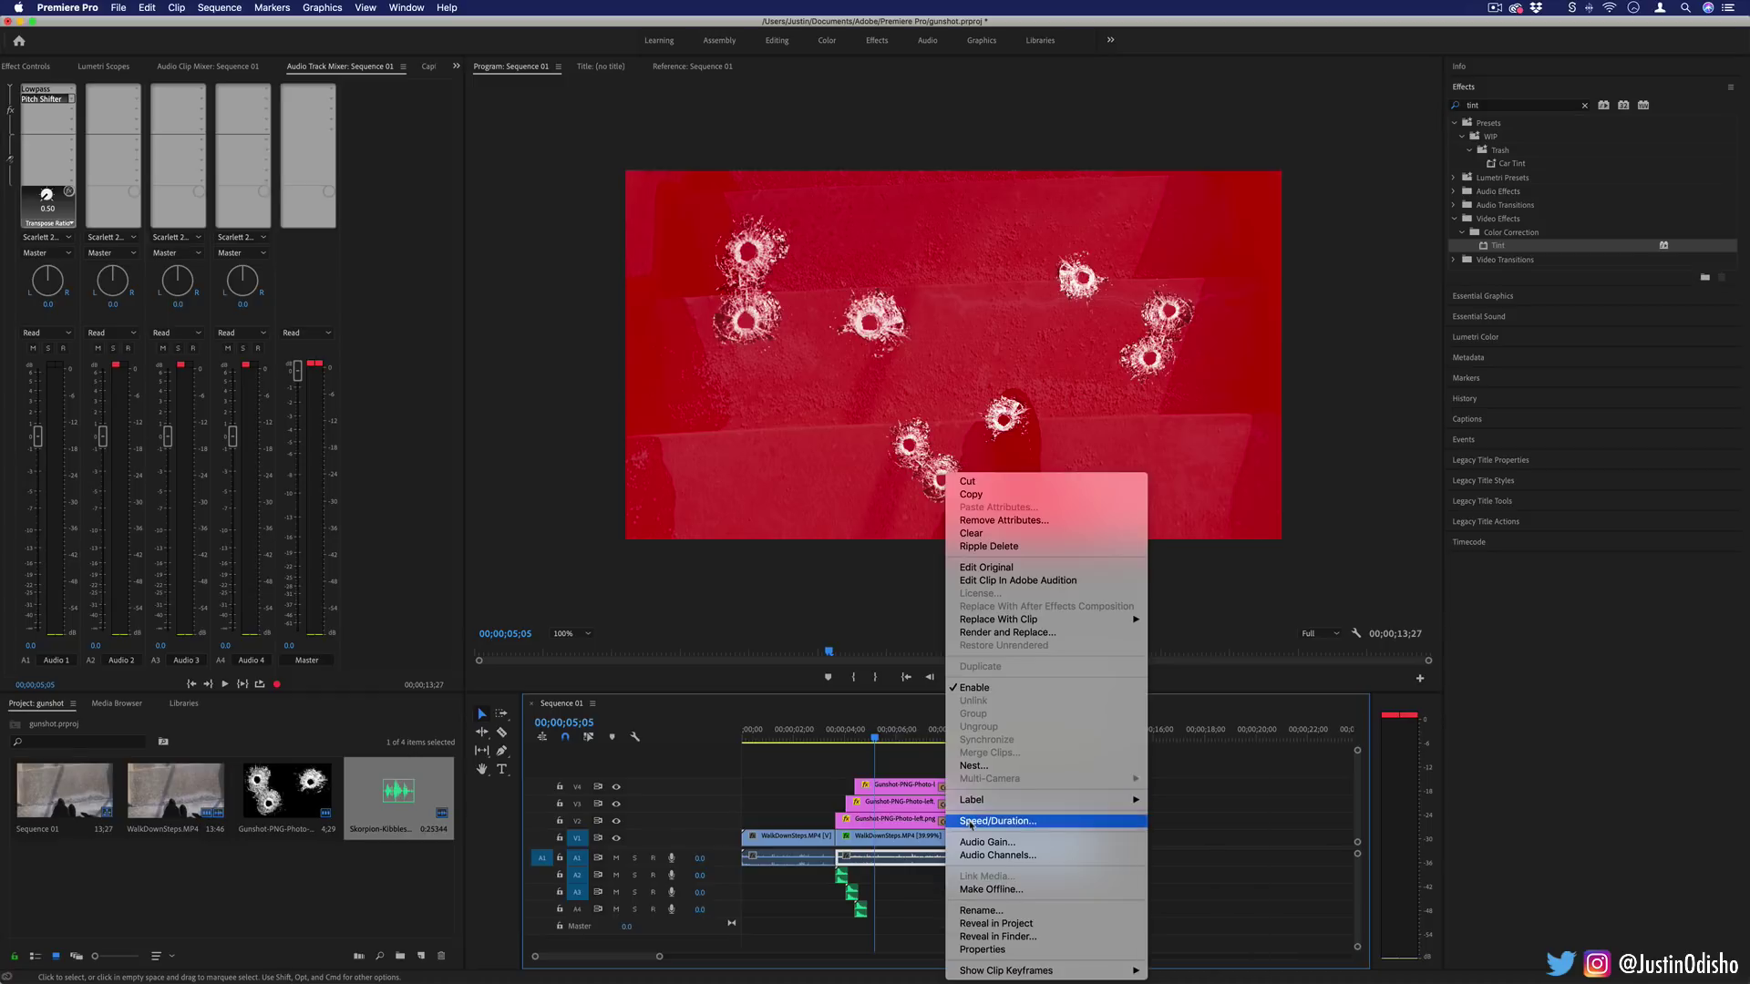
pyautogui.press('Escape')
pyautogui.click(1487, 105)
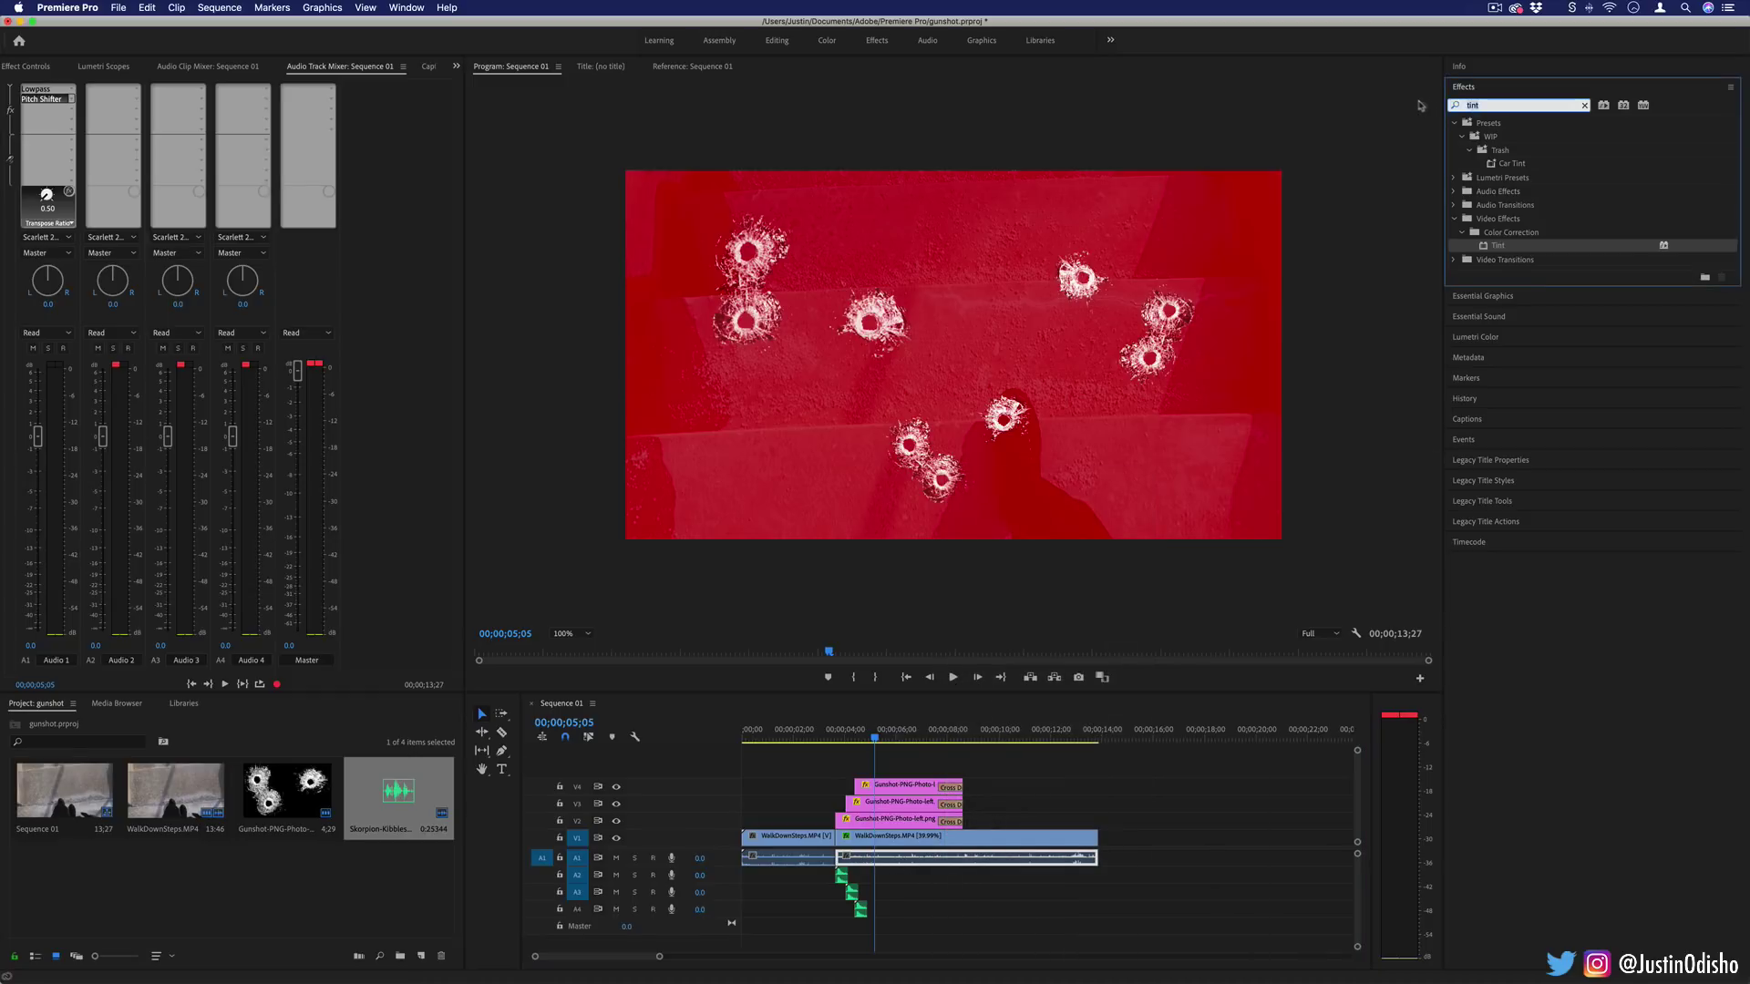
pyautogui.write('audio')
pyautogui.click(1530, 343)
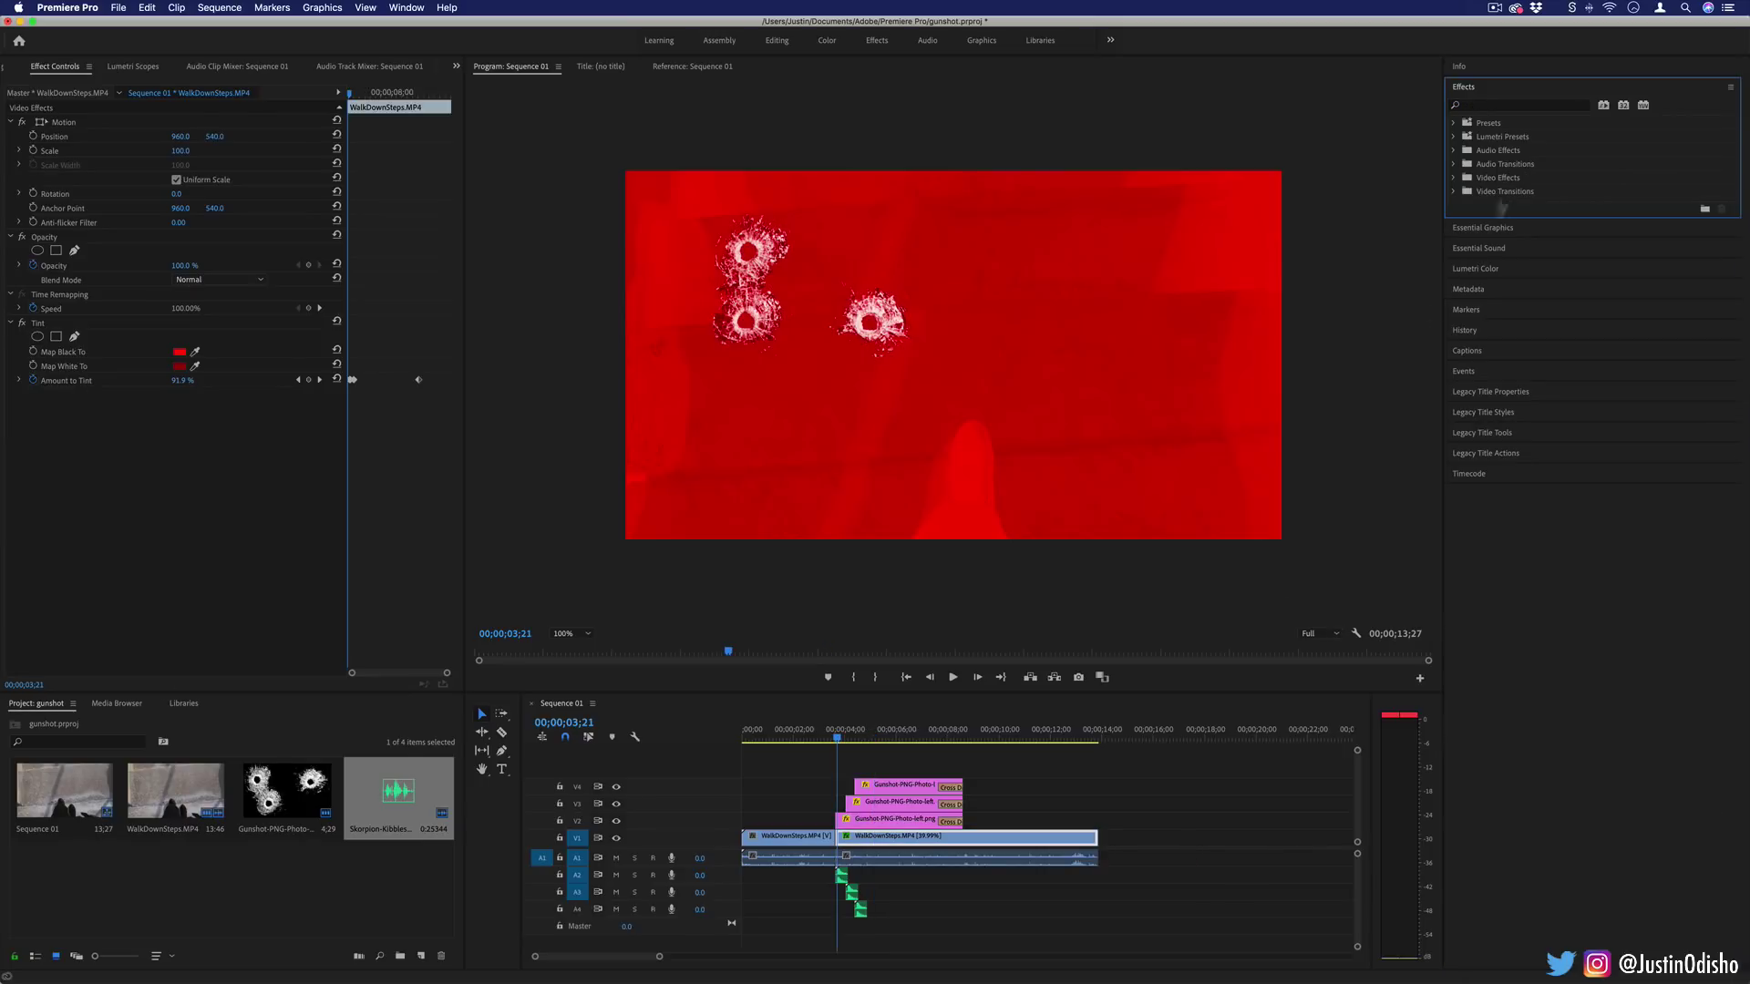
# - Apply Directional Blur to the WalkDownSteps clip and return to its start
pyautogui.click(1494, 107)
pyautogui.write('directional')
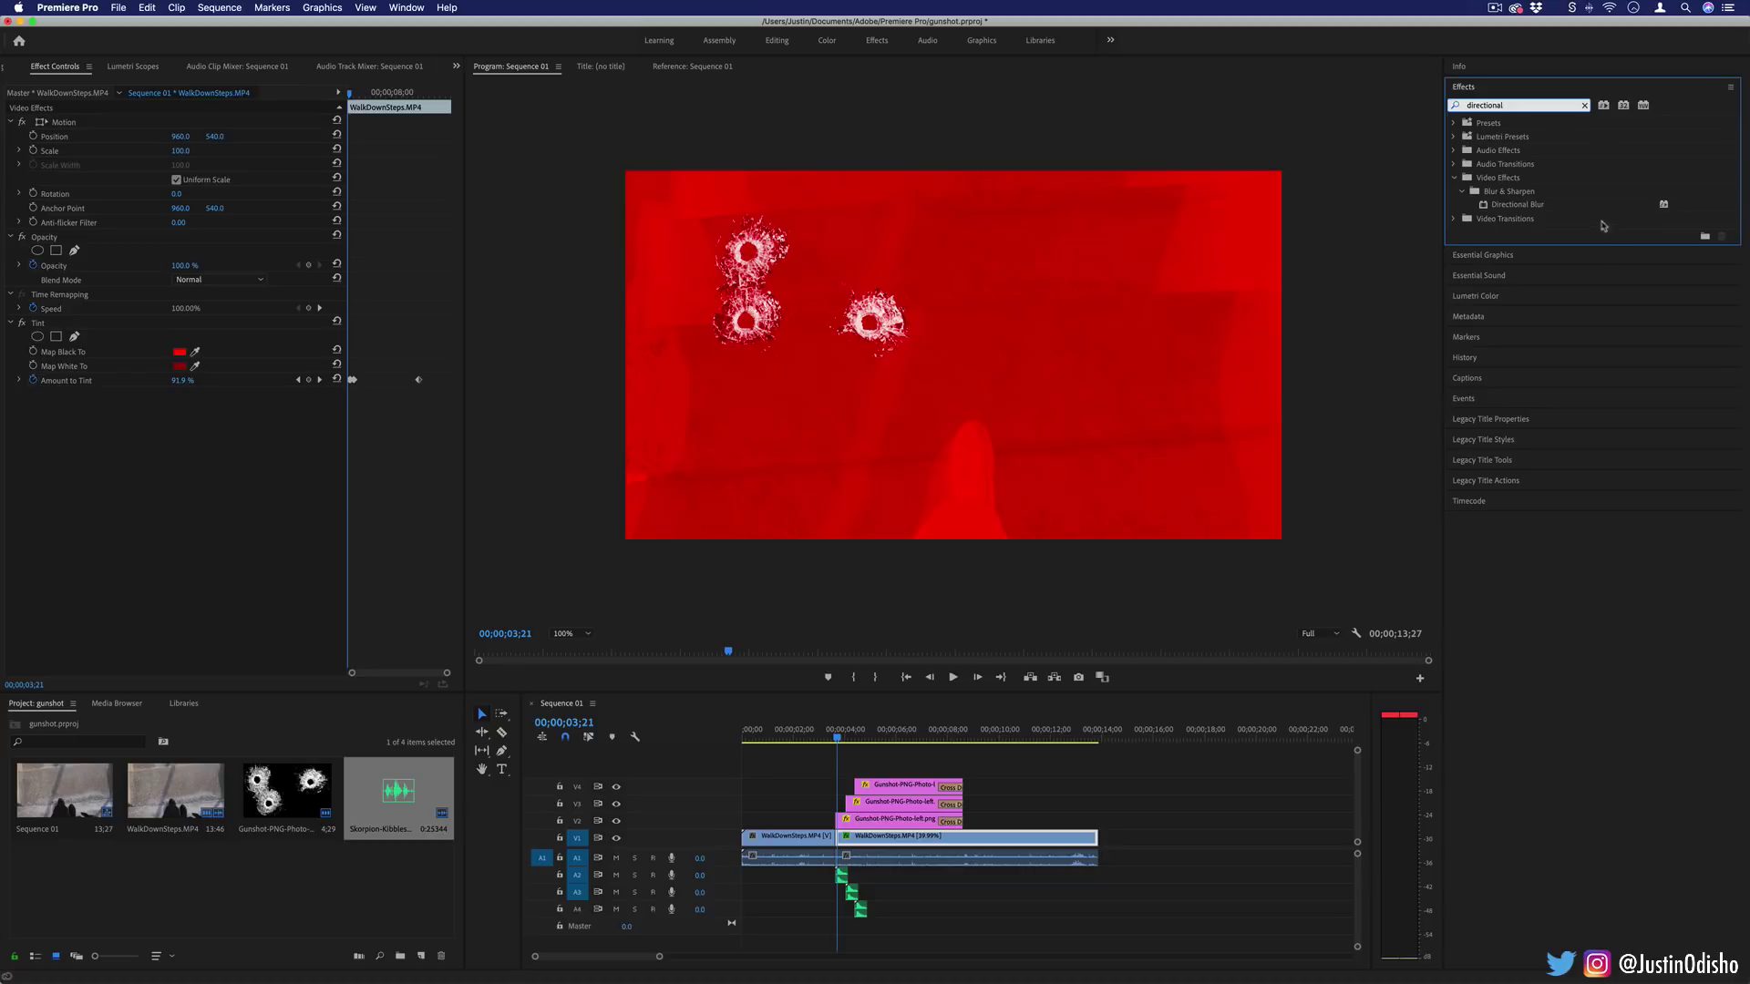
pyautogui.moveTo(1528, 210); pyautogui.dragTo(887, 844)
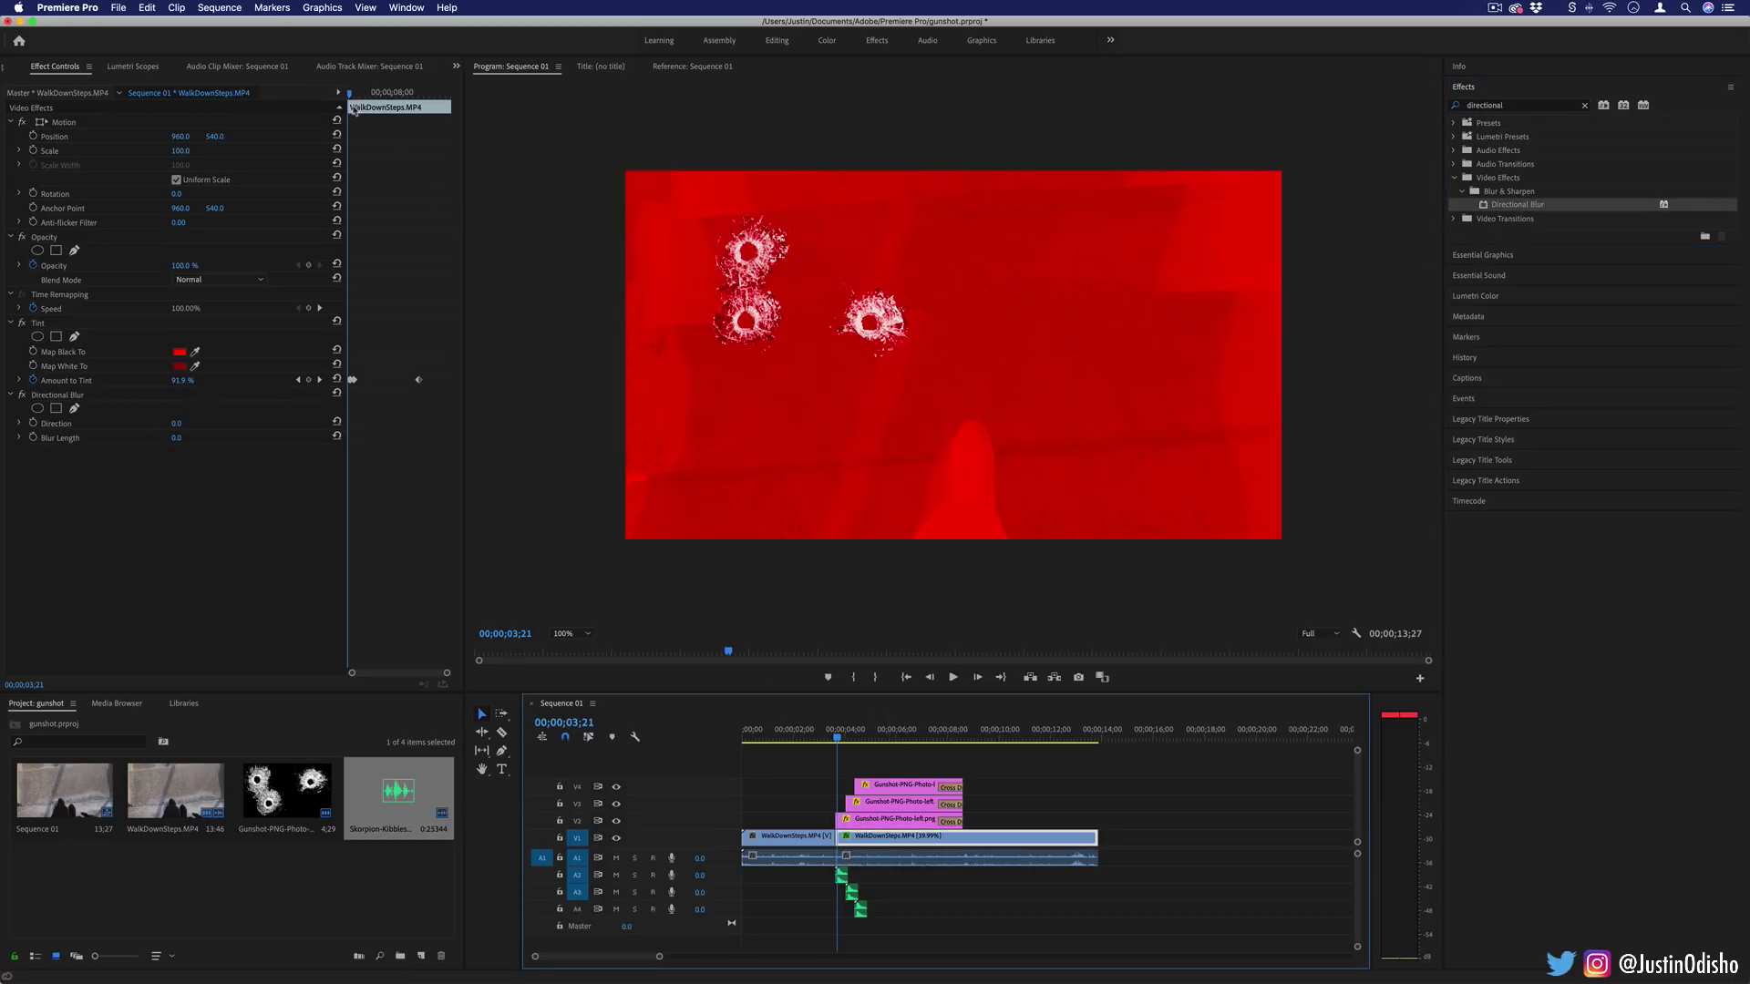
pyautogui.click(325, 98)
pyautogui.press('Up')
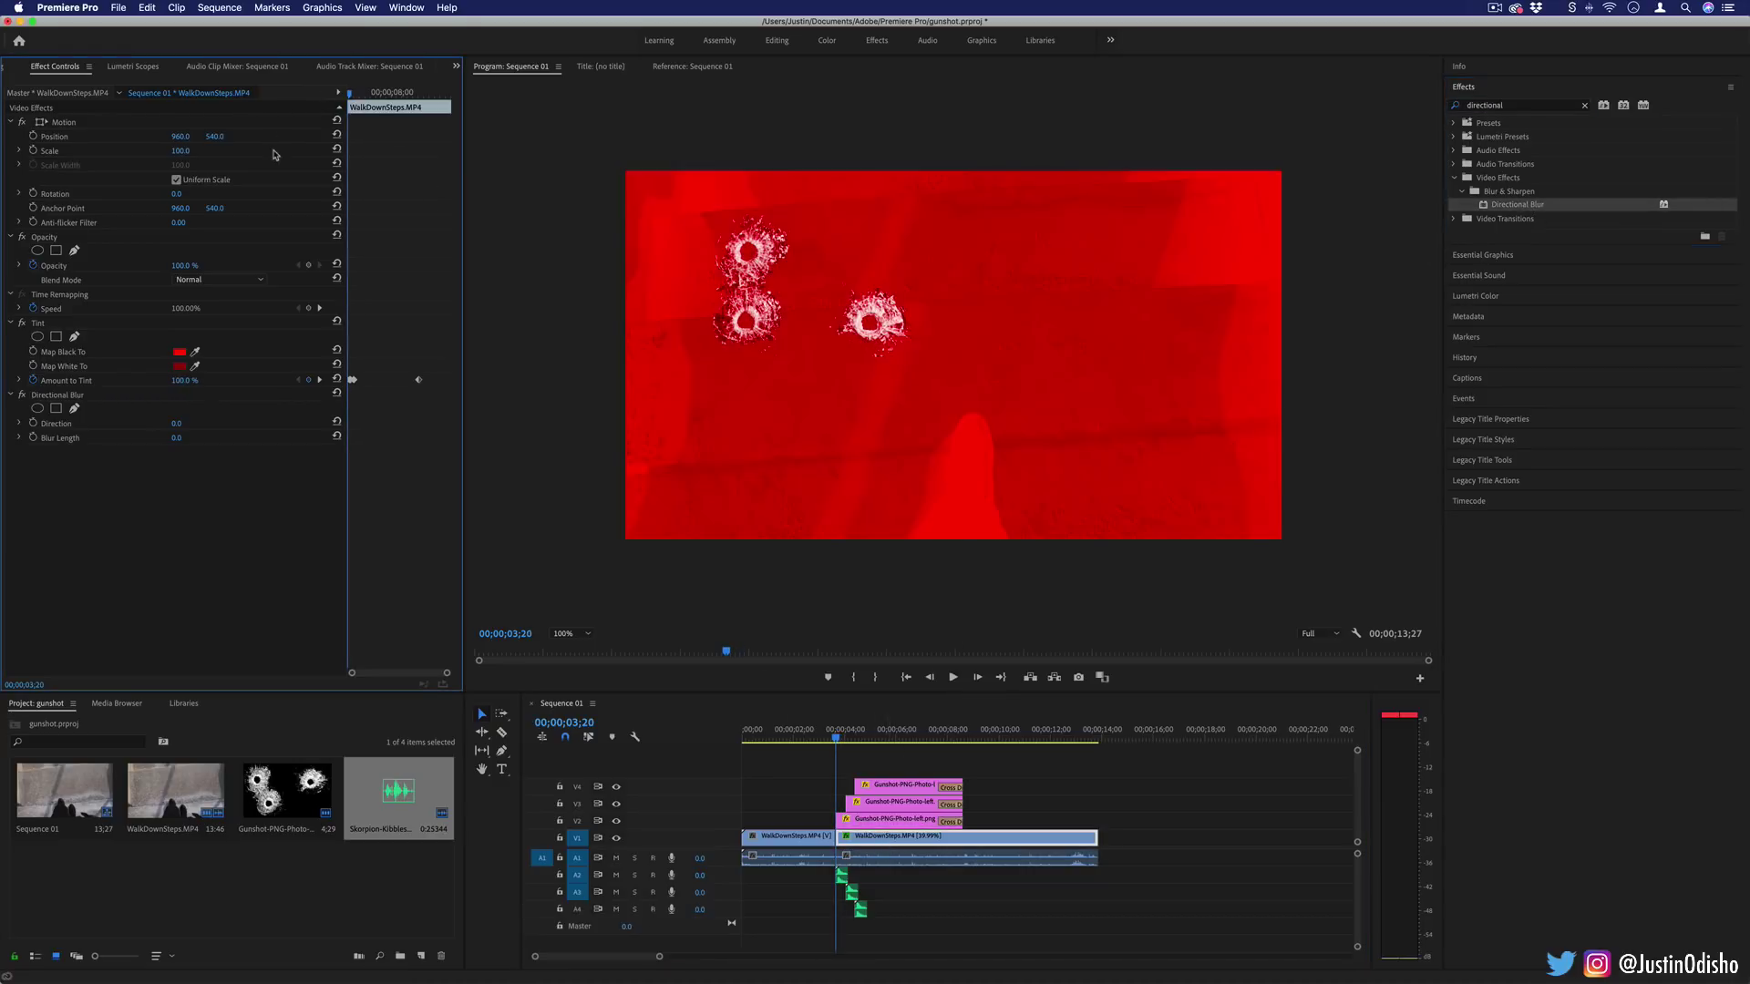
# - Keyframe the blur Direction from 28° at 09;00, spinning through several turns
pyautogui.click(34, 424)
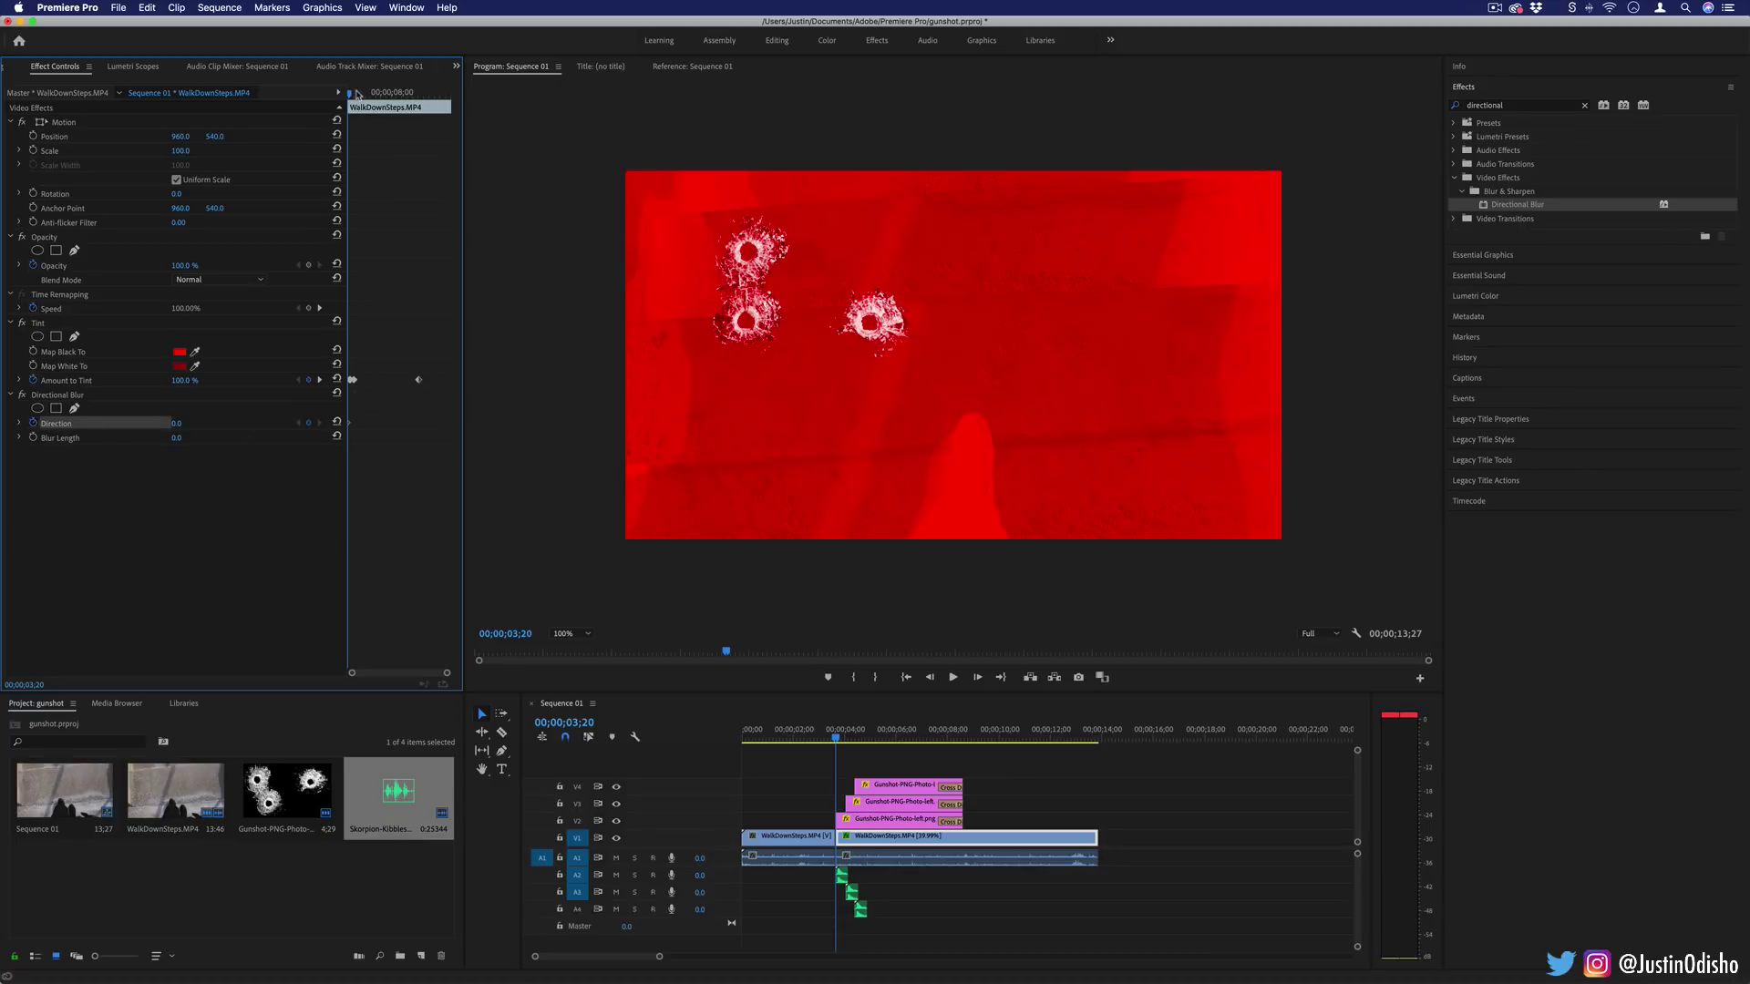
pyautogui.moveTo(357, 95); pyautogui.dragTo(402, 94)
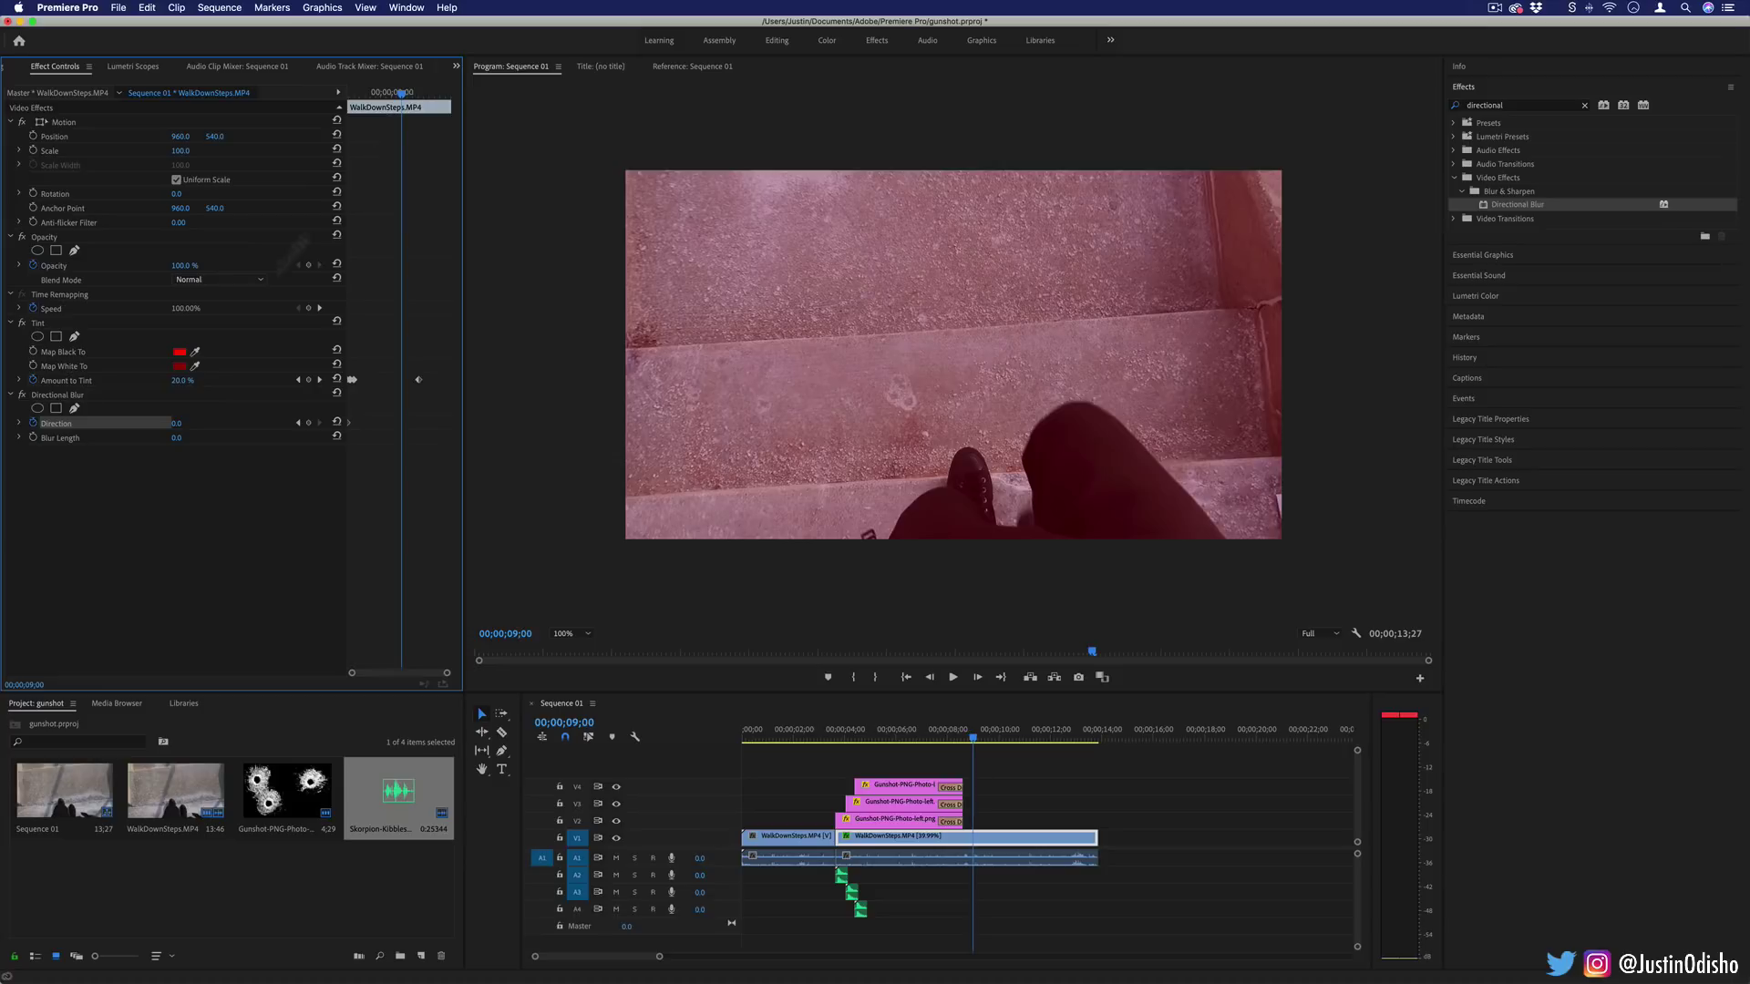
pyautogui.moveTo(176, 423); pyautogui.dragTo(189, 423)
pyautogui.moveTo(402, 426); pyautogui.dragTo(468, 432)
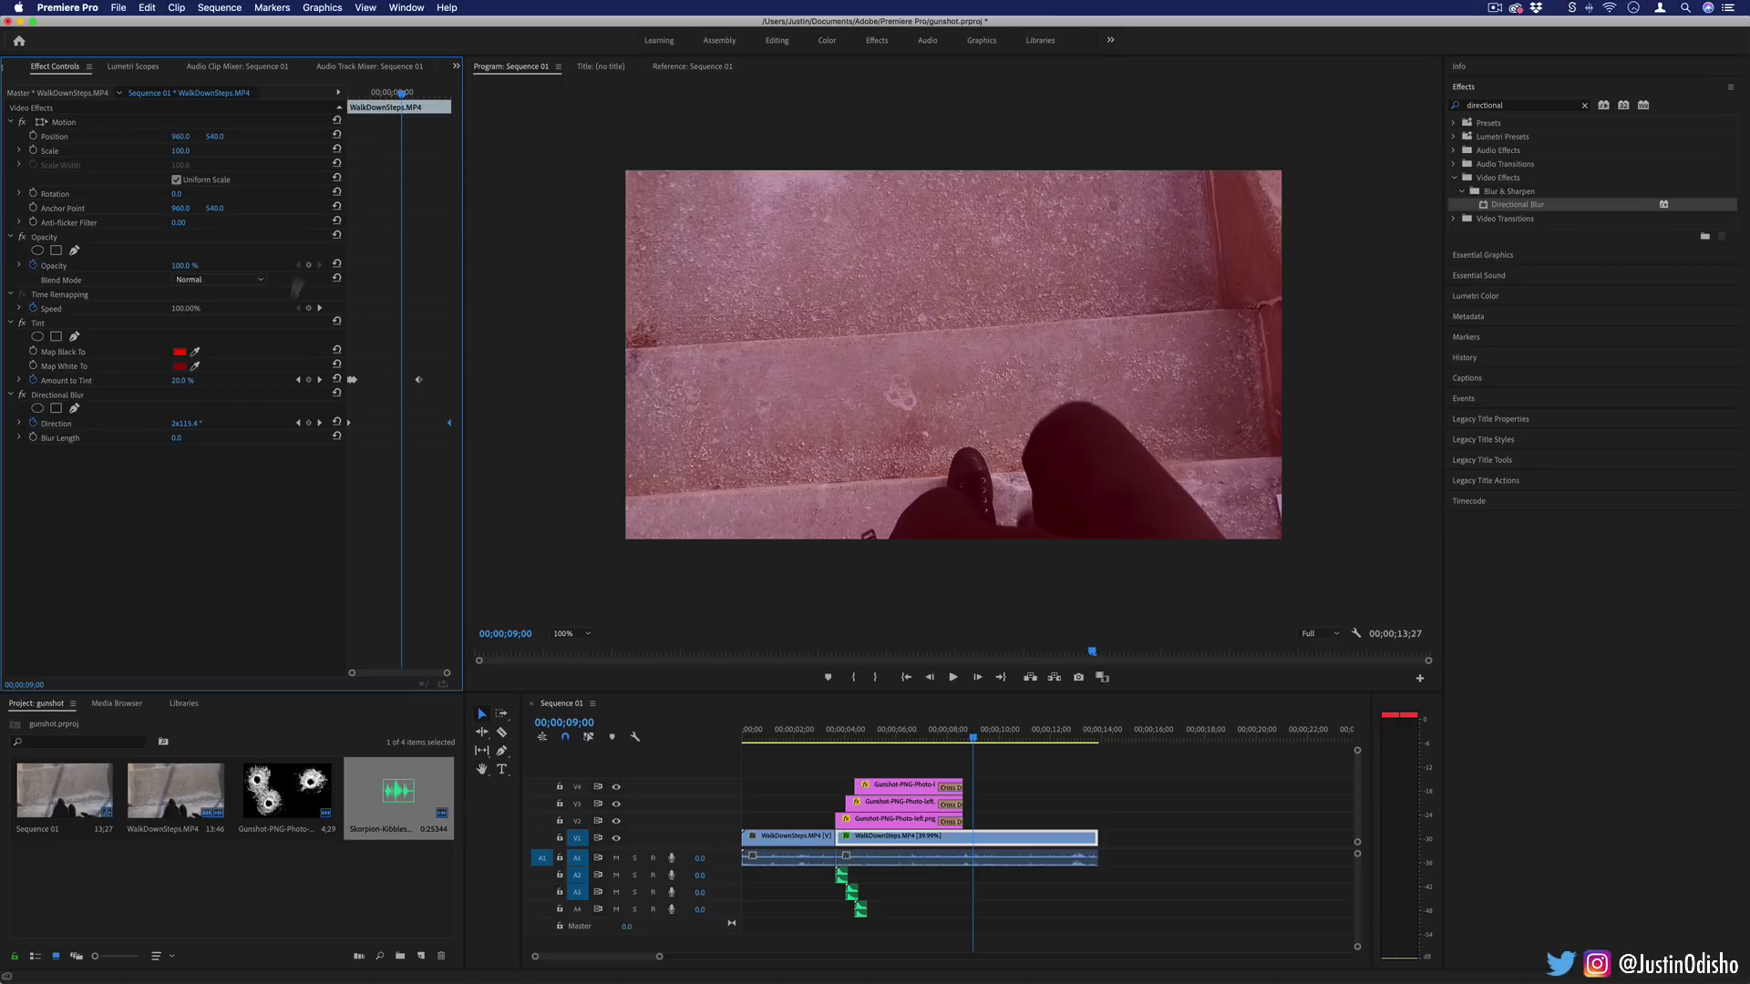
# - Keyframe Blur Length at 74 at the clip start, dropping to 0 a few frames later
pyautogui.press('Up')
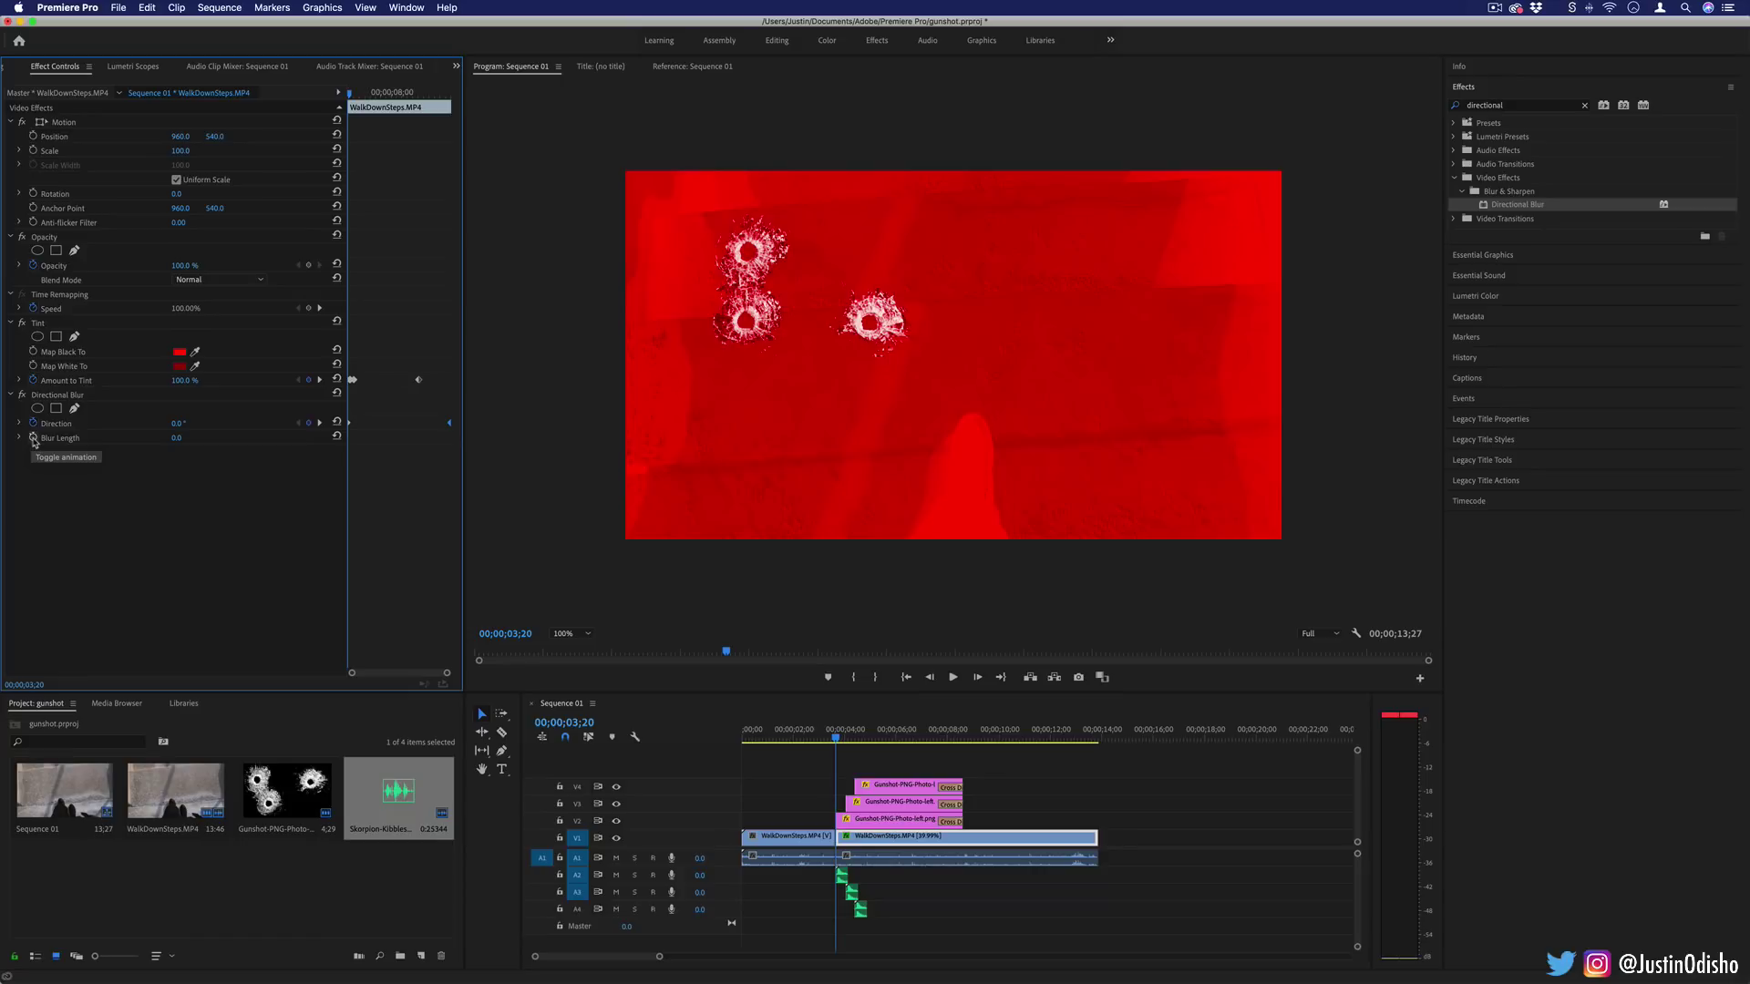
pyautogui.click(34, 438)
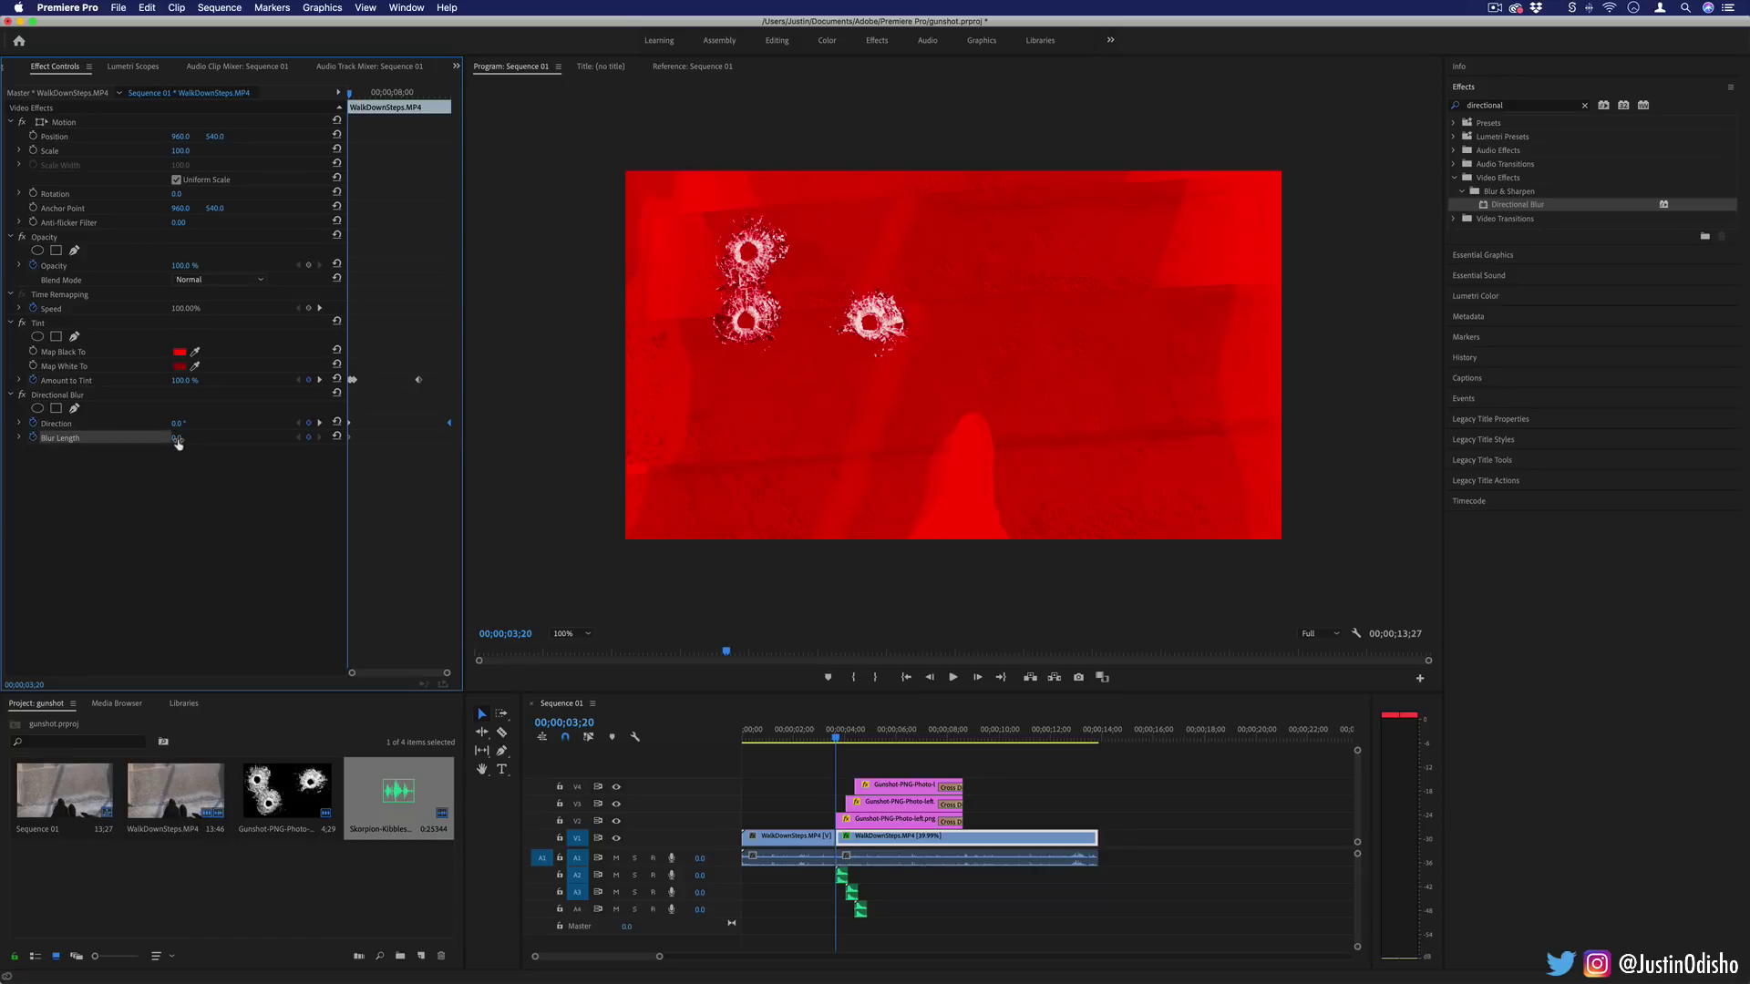
pyautogui.moveTo(177, 438); pyautogui.dragTo(245, 438)
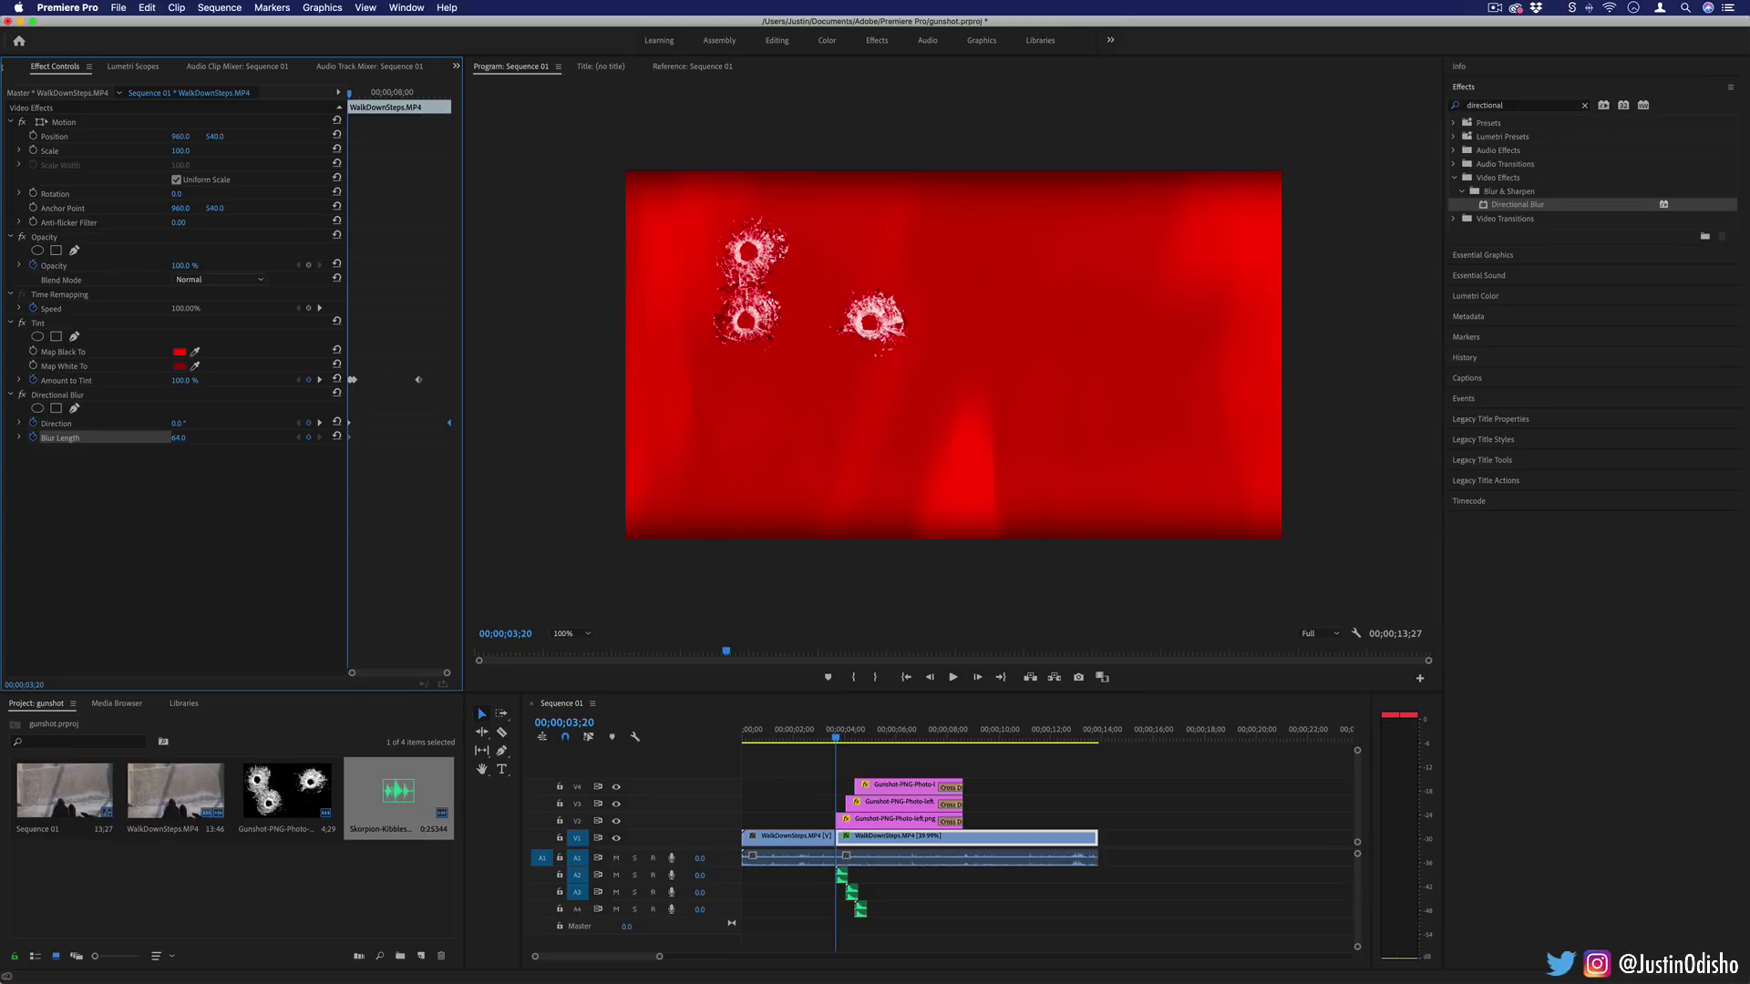
pyautogui.press('Right')
pyautogui.press('Right')
pyautogui.press('Right')
pyautogui.press('Right')
pyautogui.press('Right')
pyautogui.press('Right')
pyautogui.press('Right')
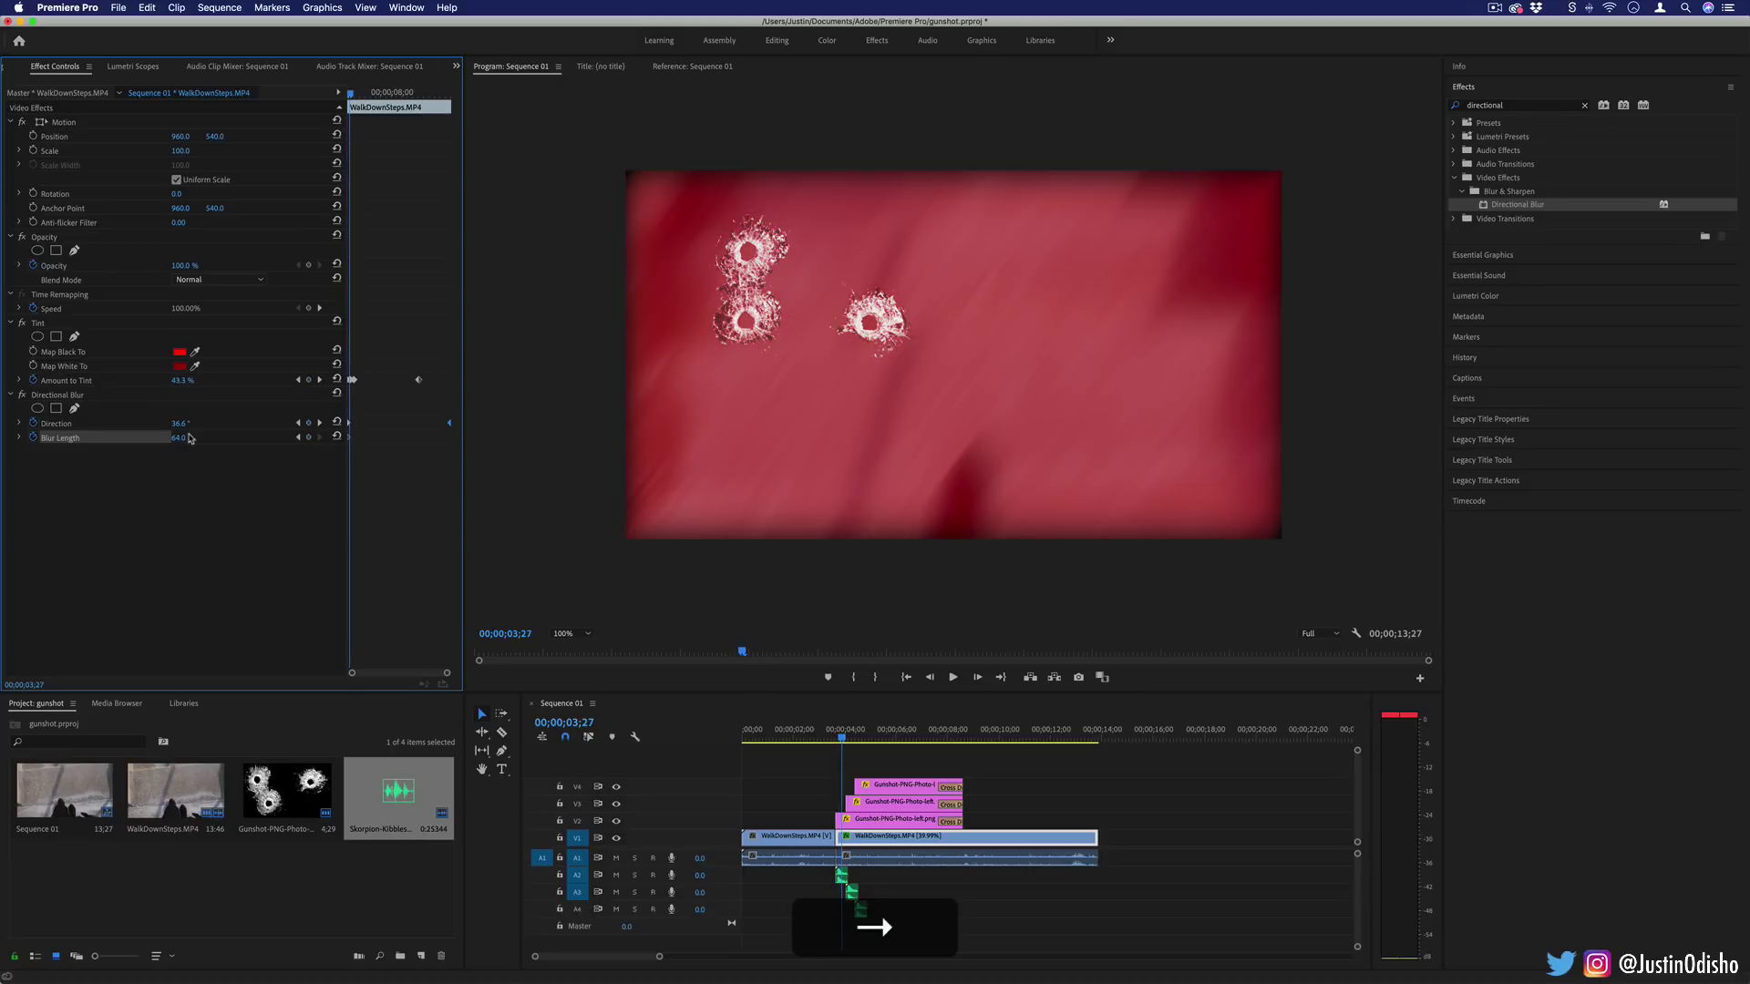
pyautogui.moveTo(179, 438); pyautogui.dragTo(136, 439)
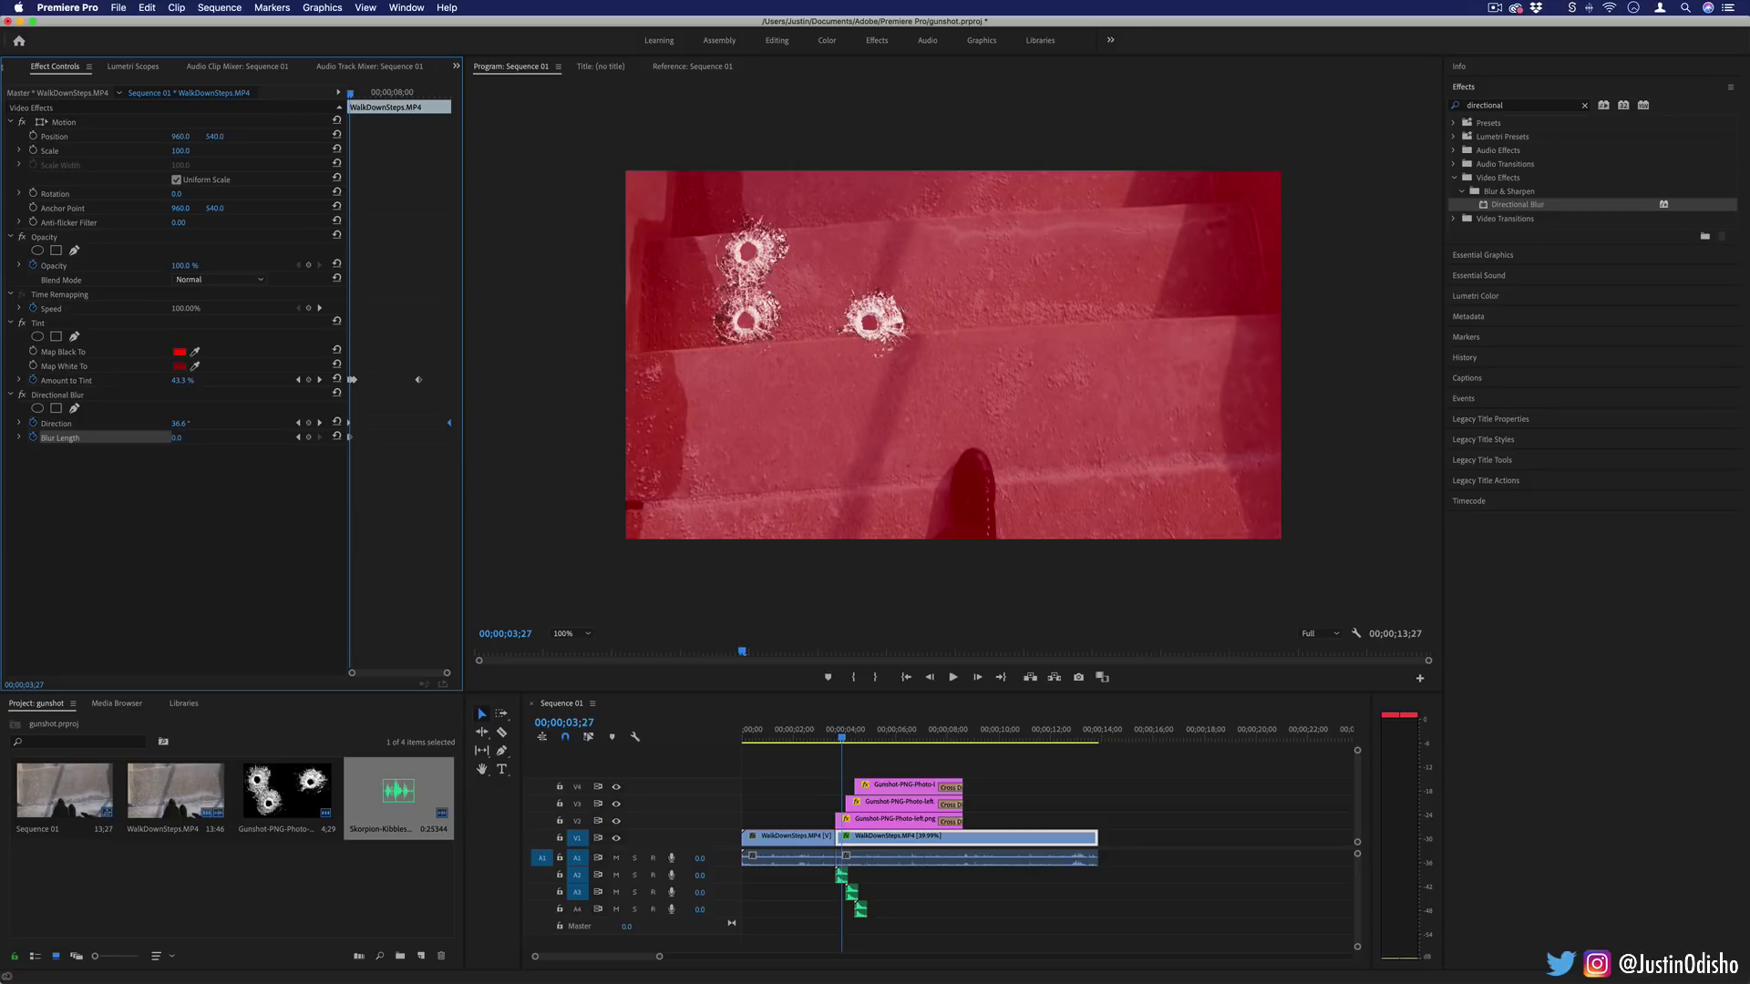
# - Add further frame-by-frame Blur Length keyframes at 43 and 25
pyautogui.press('Right')
pyautogui.press('Right')
pyautogui.press('Right')
pyautogui.press('Right')
pyautogui.press('Right')
pyautogui.press('Right')
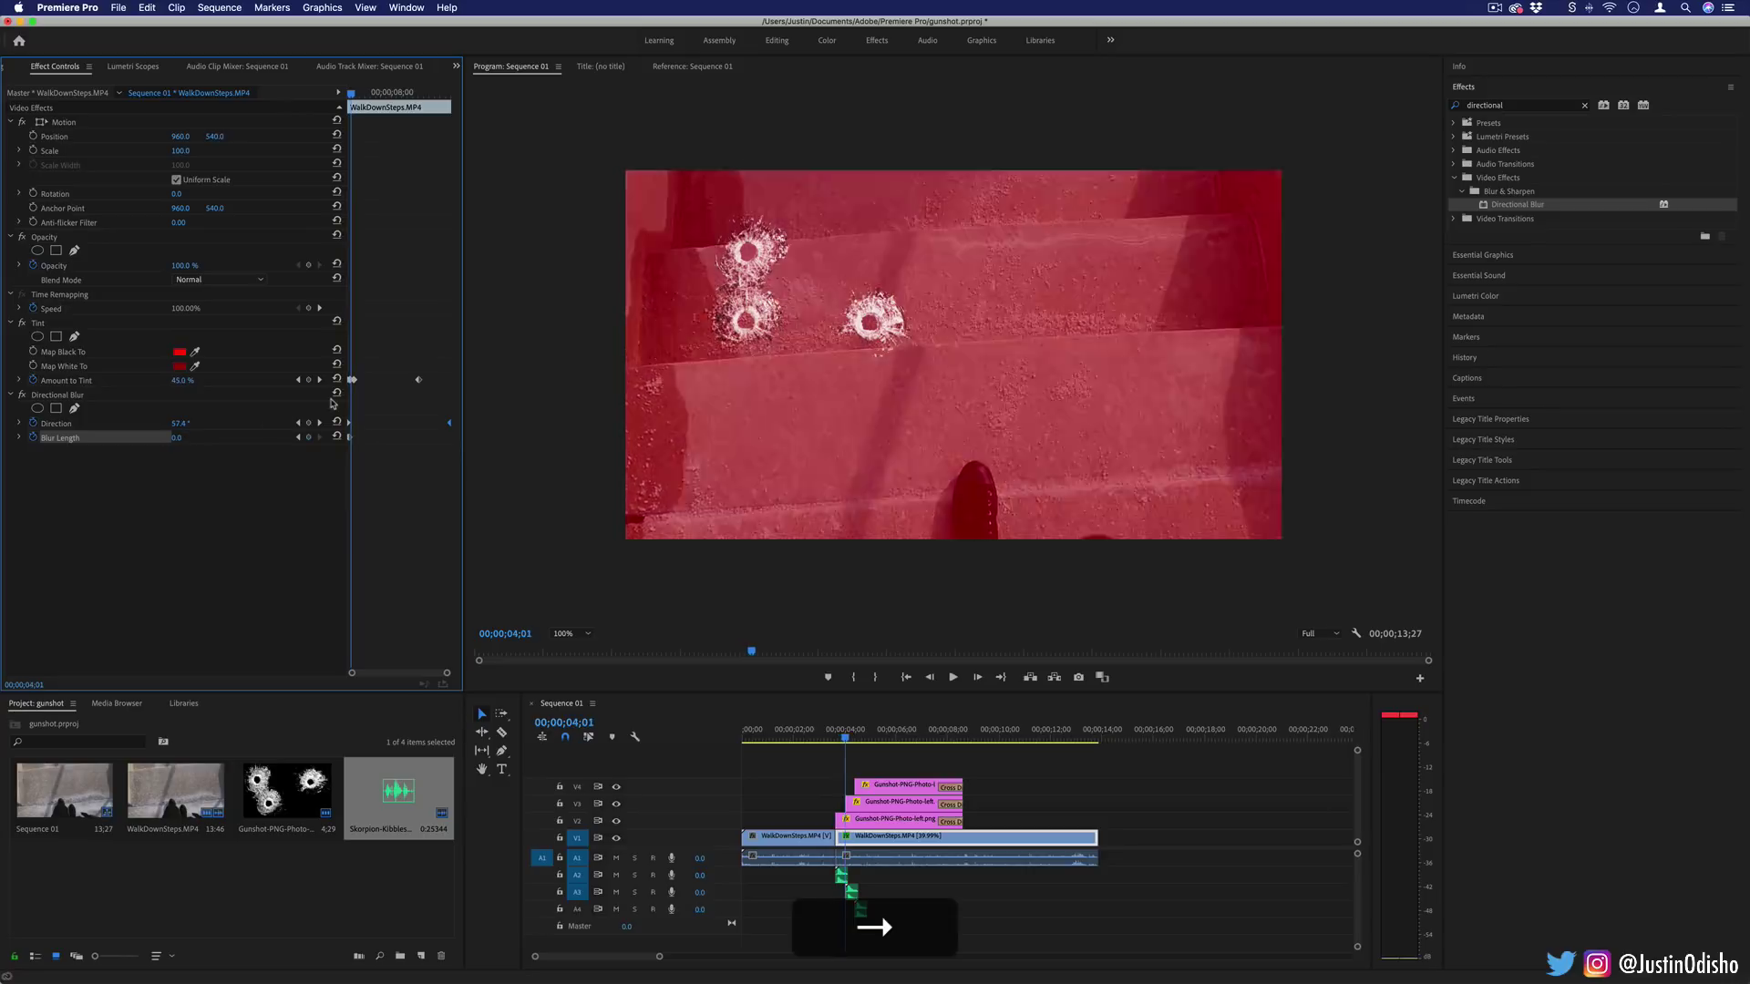
pyautogui.press('Left')
pyautogui.press('Left')
pyautogui.press('Left')
pyautogui.press('Right')
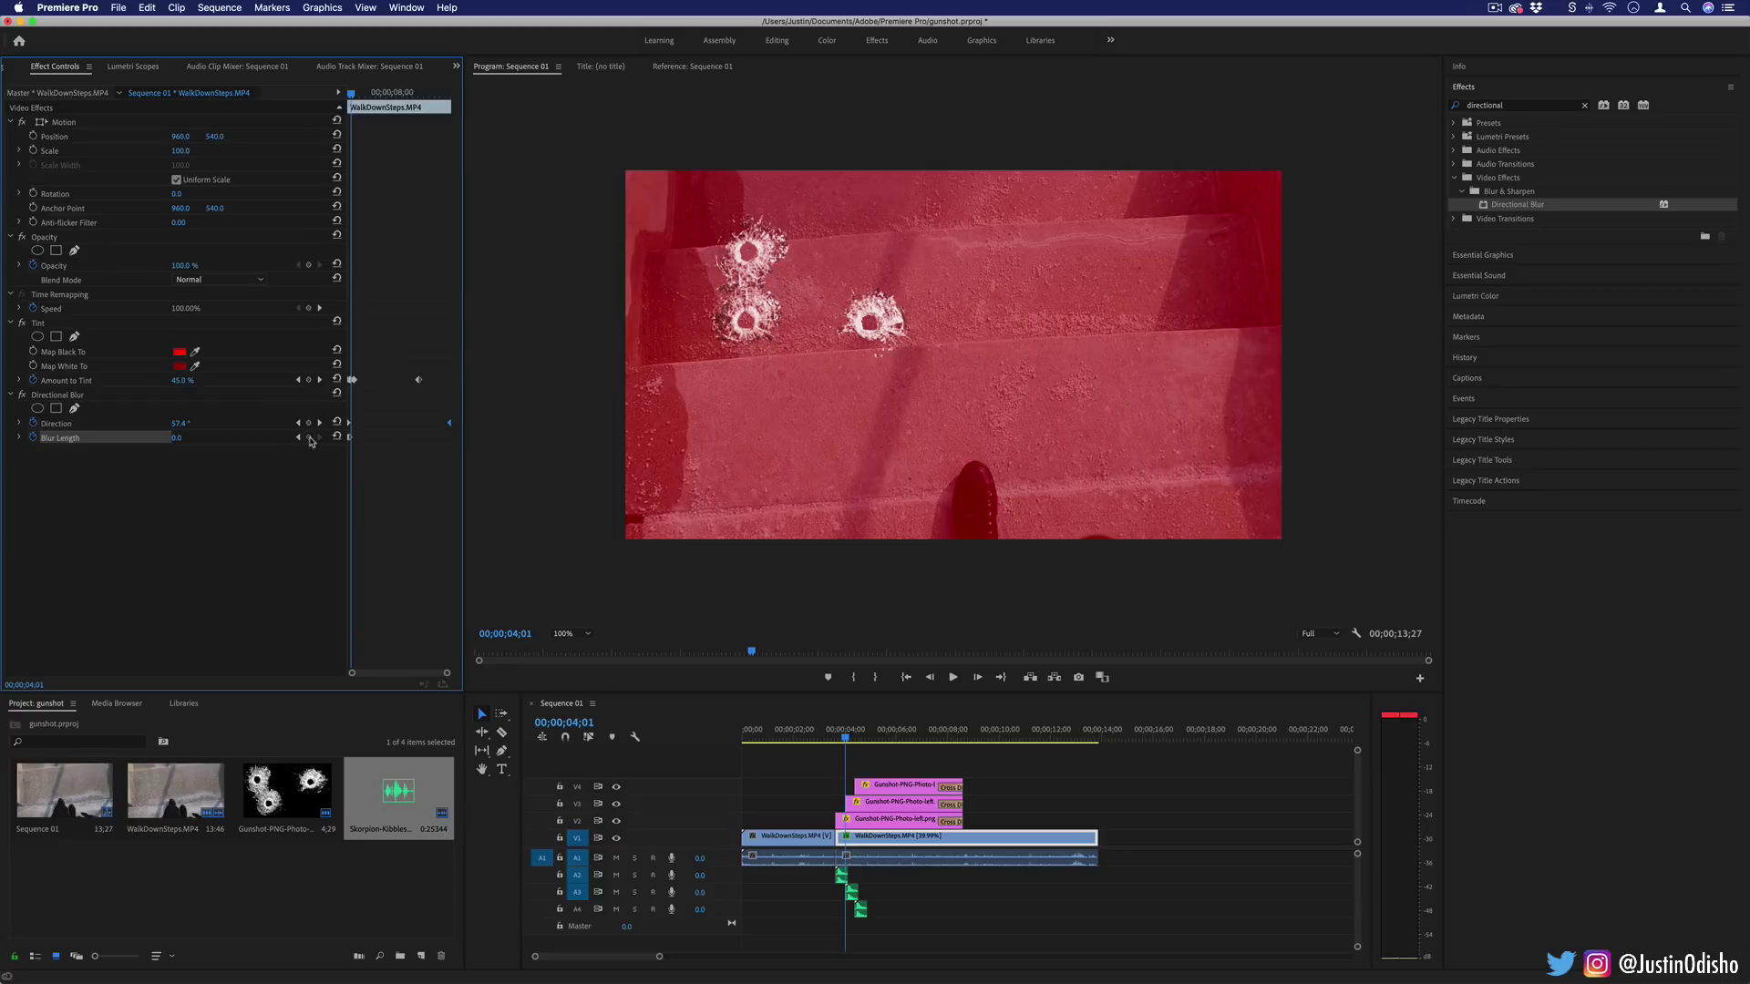
pyautogui.press('Right')
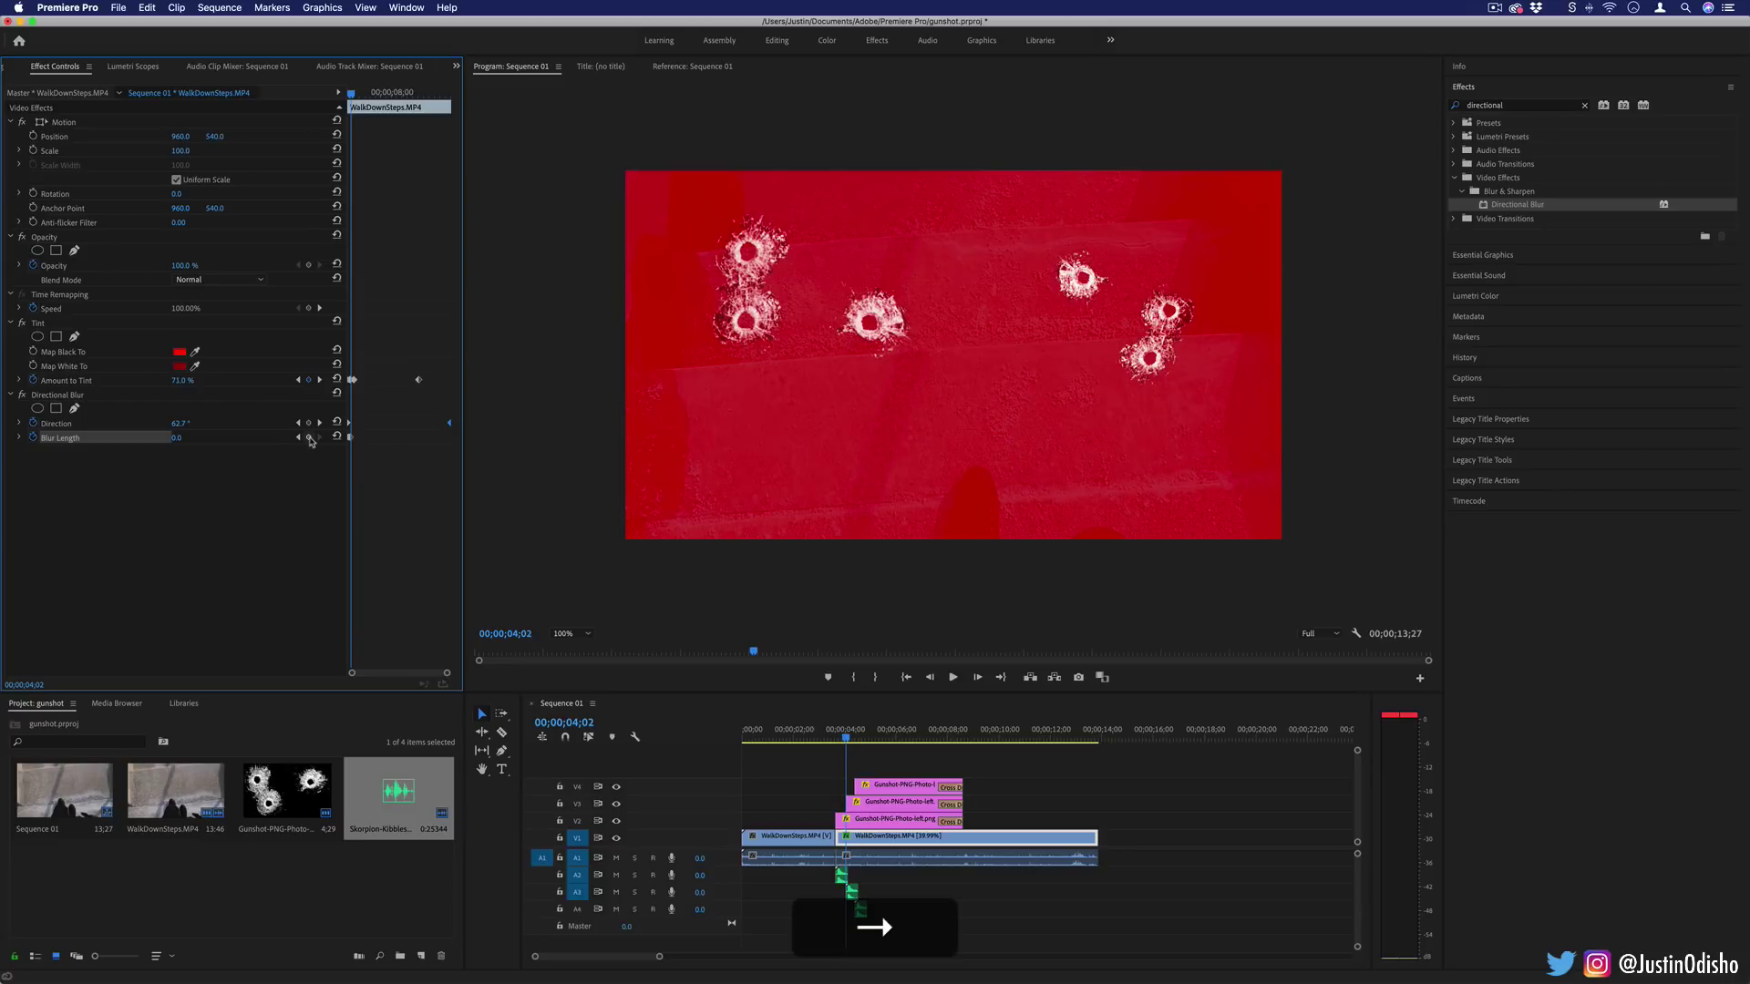
pyautogui.click(182, 439)
pyautogui.write('43')
pyautogui.press('Return')
pyautogui.moveTo(177, 438); pyautogui.dragTo(161, 439)
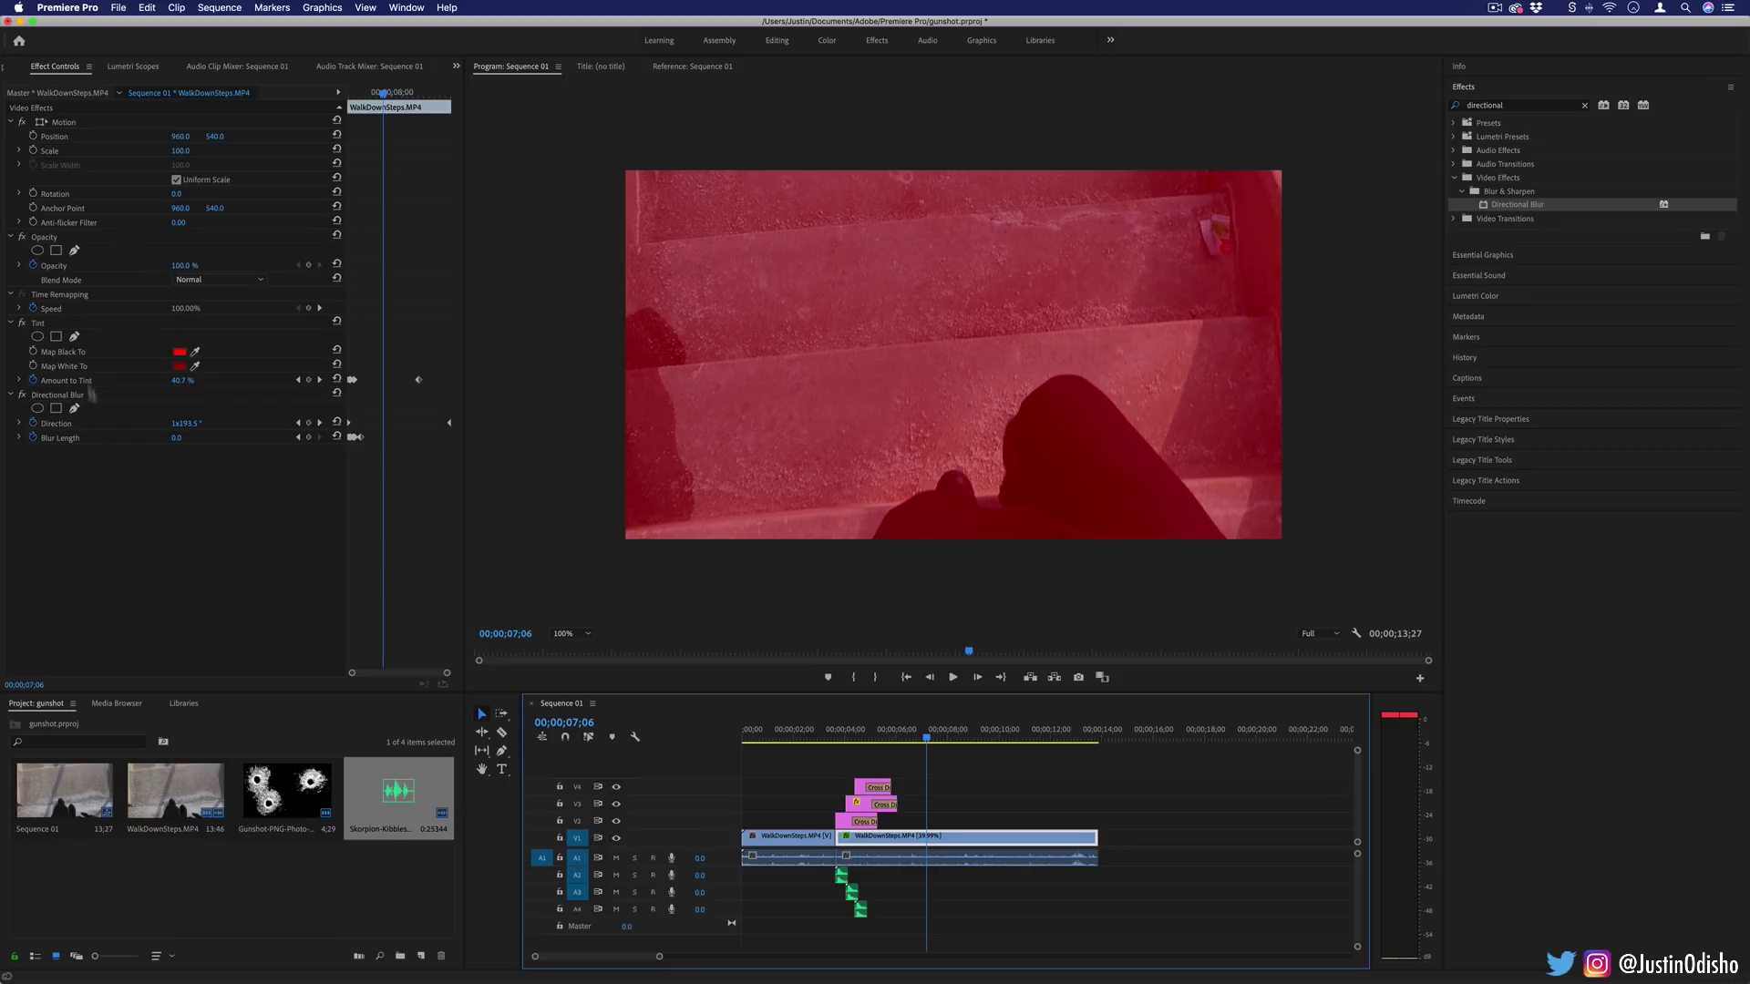
# - Duplicate the Tint effect on the clip, dismissing the warning message
pyautogui.click(39, 325)
pyautogui.press('super+c')
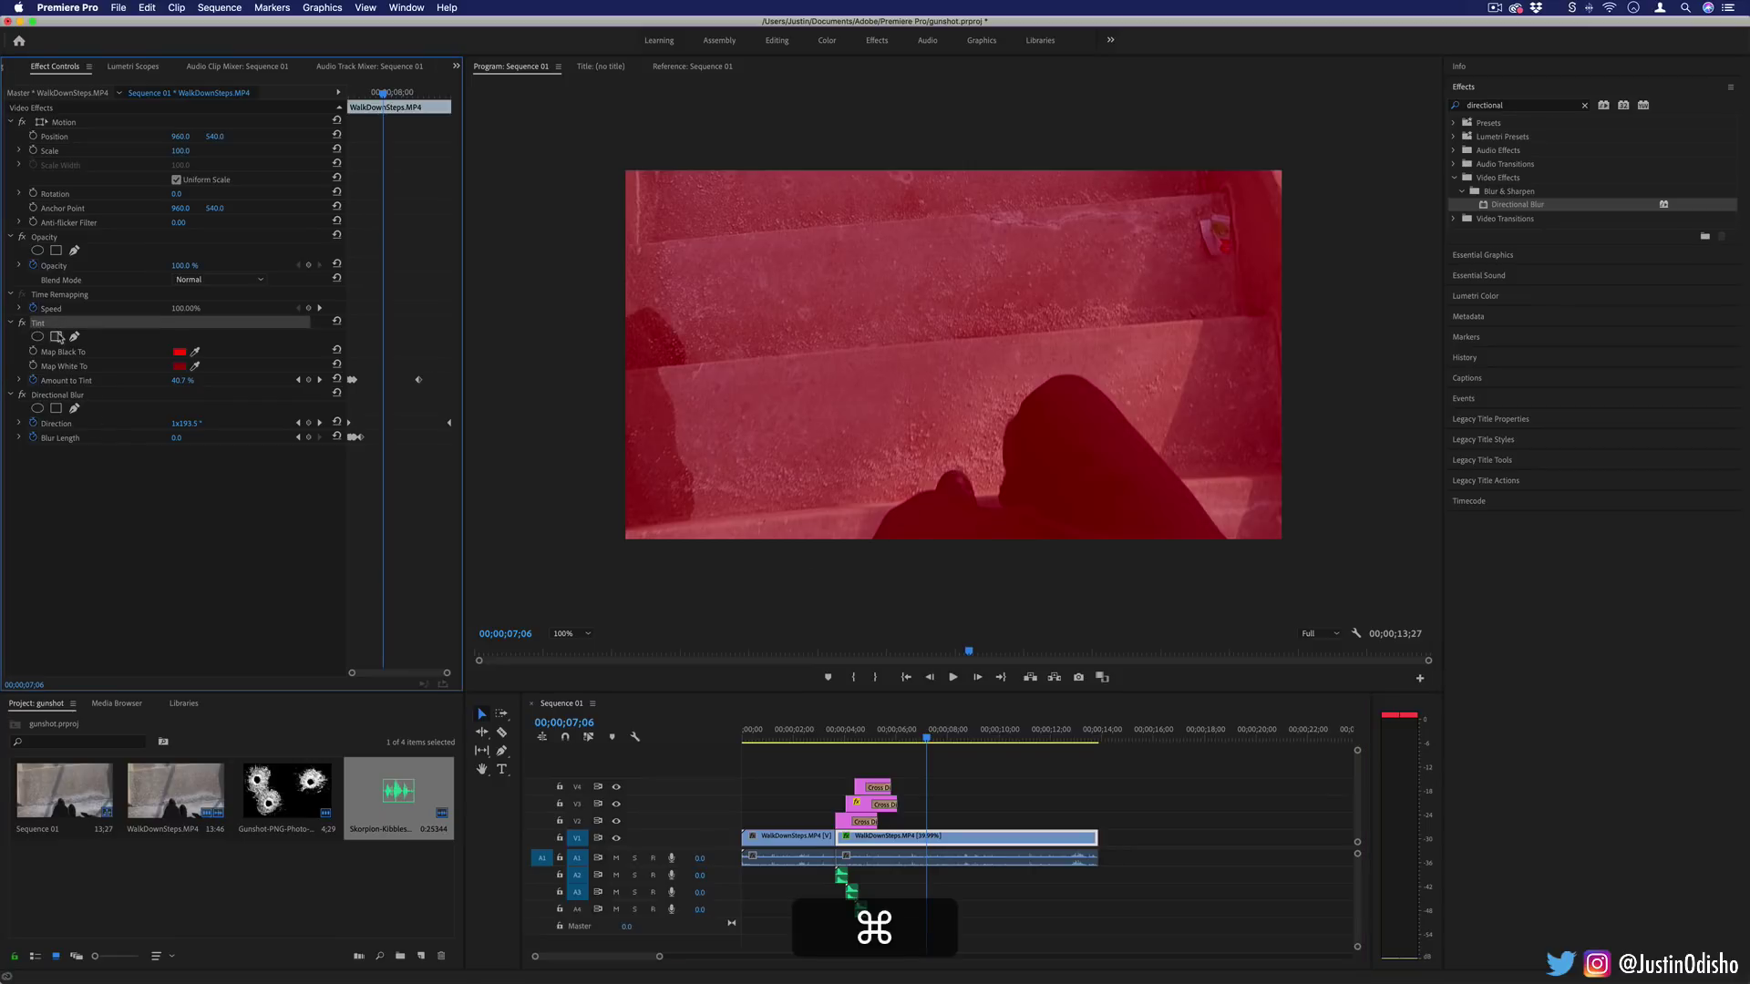
pyautogui.press('super+v')
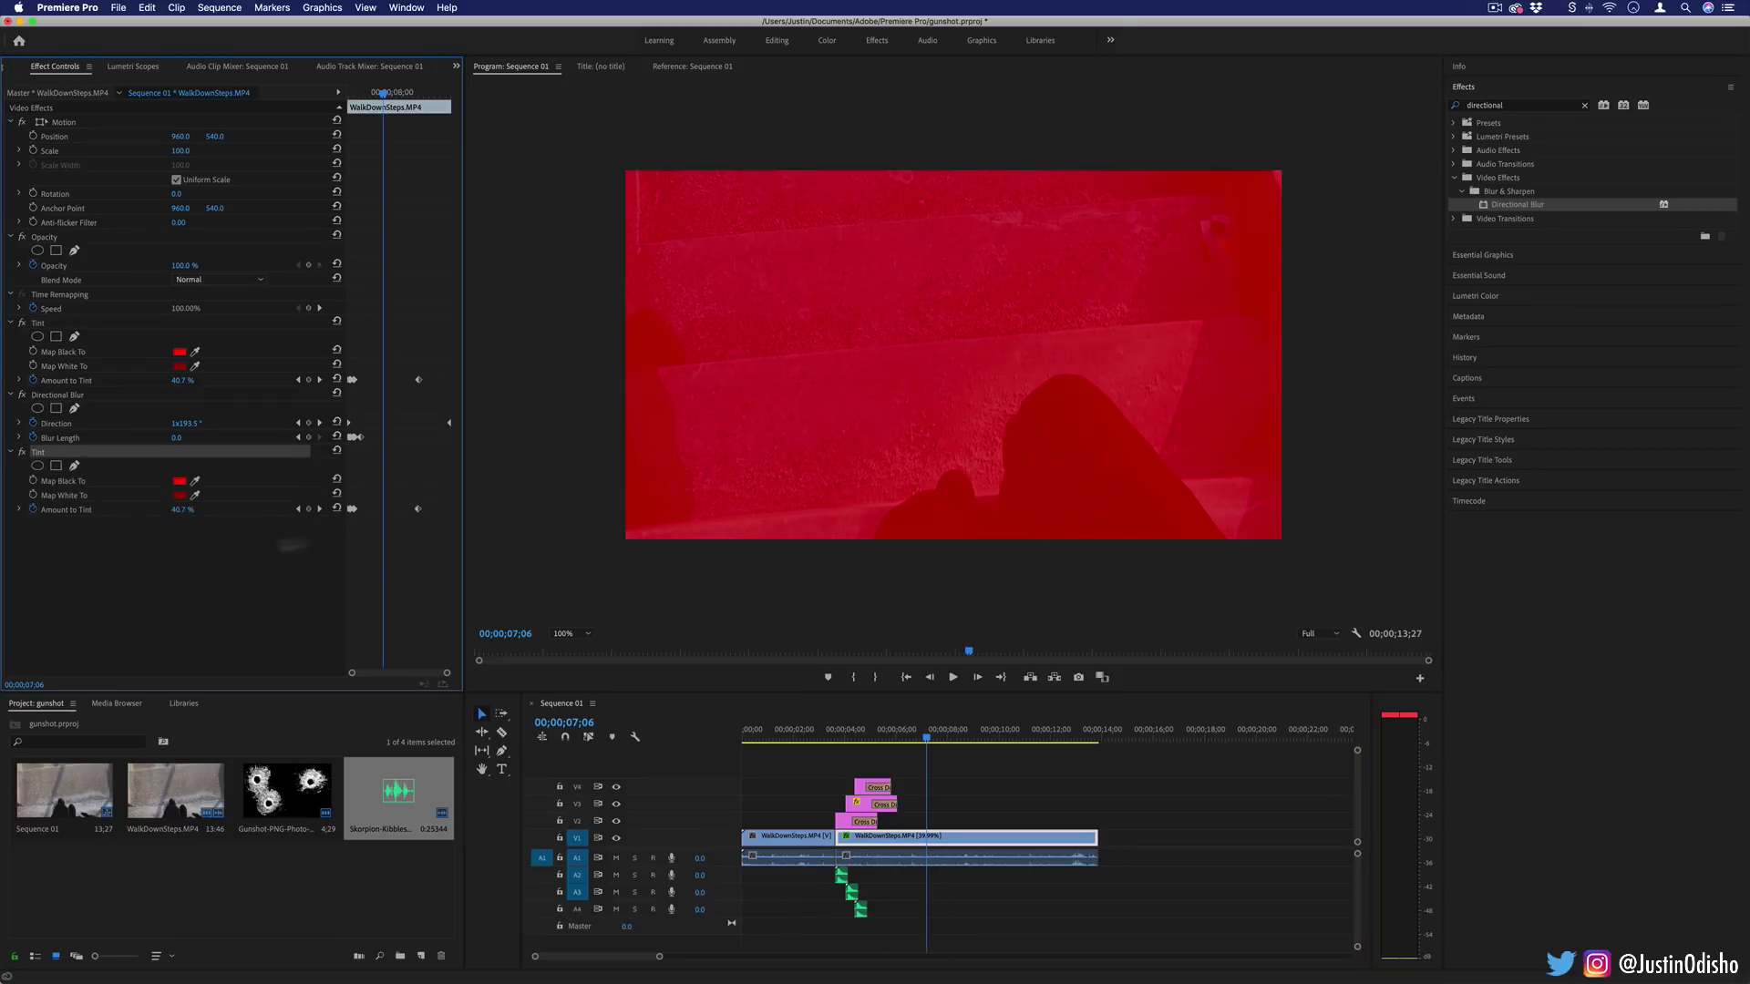
pyautogui.click(38, 512)
pyautogui.press('Return')
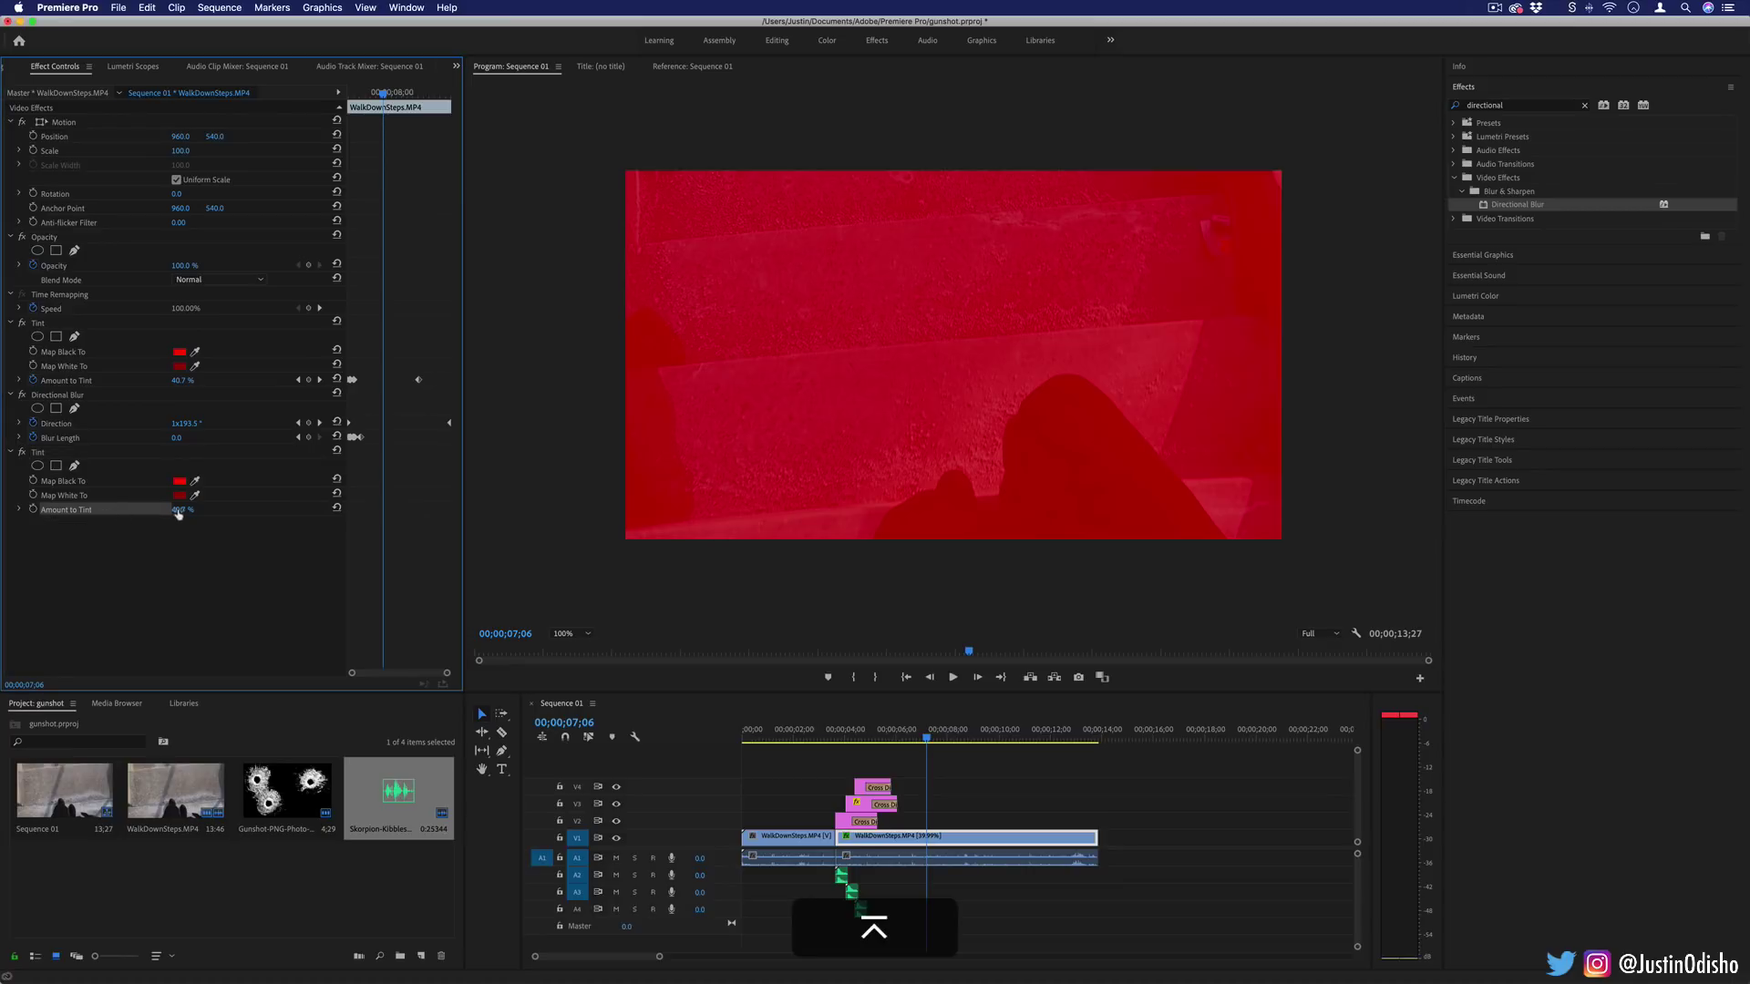
# - Set the second Tint's Map Black To black and Map White To white
pyautogui.click(180, 480)
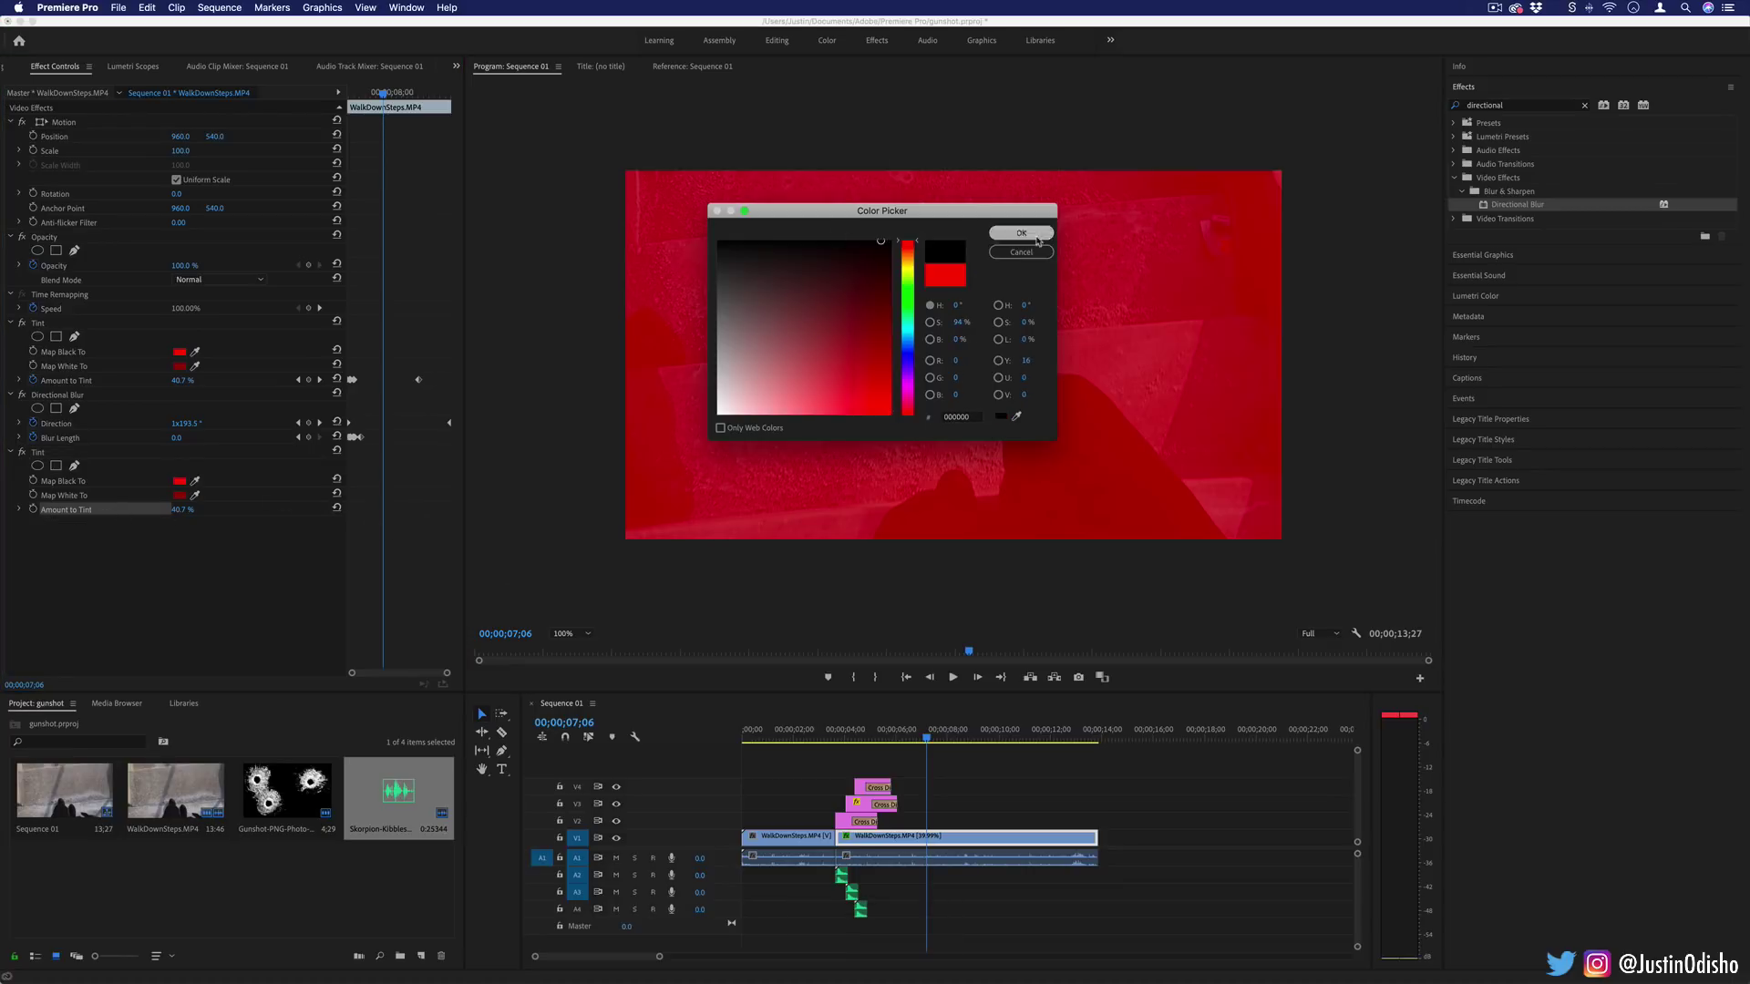
pyautogui.click(1037, 238)
pyautogui.click(180, 496)
pyautogui.moveTo(809, 351); pyautogui.dragTo(643, 517)
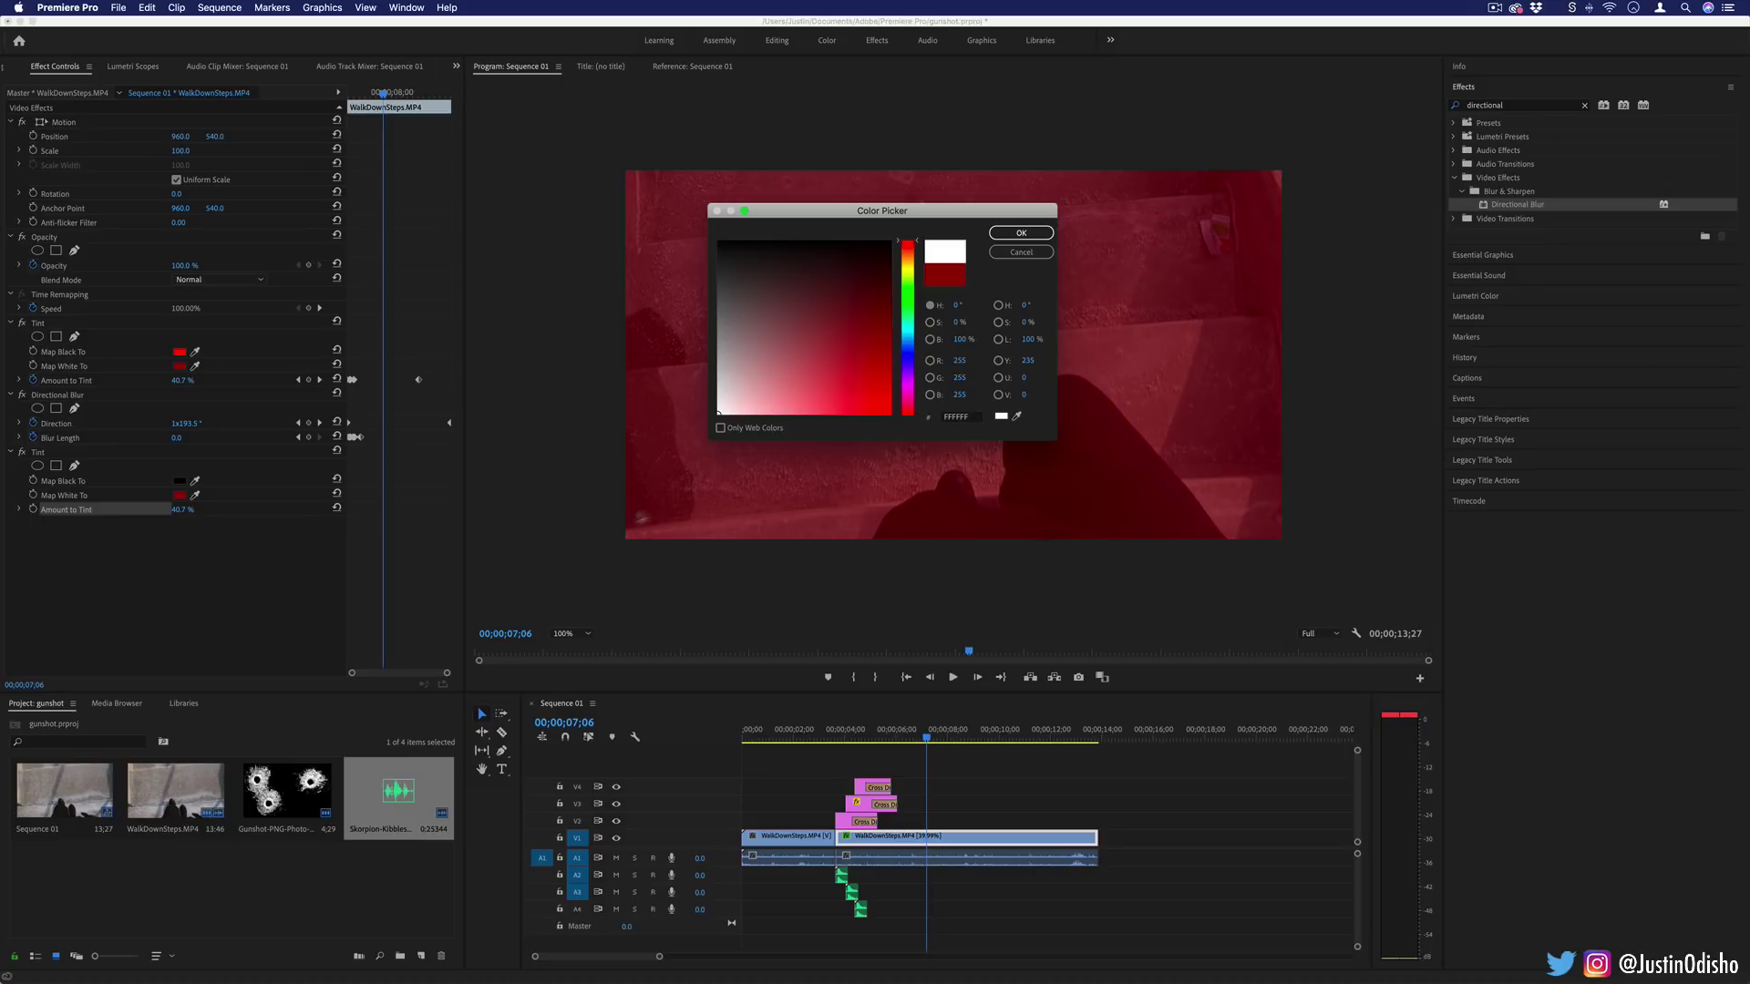
pyautogui.click(1020, 233)
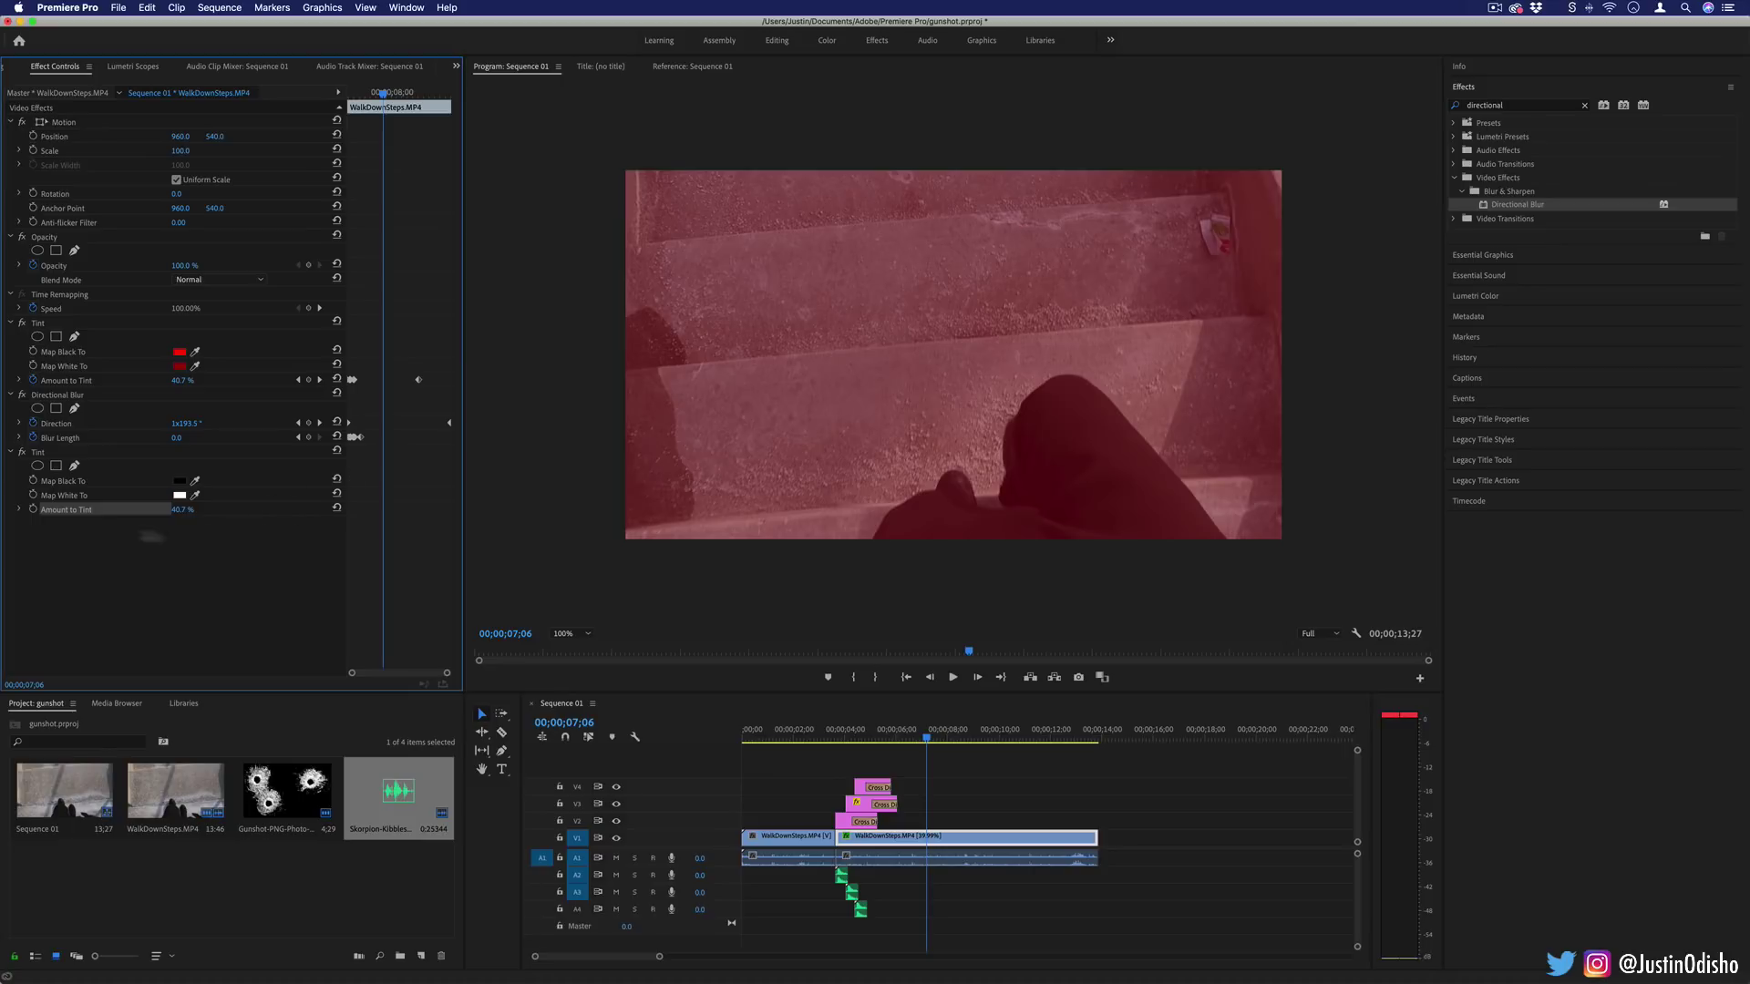
# - Keyframe the second Tint amount from 0% to 44% at 11;12, then preview the fade
pyautogui.click(33, 510)
pyautogui.moveTo(177, 510); pyautogui.dragTo(127, 510)
pyautogui.moveTo(383, 92); pyautogui.dragTo(428, 94)
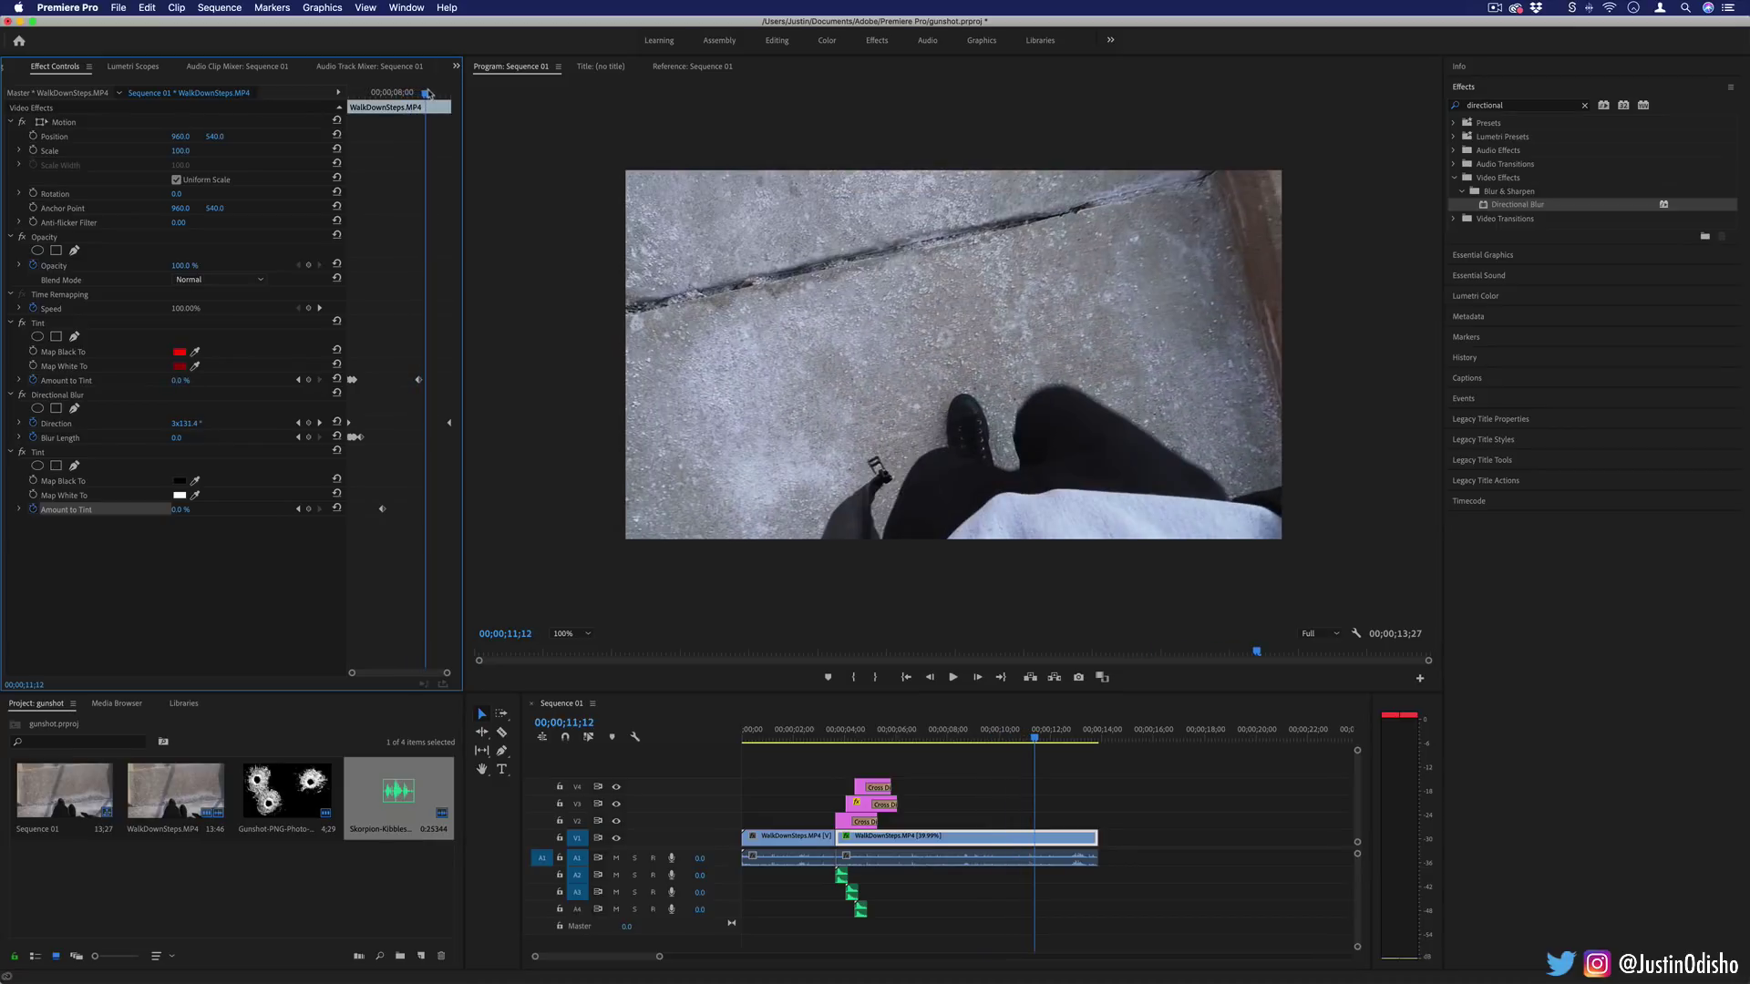
pyautogui.moveTo(181, 509); pyautogui.dragTo(221, 510)
pyautogui.click(375, 92)
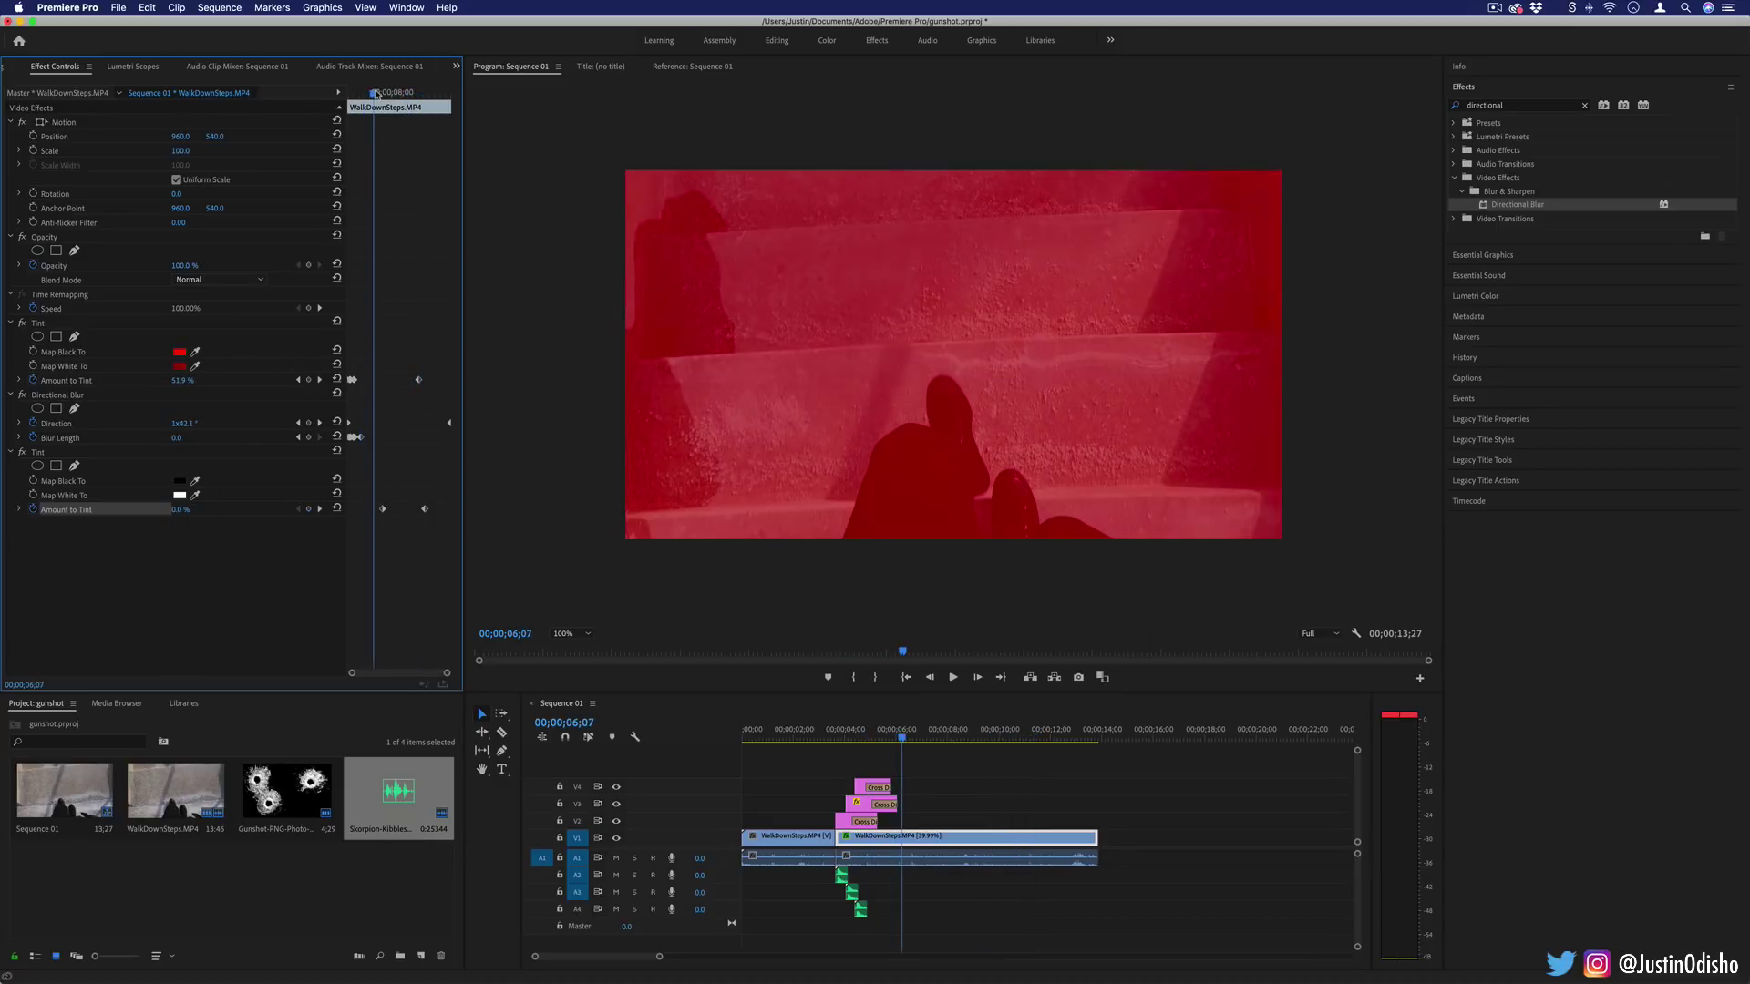
pyautogui.press('space')
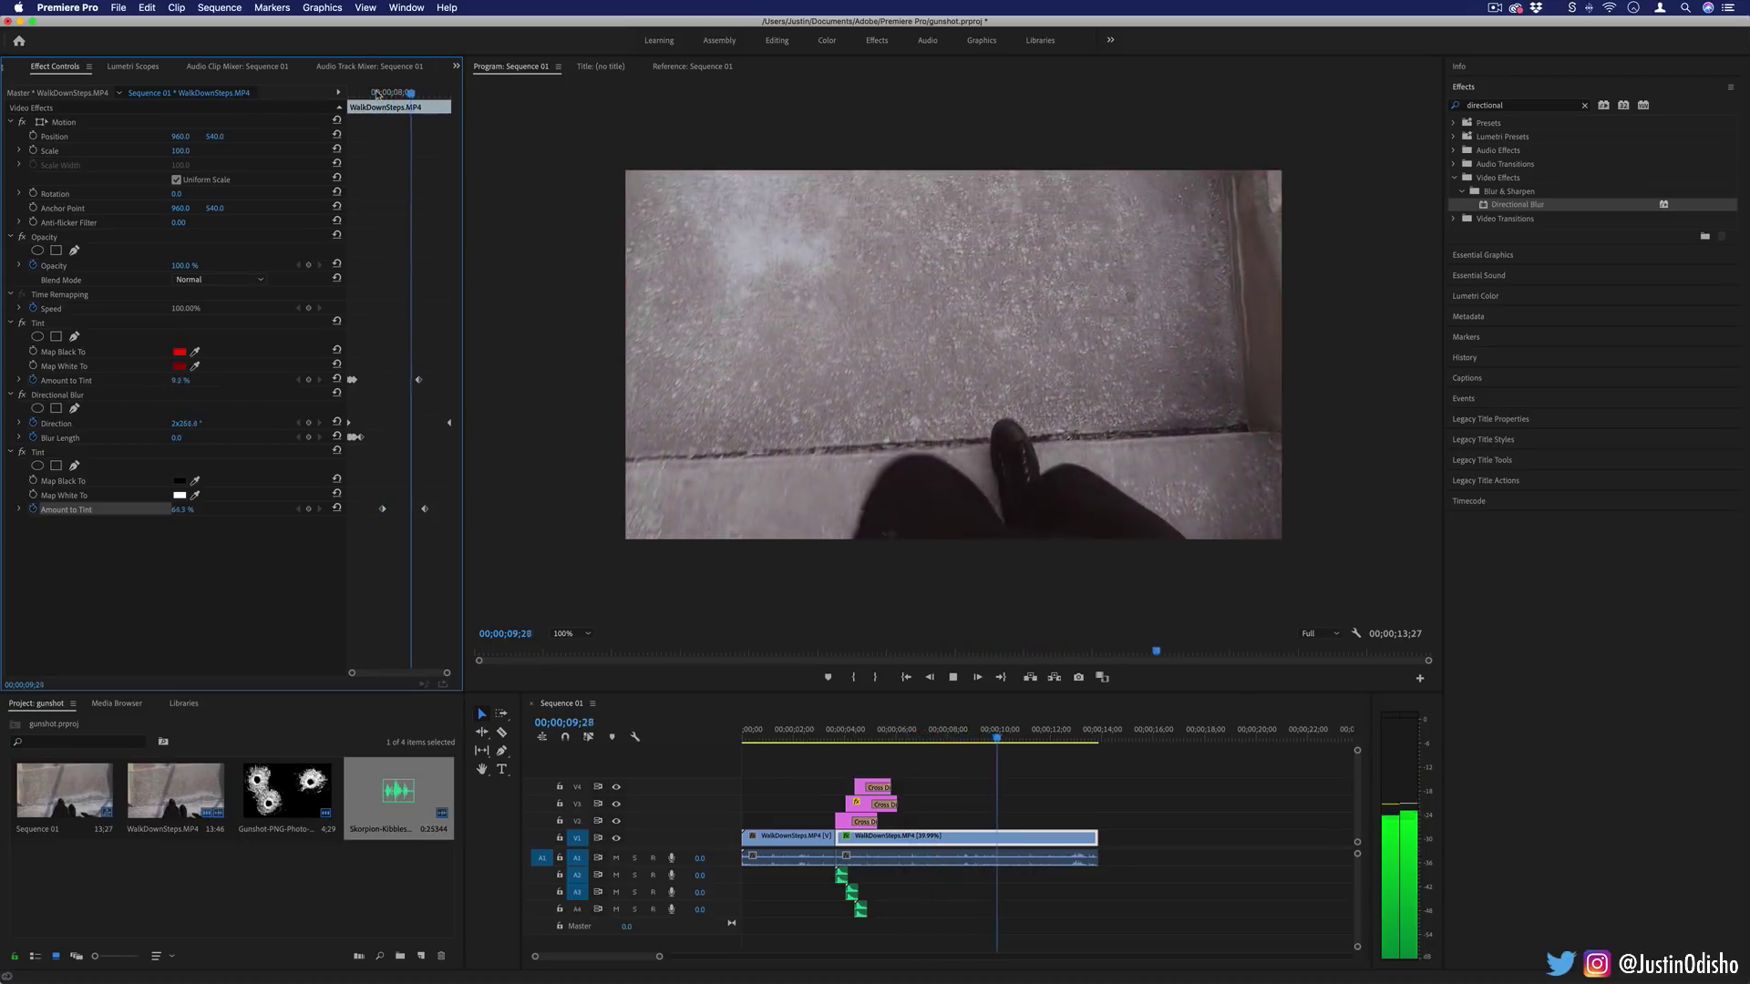
pyautogui.press('space')
# - Apply Gaussian Blur to the stairs clip
pyautogui.click(1584, 105)
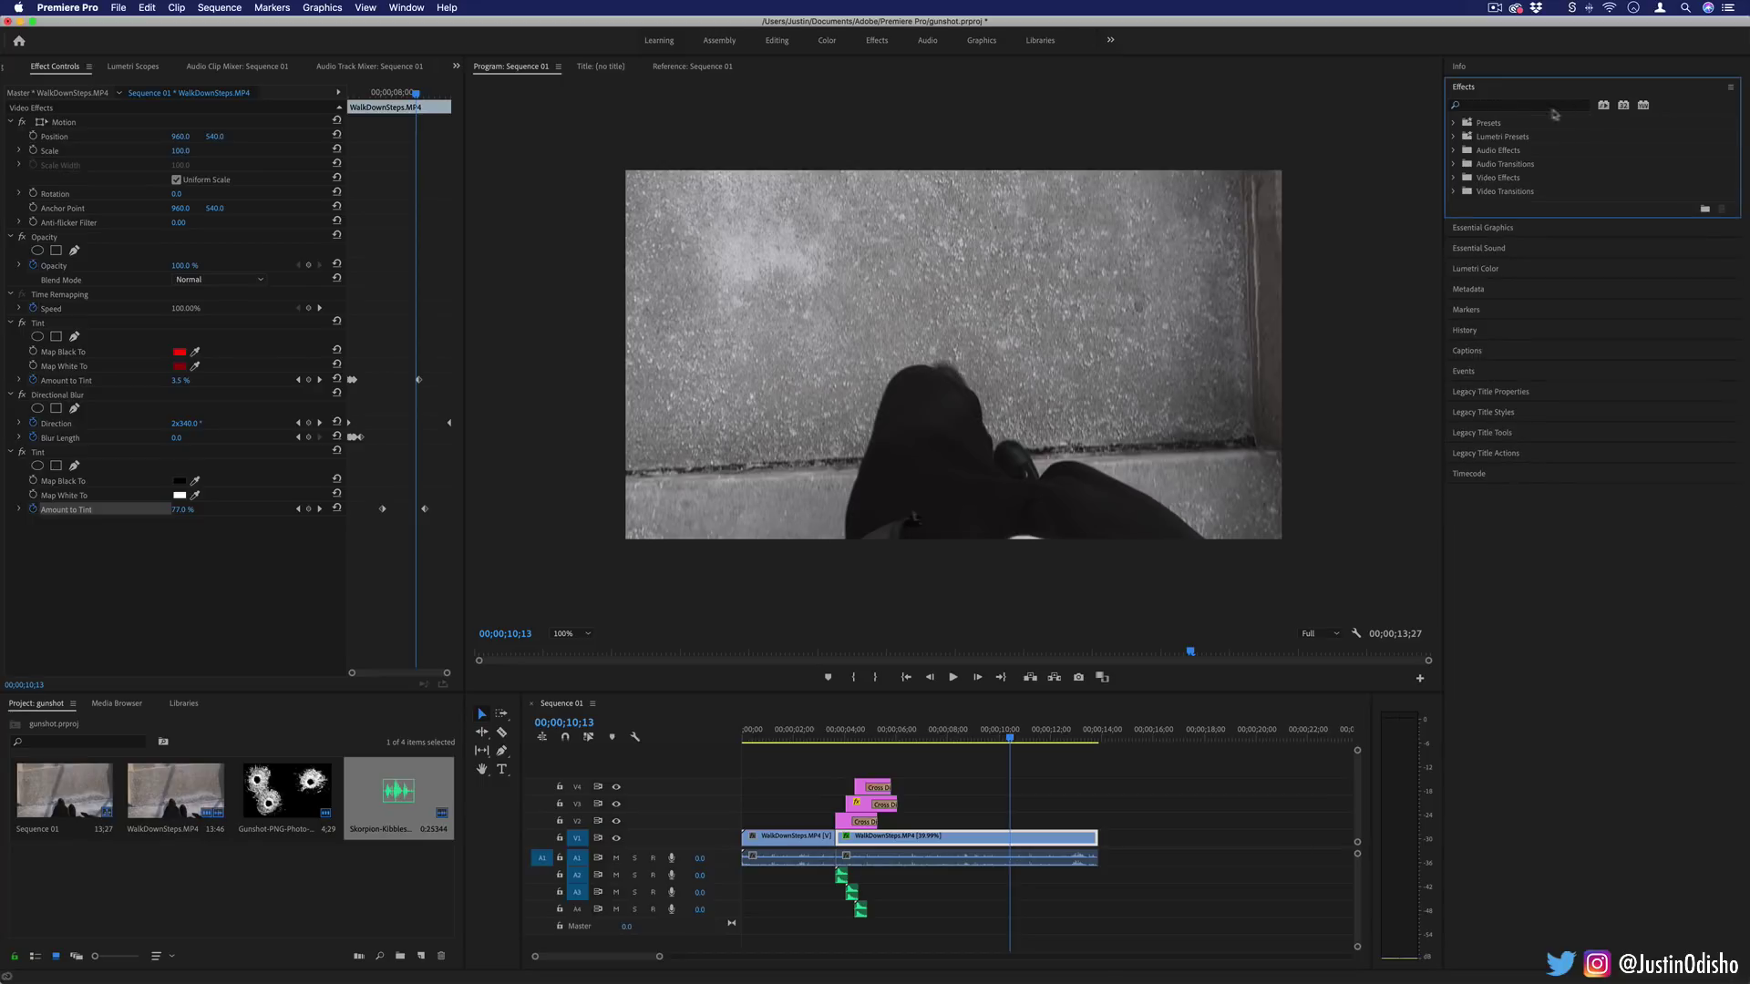
pyautogui.click(1547, 106)
pyautogui.write('ga')
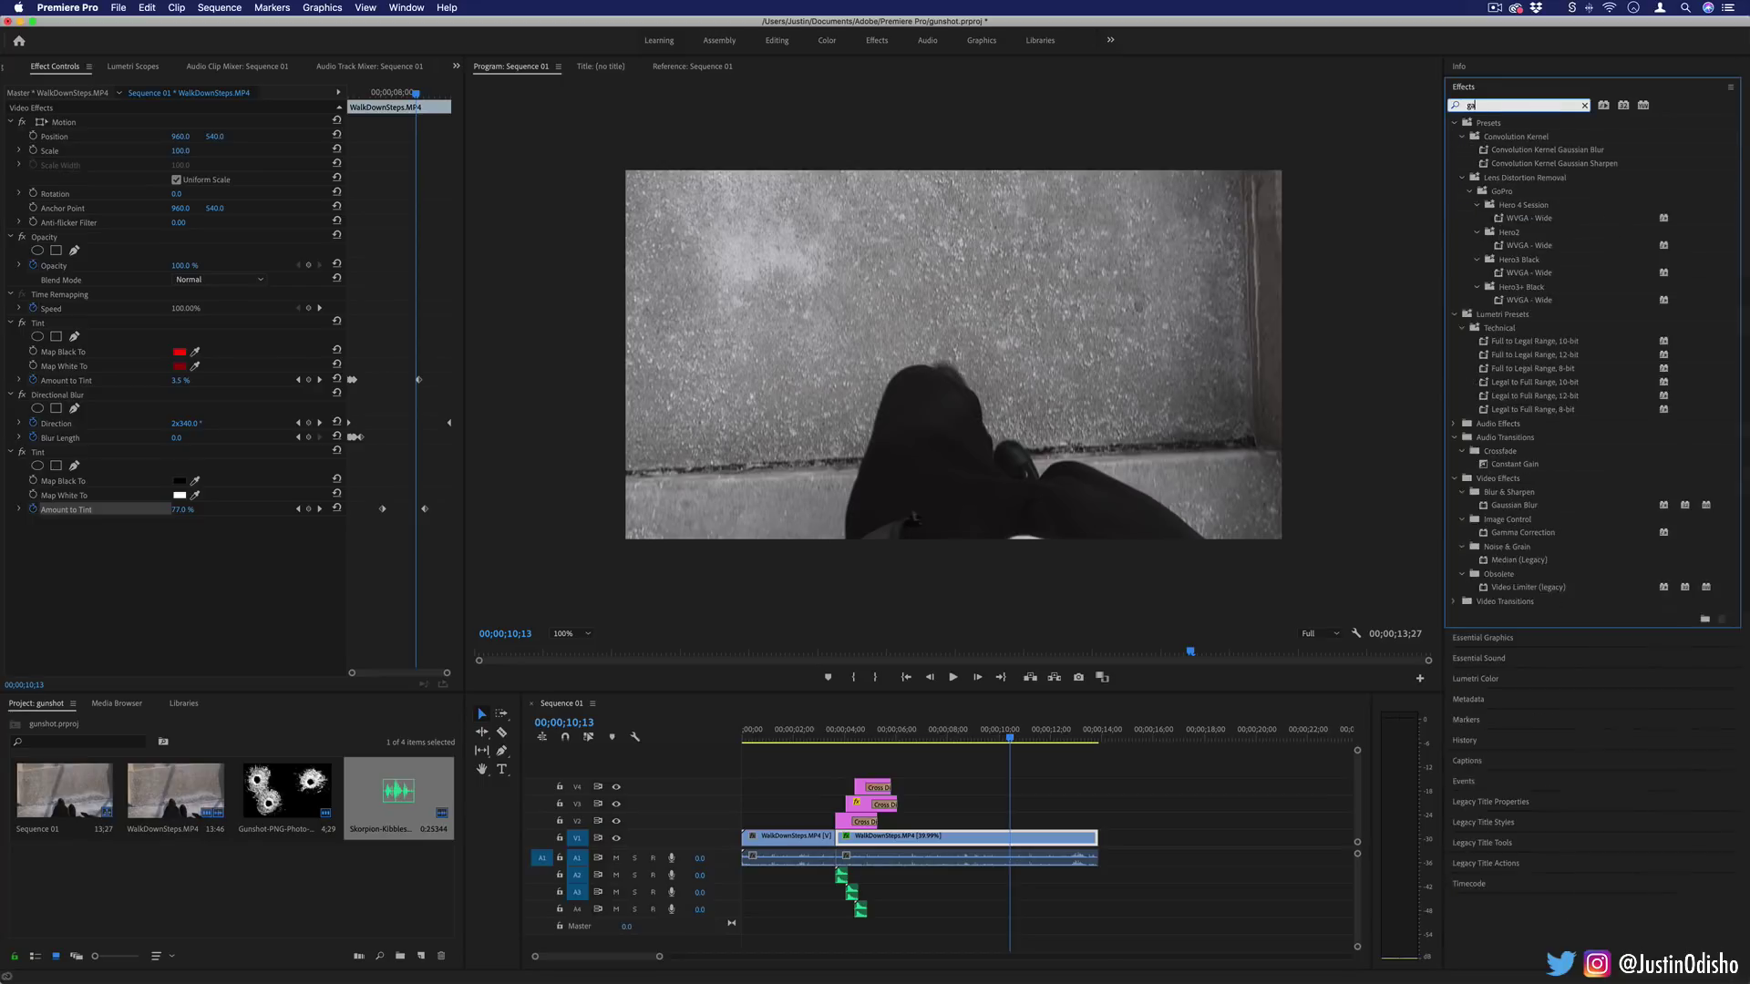
pyautogui.write('ussian')
pyautogui.moveTo(1517, 247); pyautogui.dragTo(1048, 837)
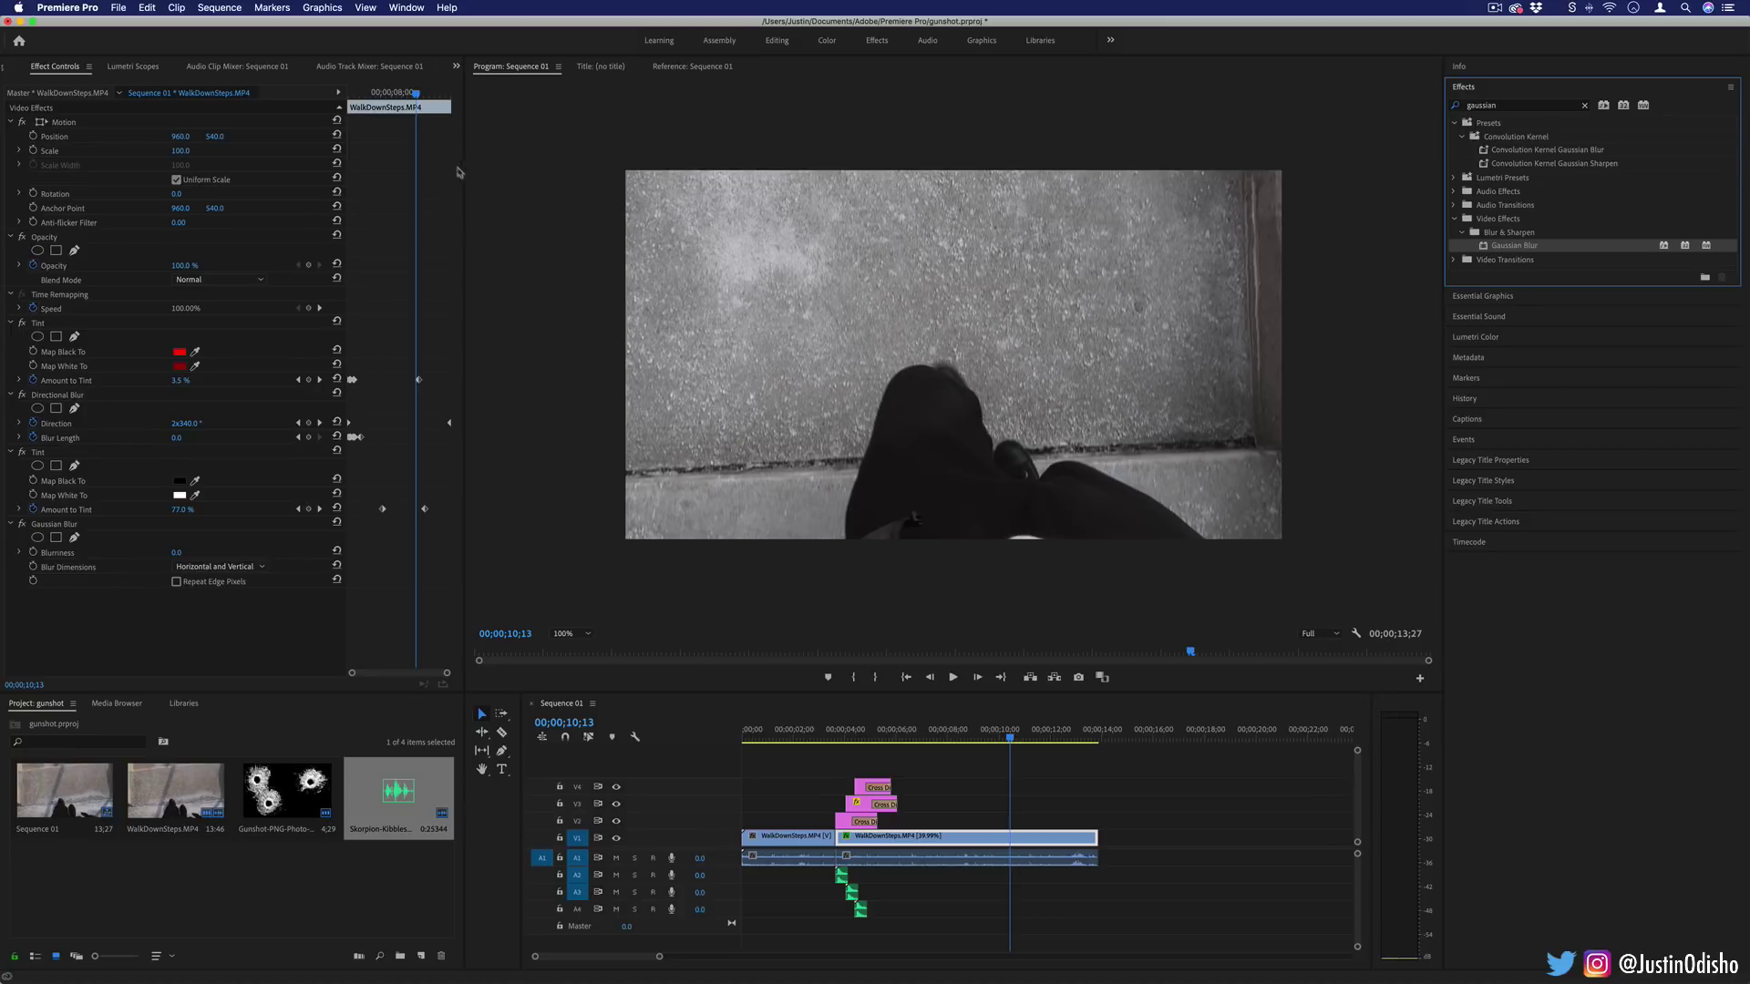
# - Keyframe Blurriness from 0 at 07;05 to 98 near 11;08, with Repeat Edge Pixels on
pyautogui.moveTo(404, 101); pyautogui.dragTo(382, 95)
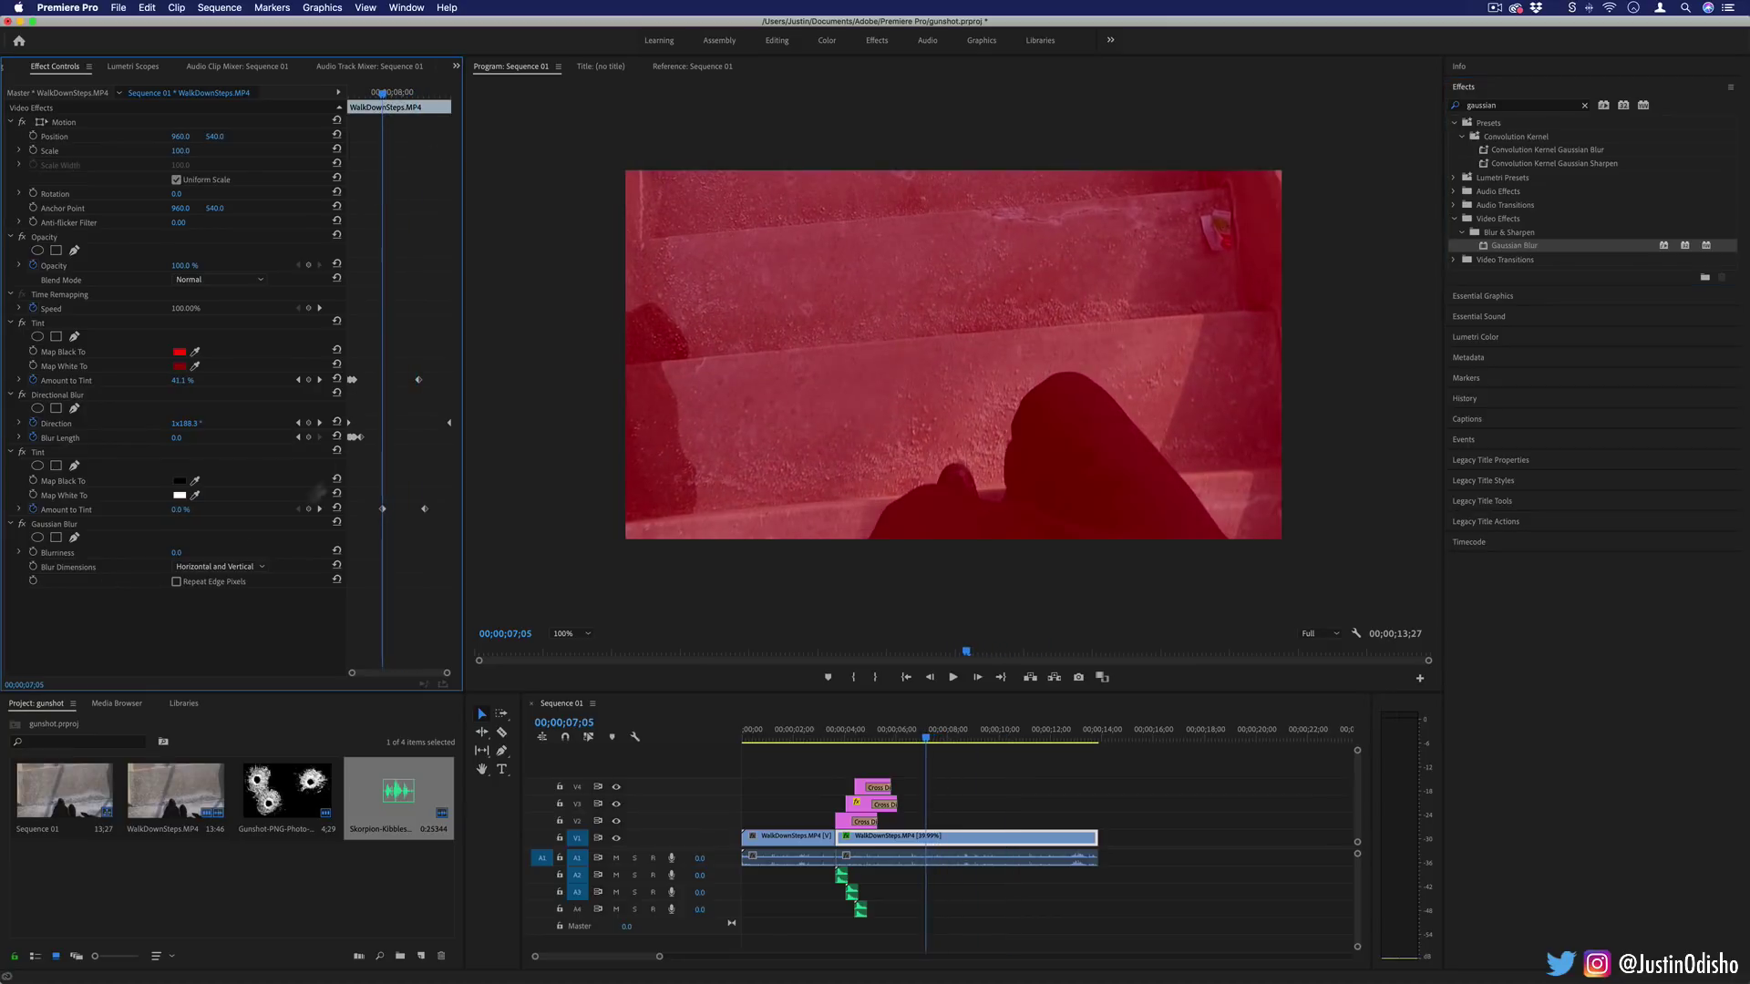
pyautogui.click(33, 552)
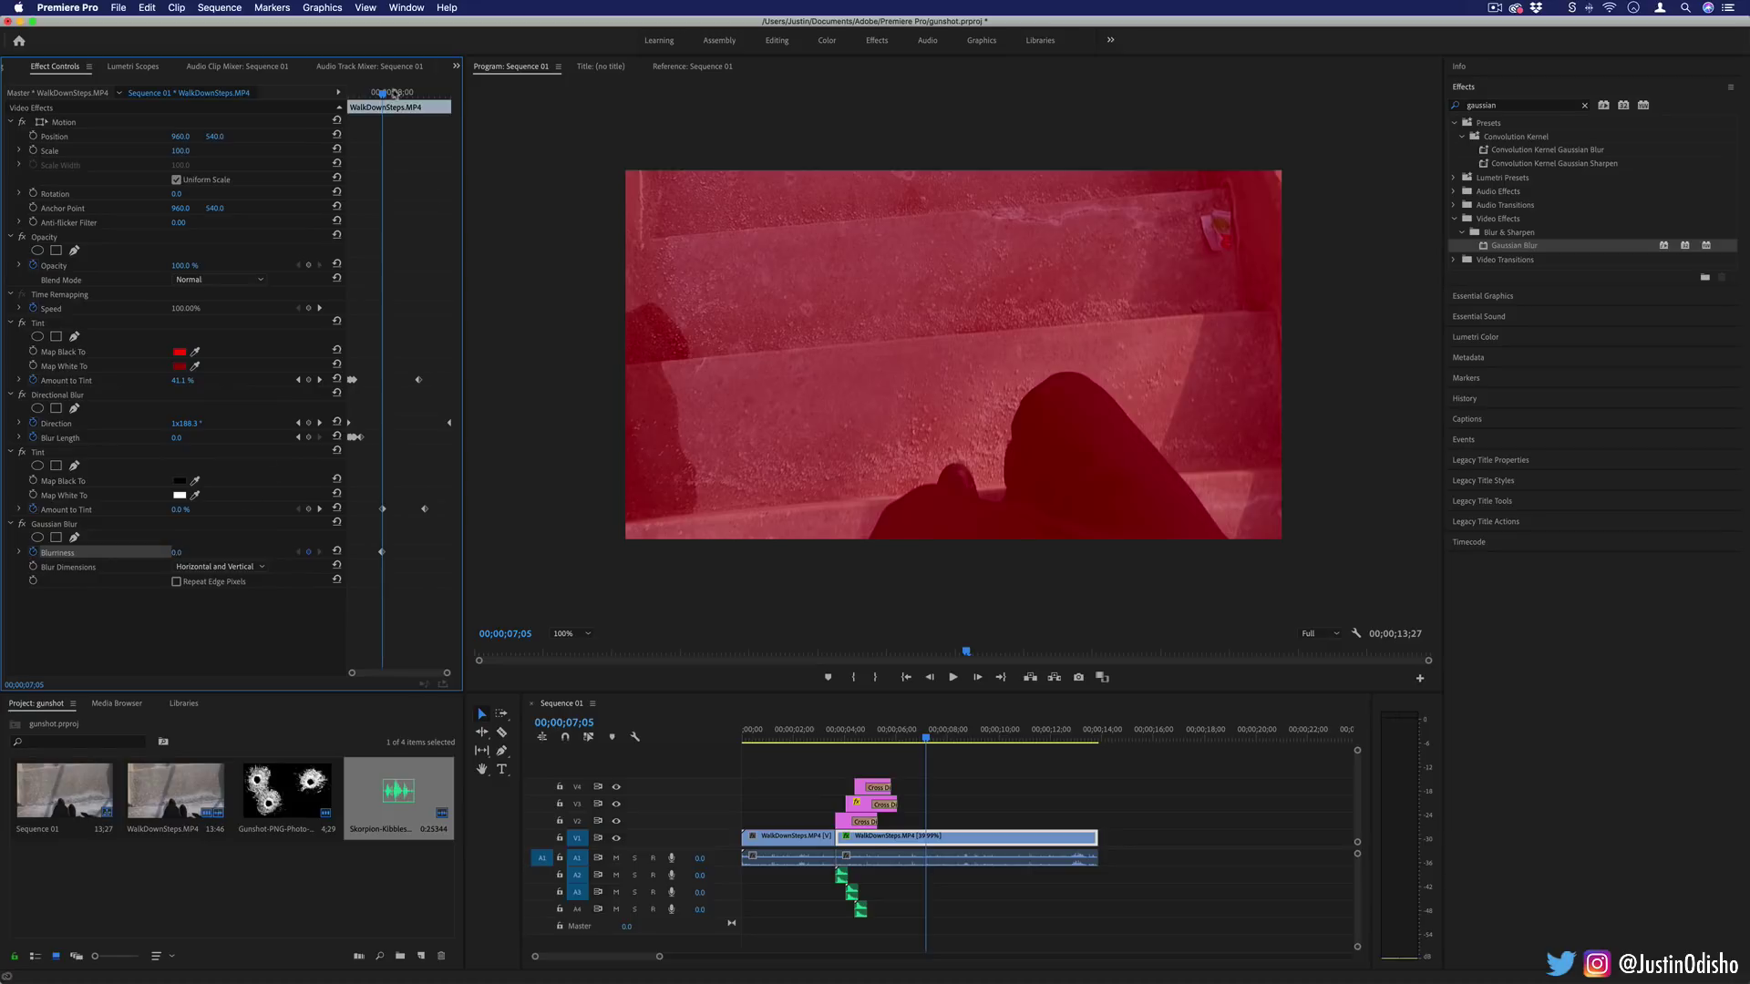
pyautogui.moveTo(396, 94); pyautogui.dragTo(428, 94)
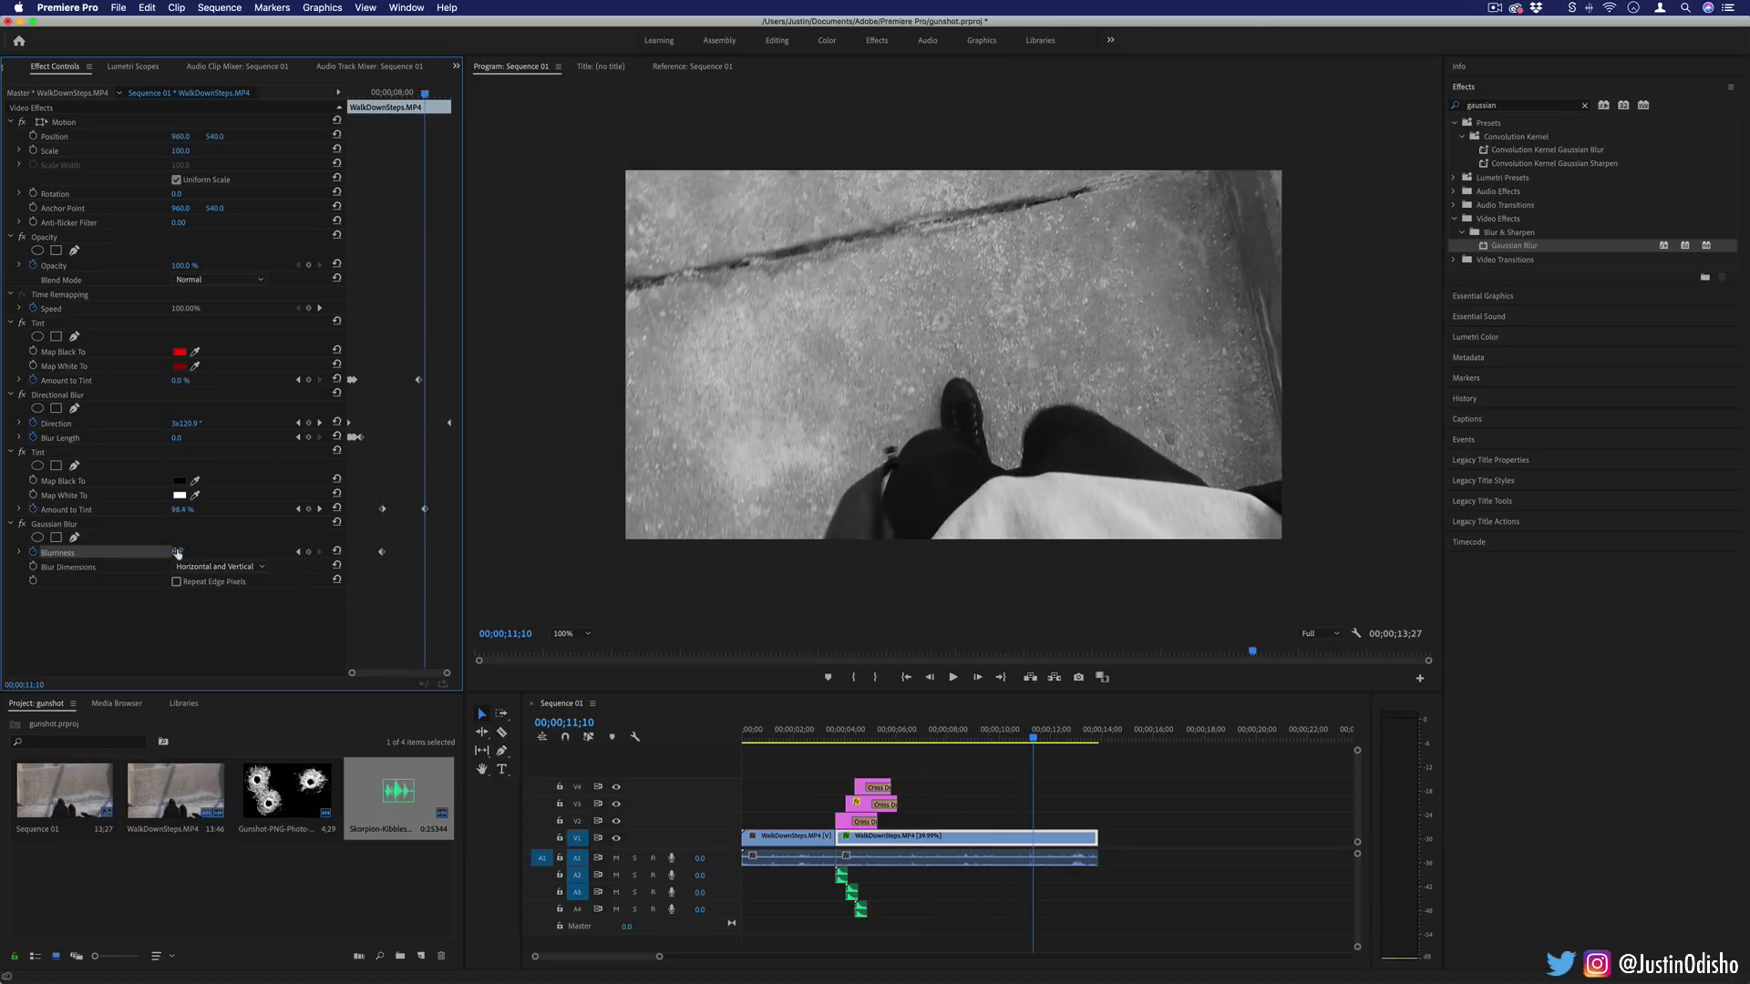
pyautogui.moveTo(175, 552); pyautogui.dragTo(239, 553)
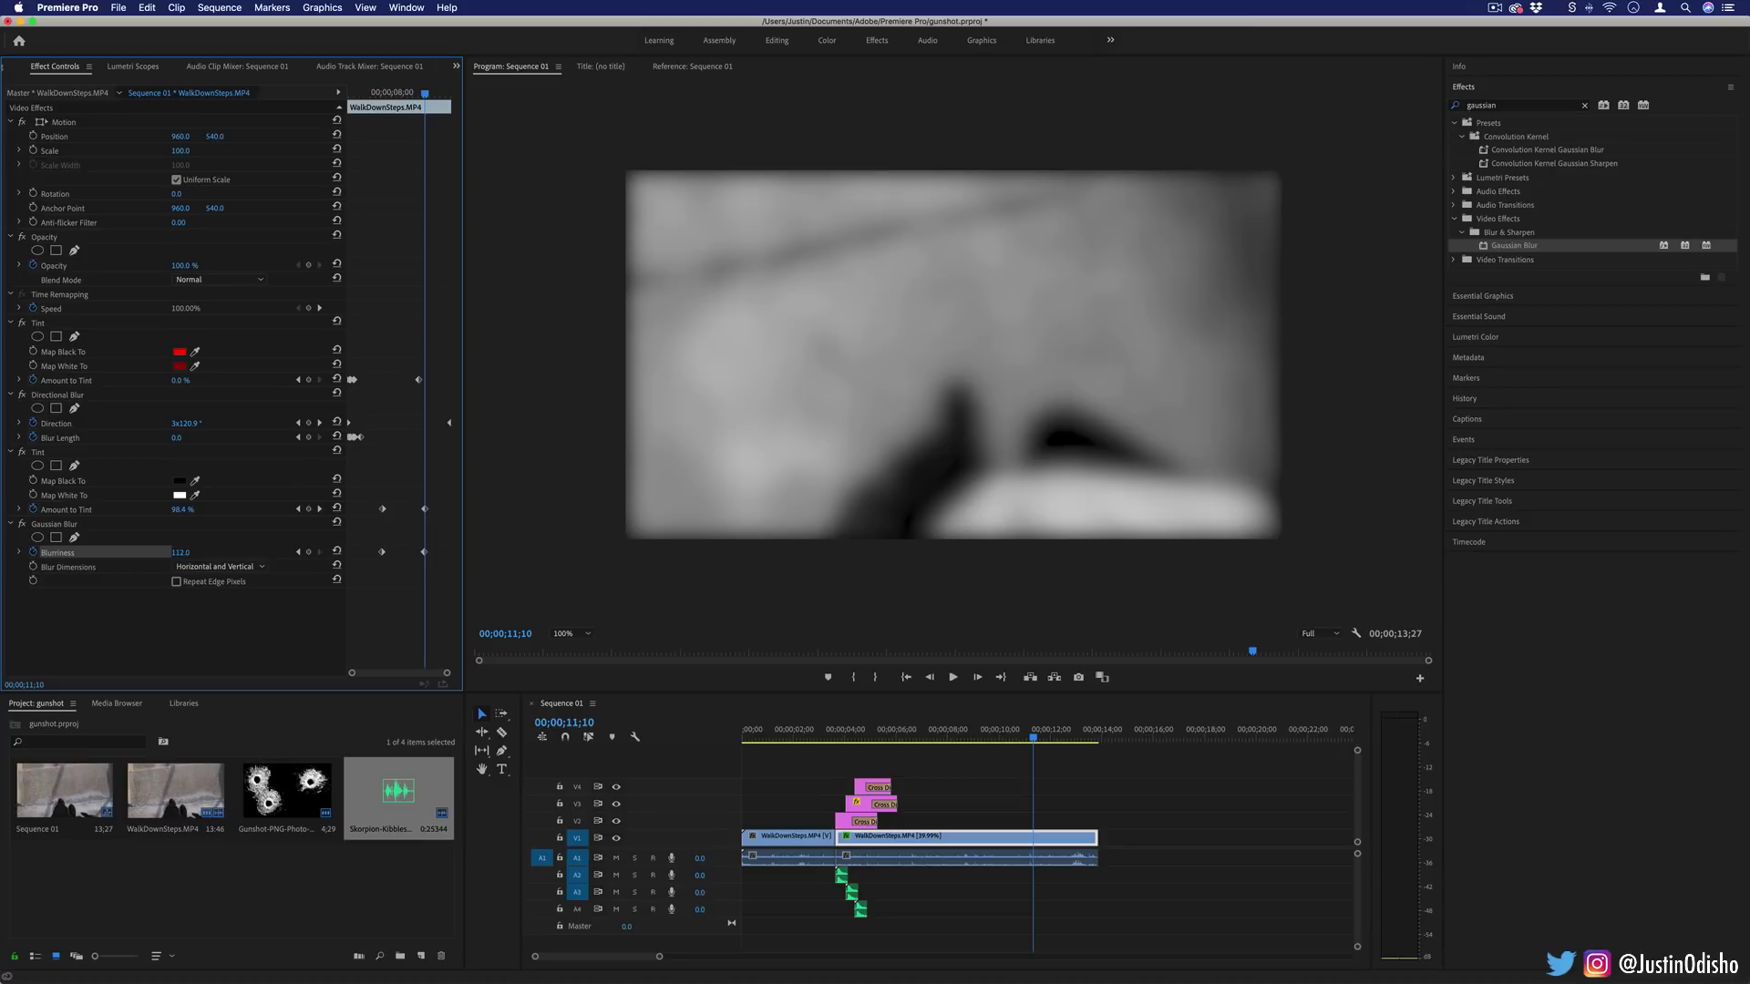
pyautogui.click(176, 582)
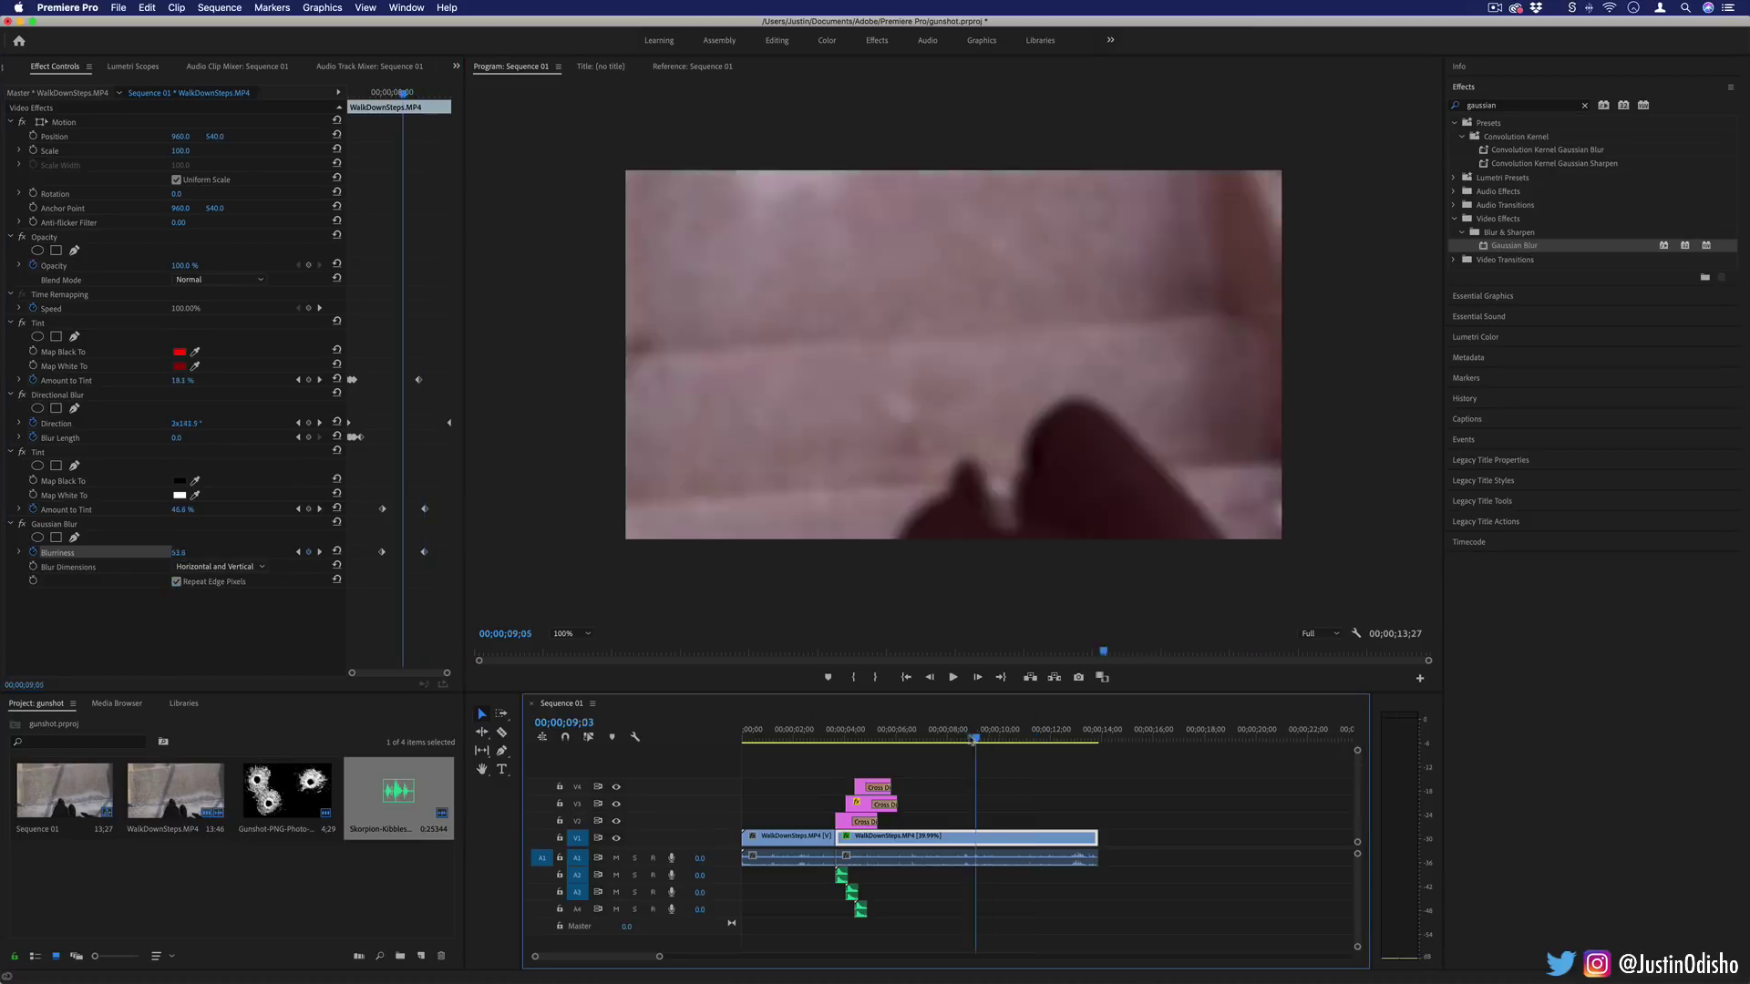
# - Shorten the stairs clip's end and type a 'WASTED' title on the video frame
pyautogui.moveTo(1034, 741); pyautogui.dragTo(1023, 741)
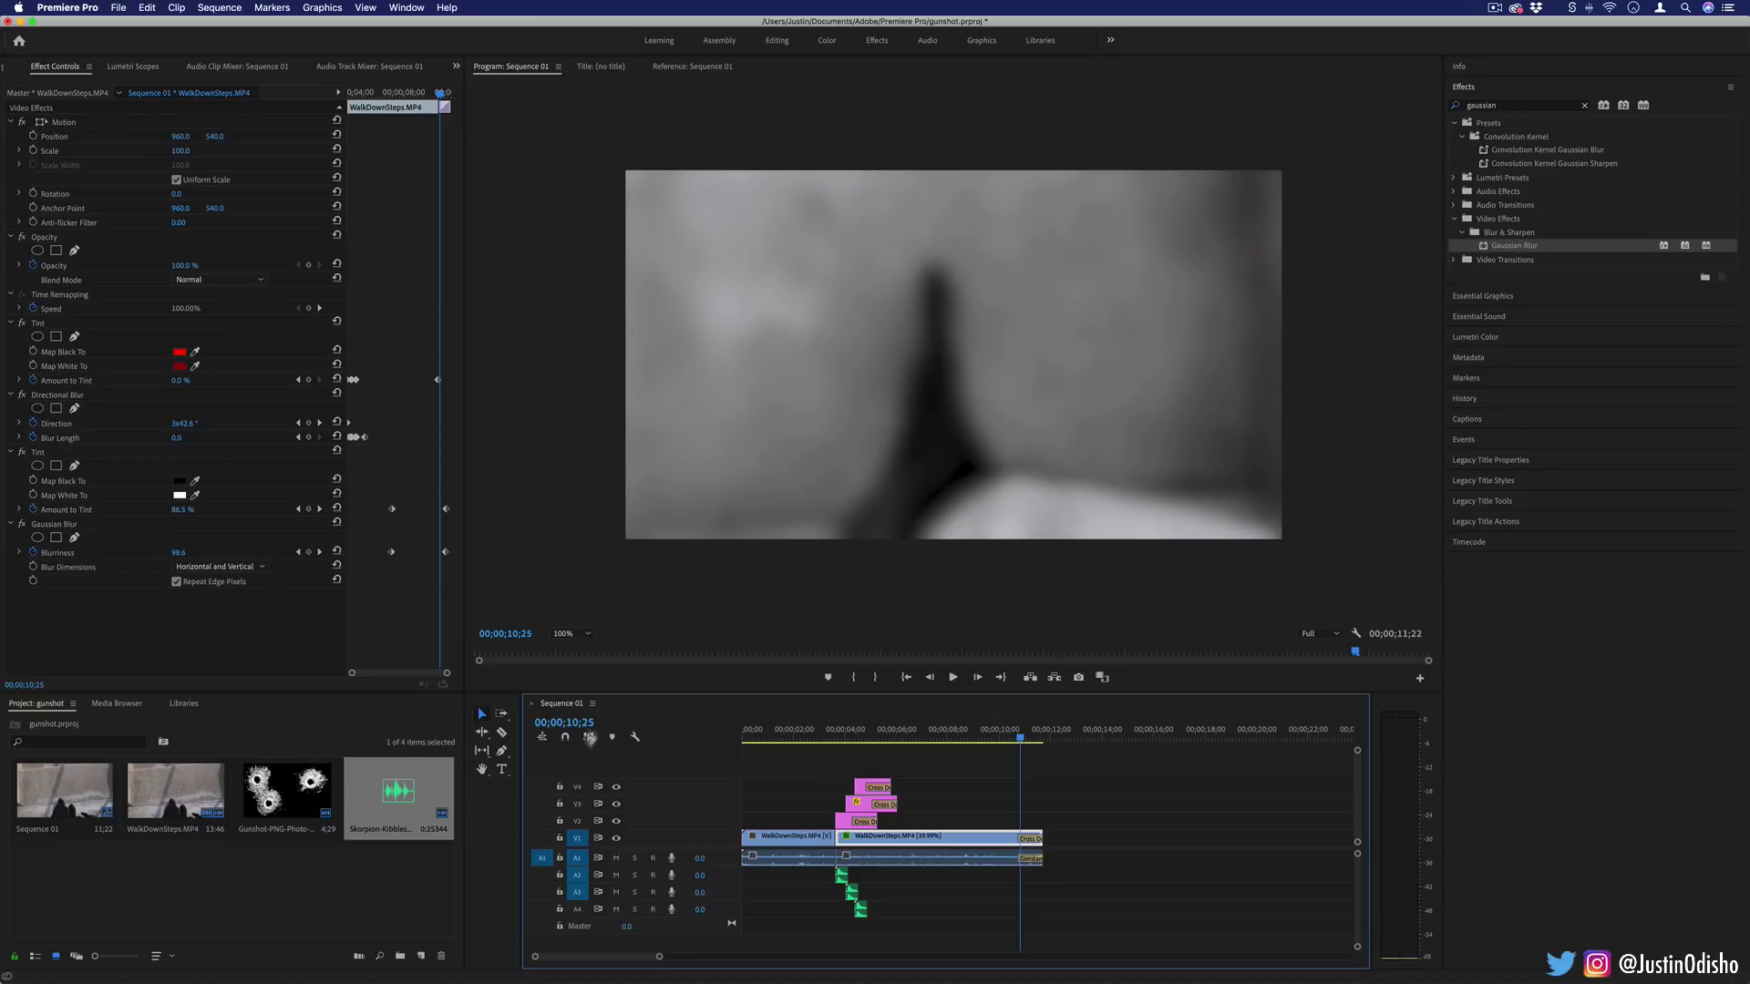
pyautogui.click(503, 770)
pyautogui.click(821, 372)
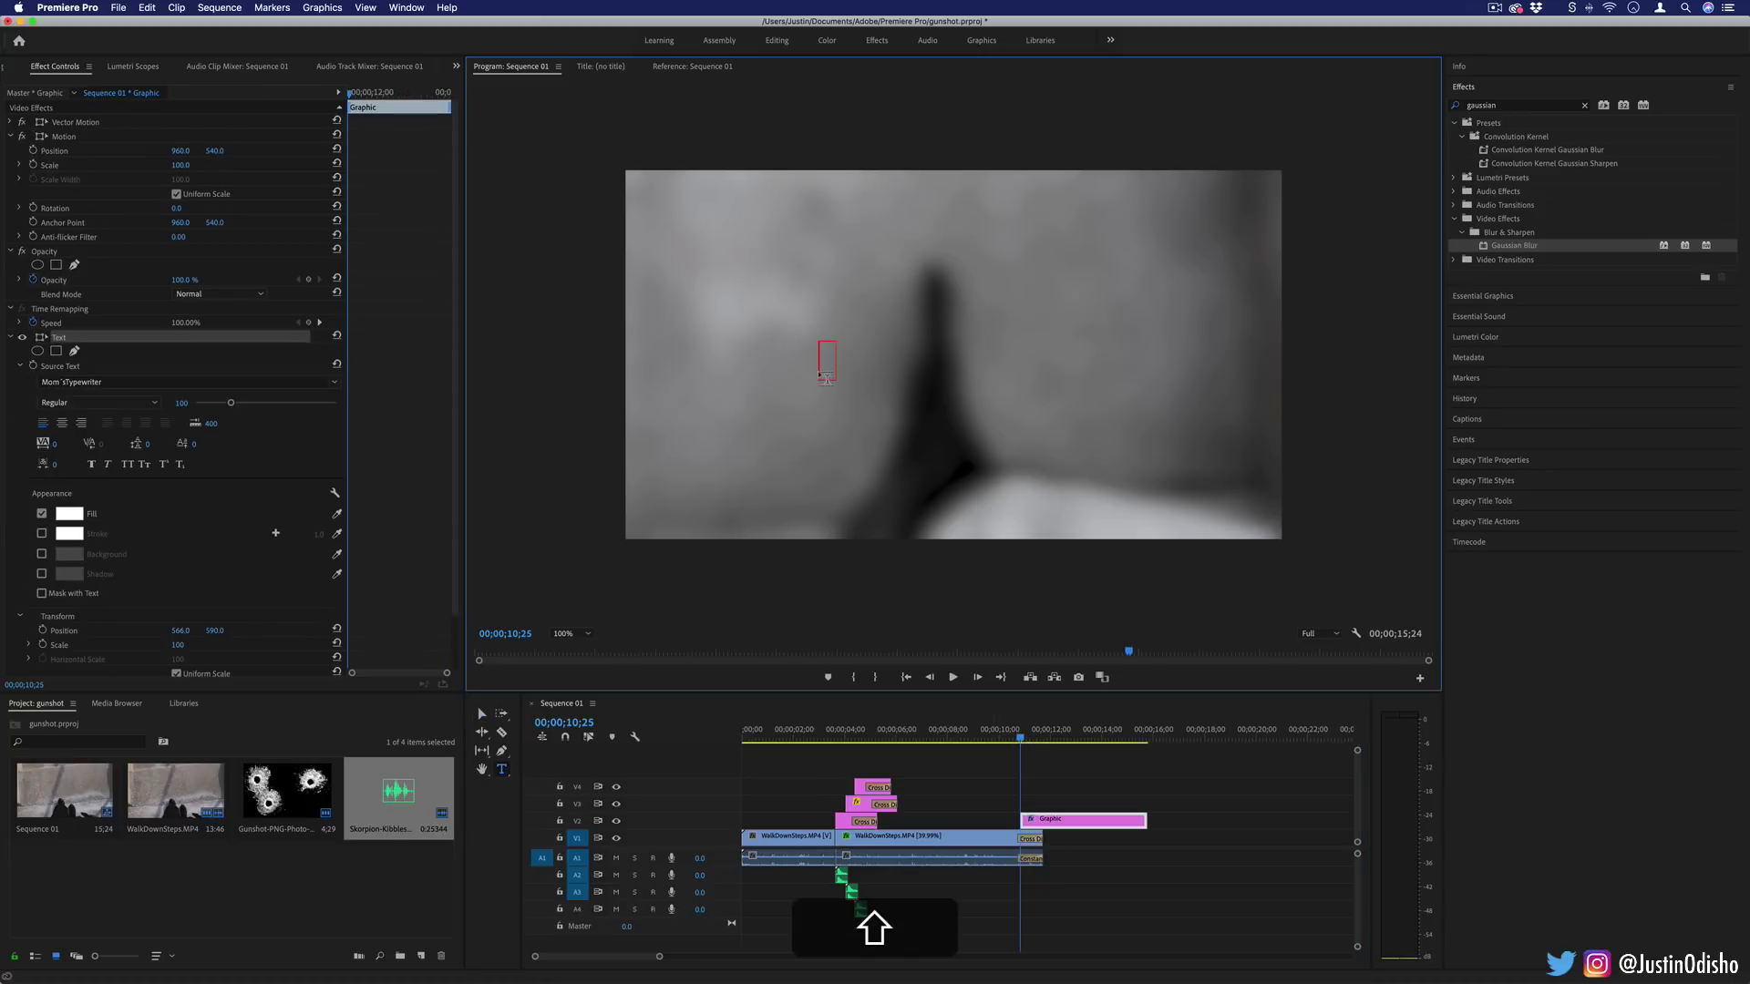
pyautogui.write('WASTED')
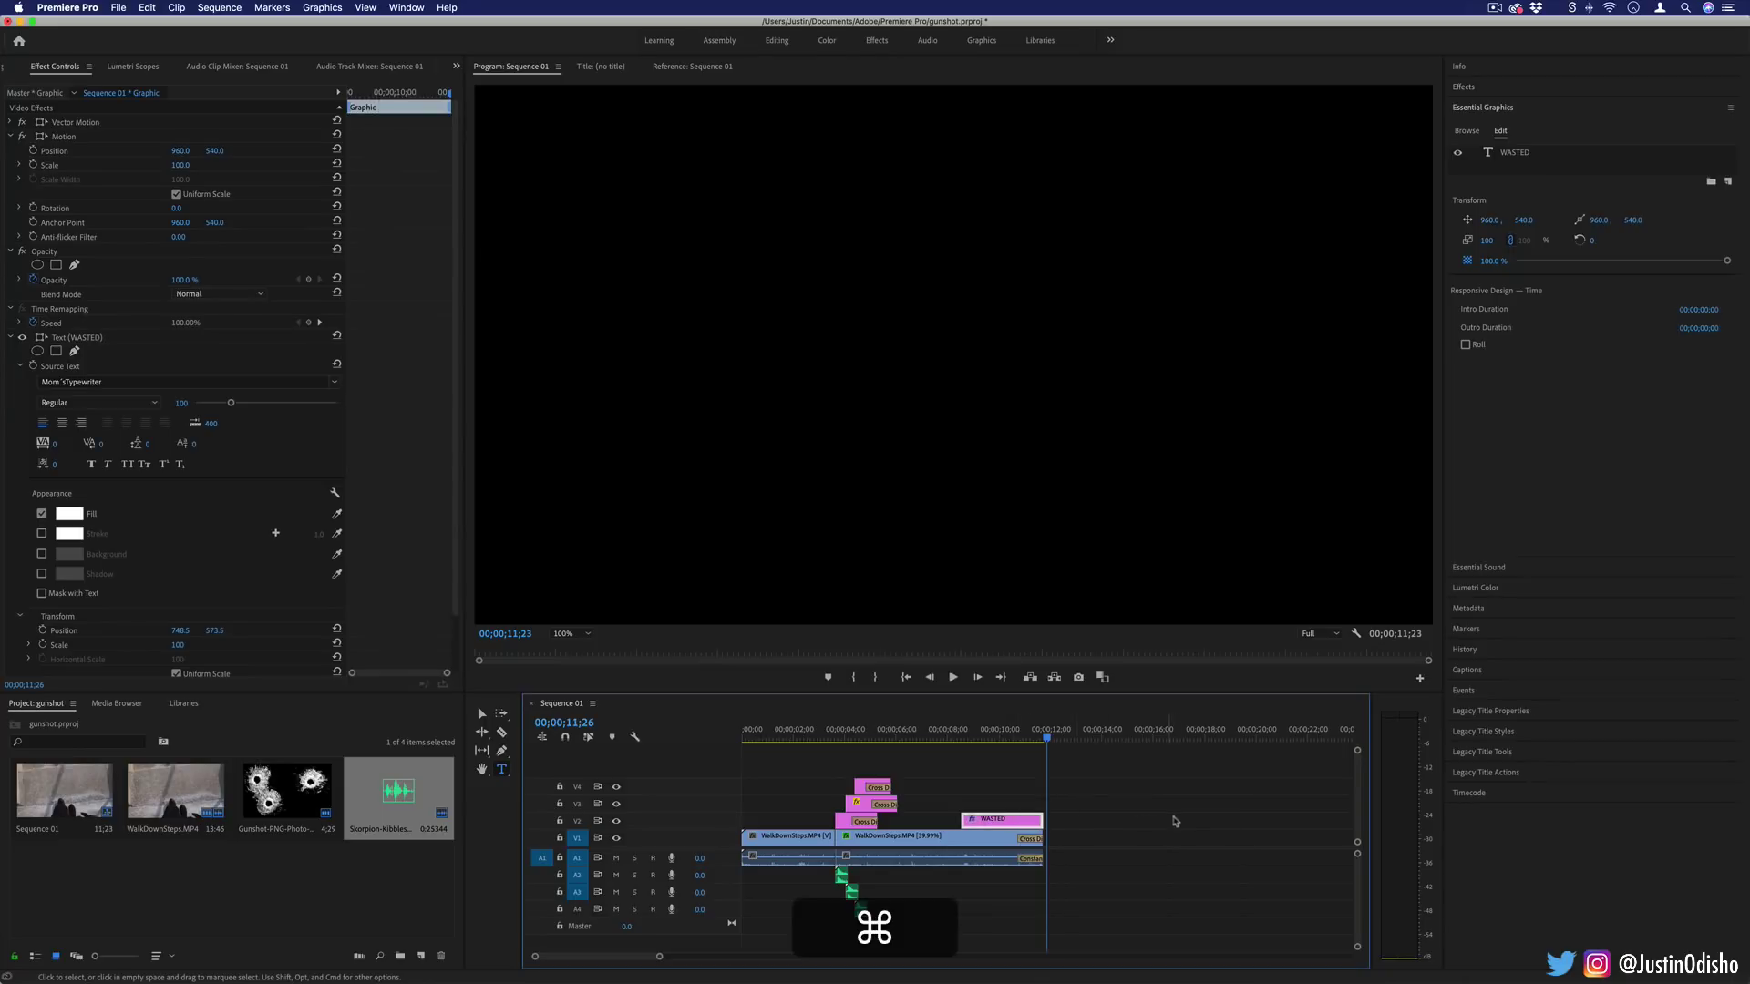
# - Add Cross Dissolves to both ends of the WASTED title clip
pyautogui.click(992, 737)
pyautogui.moveTo(992, 737); pyautogui.dragTo(980, 736)
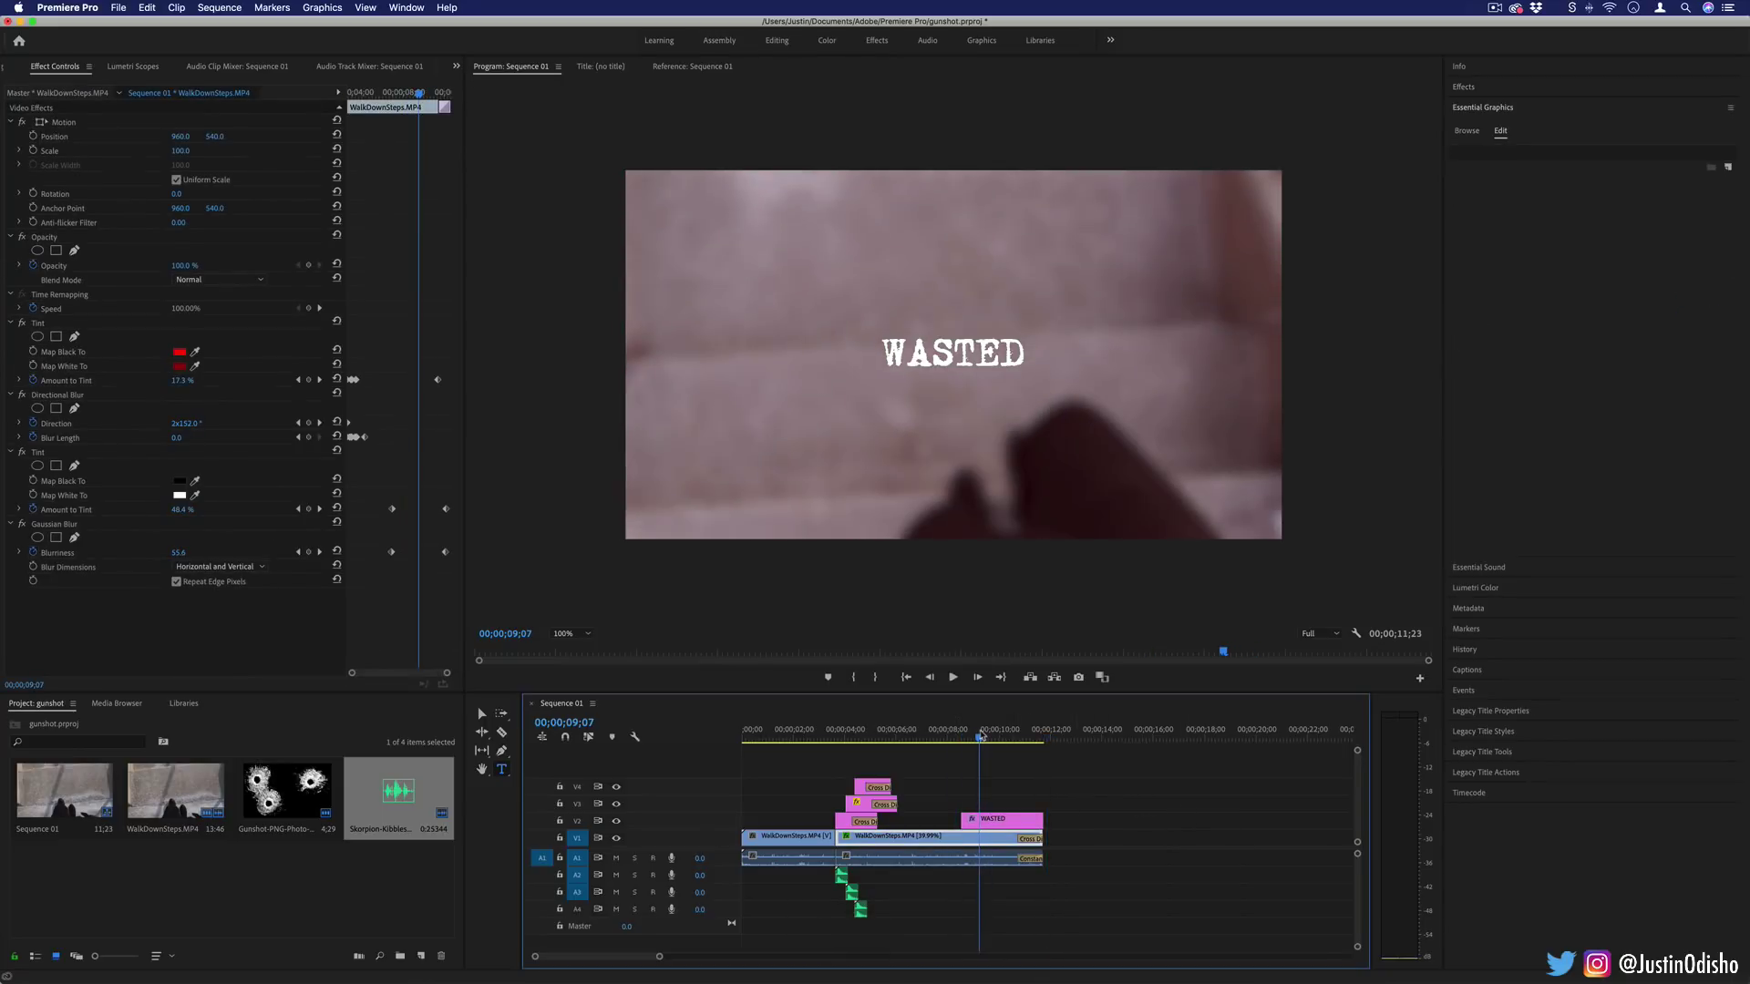
pyautogui.moveTo(1103, 763); pyautogui.dragTo(1103, 822)
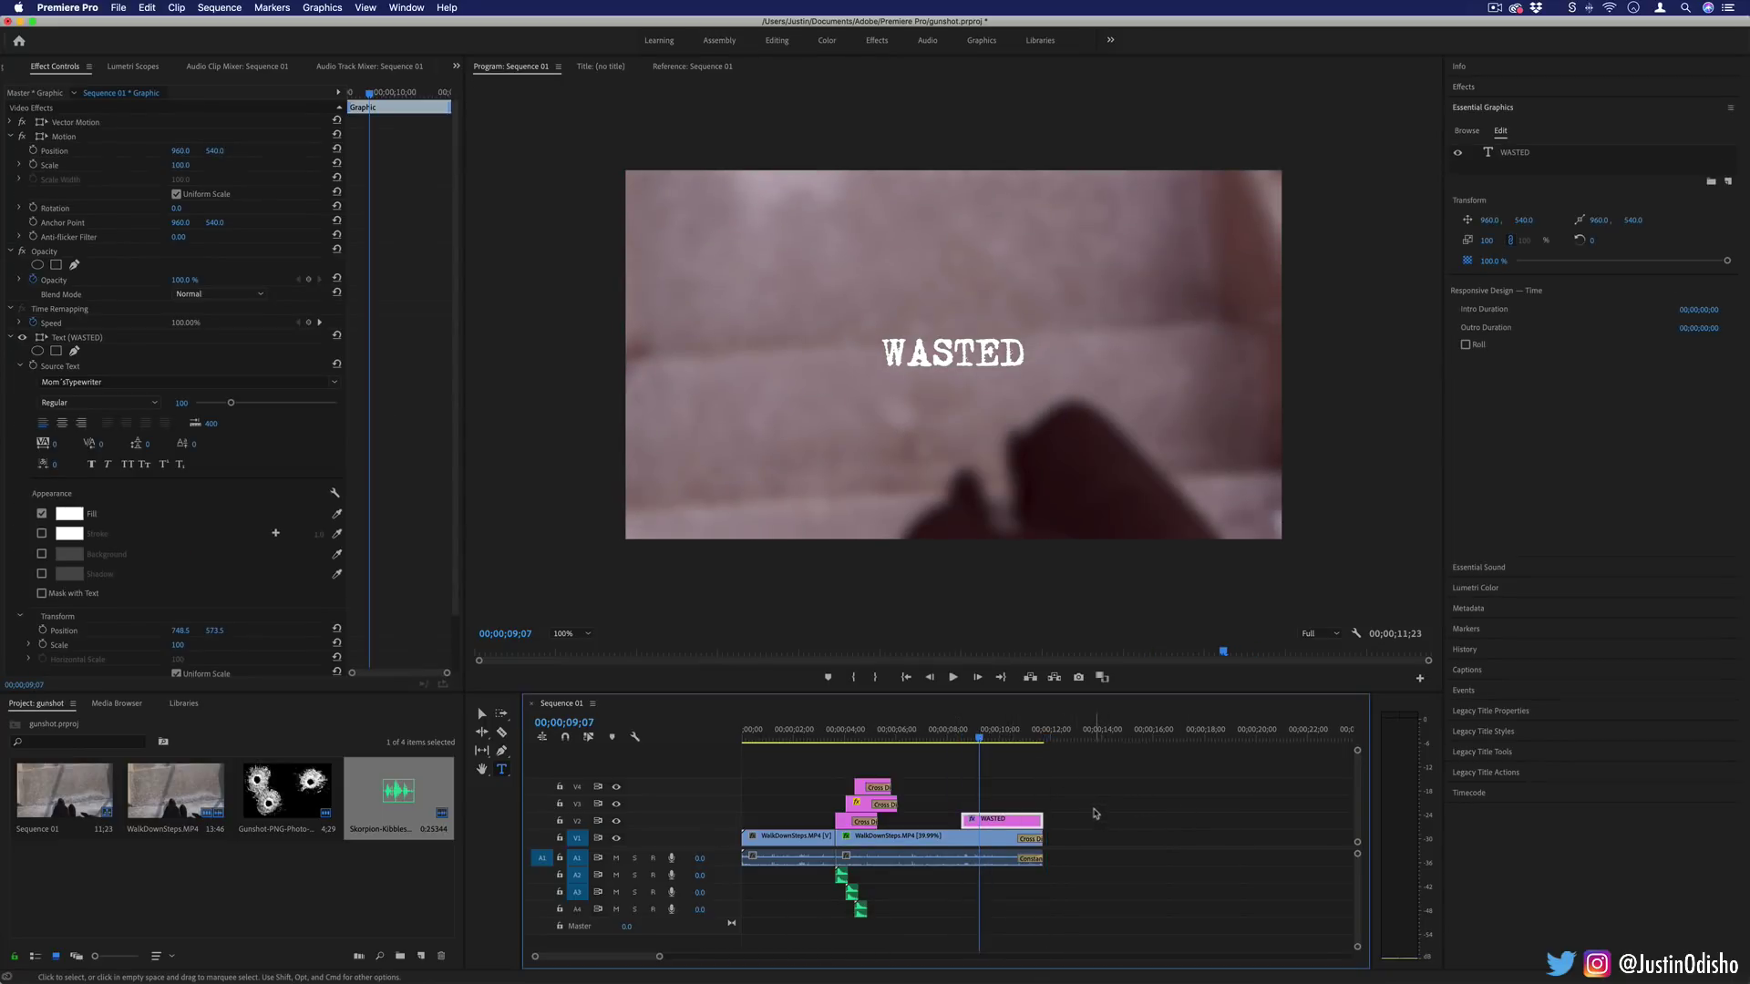
pyautogui.press('super+d')
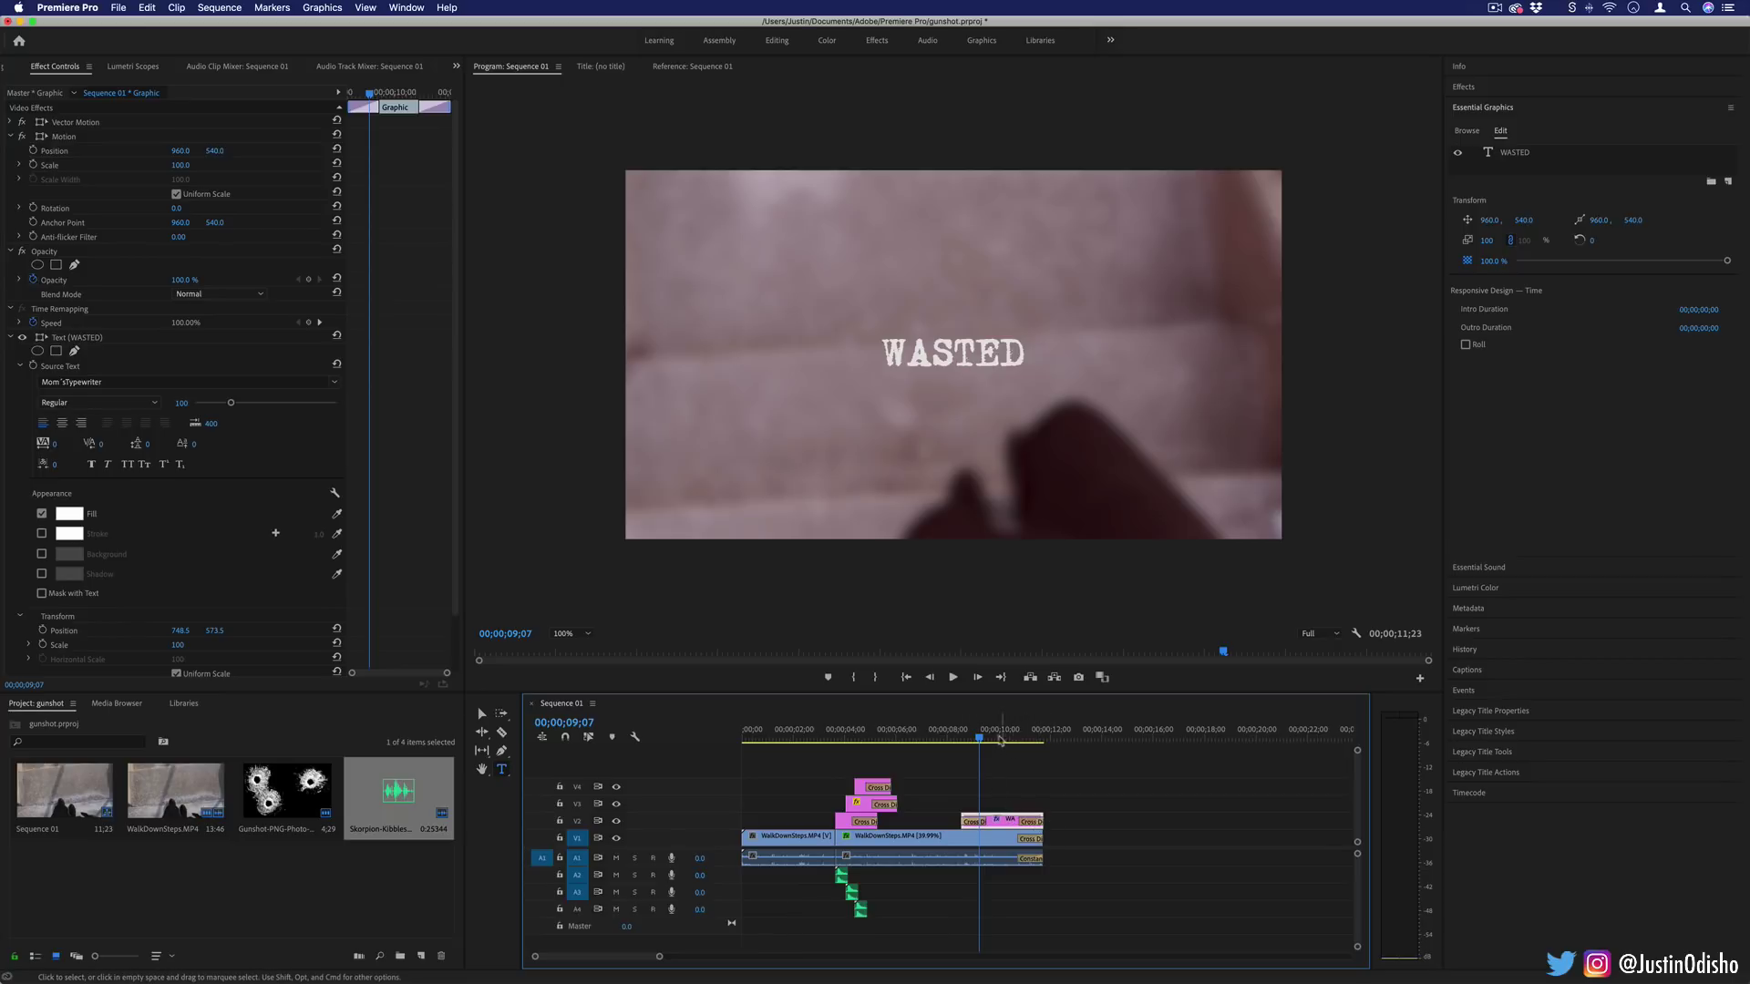
pyautogui.click(833, 732)
pyautogui.press('space')
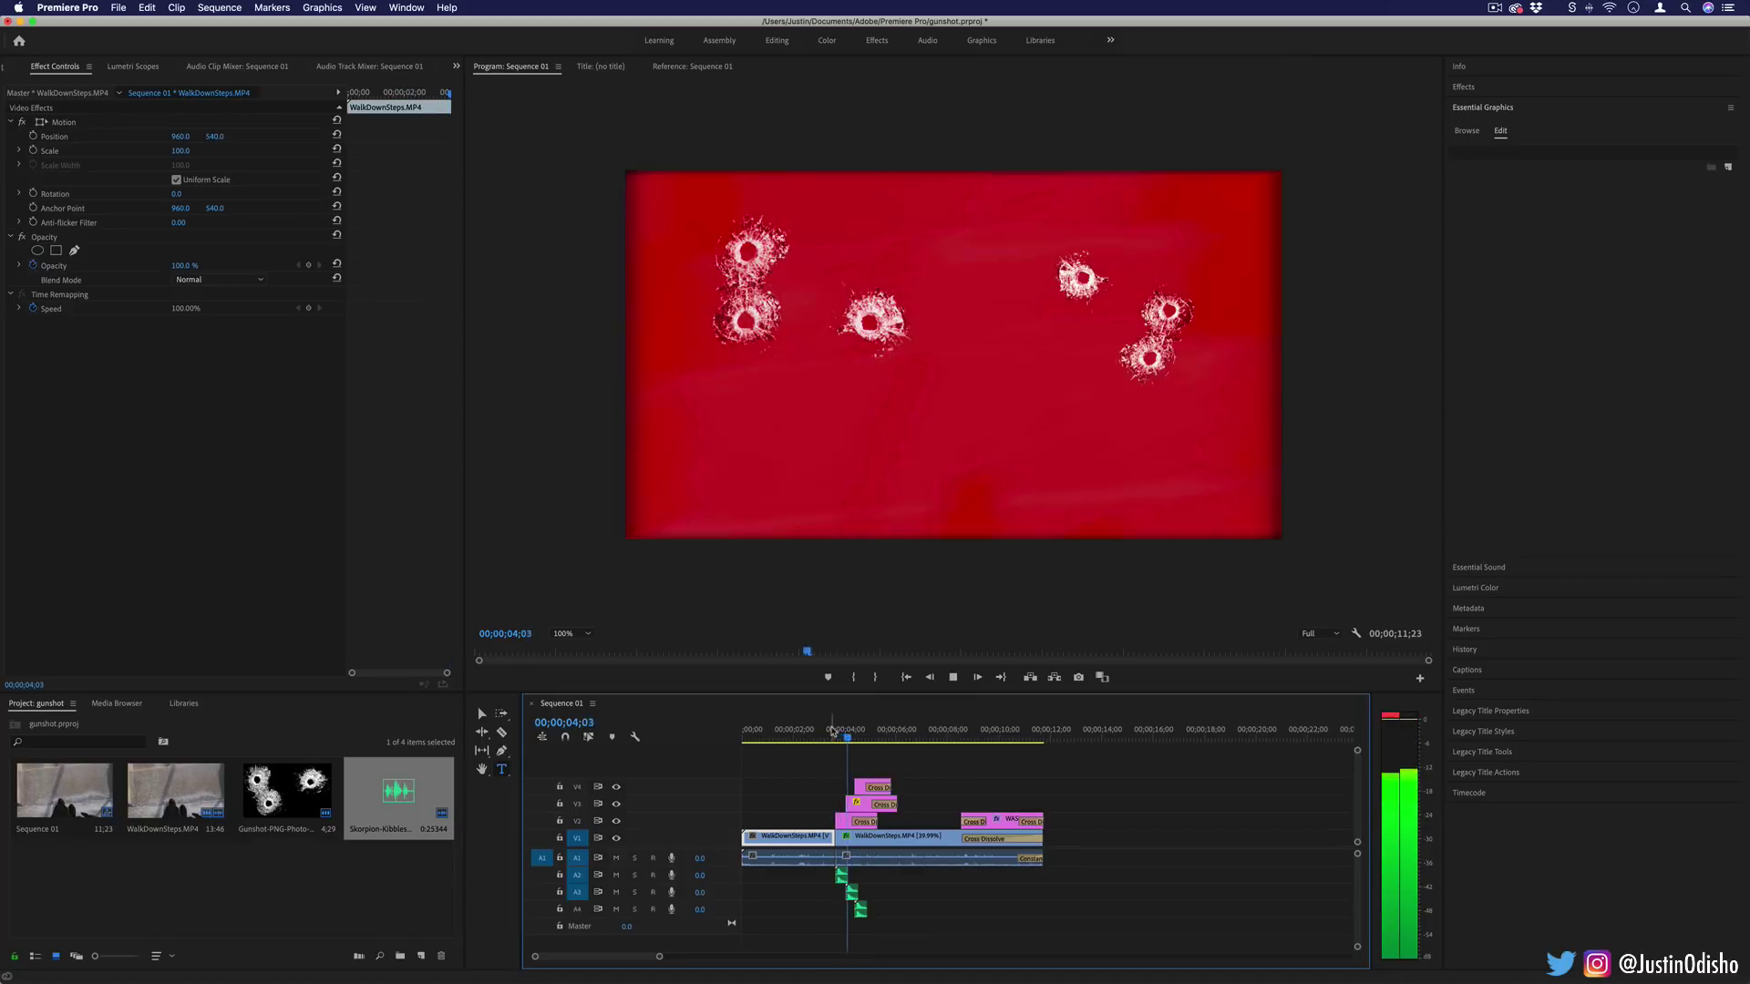
pyautogui.click(995, 735)
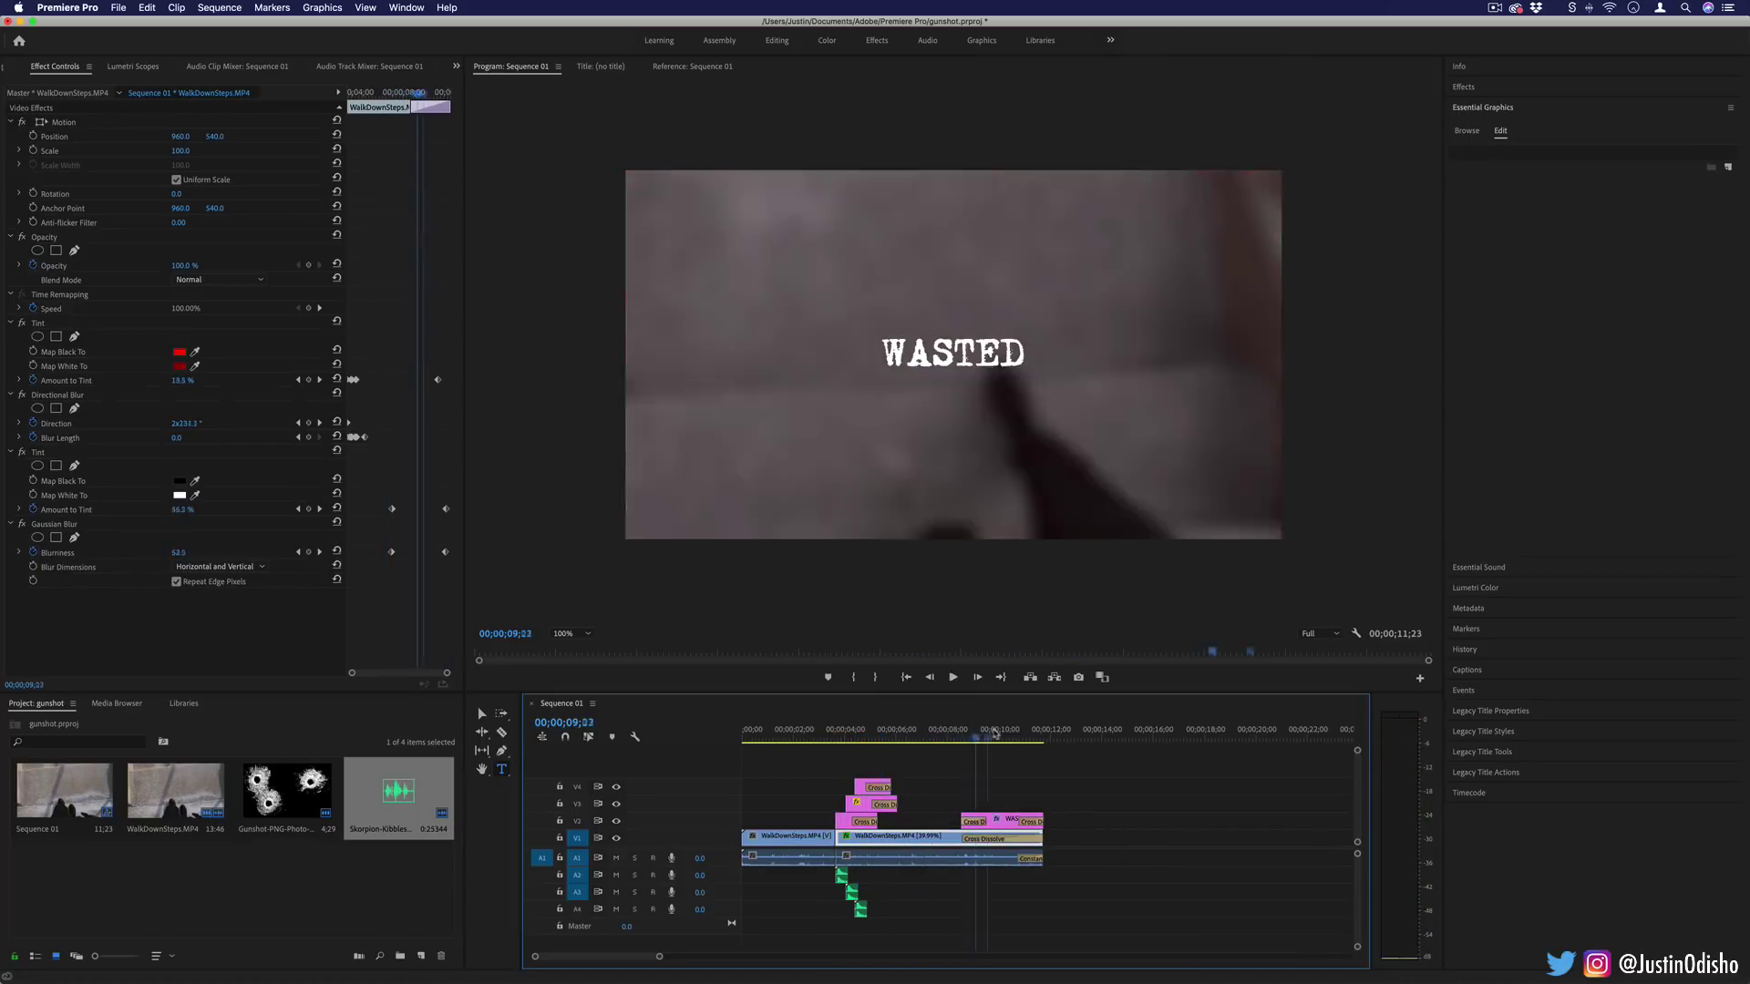
pyautogui.moveTo(995, 735); pyautogui.dragTo(847, 752)
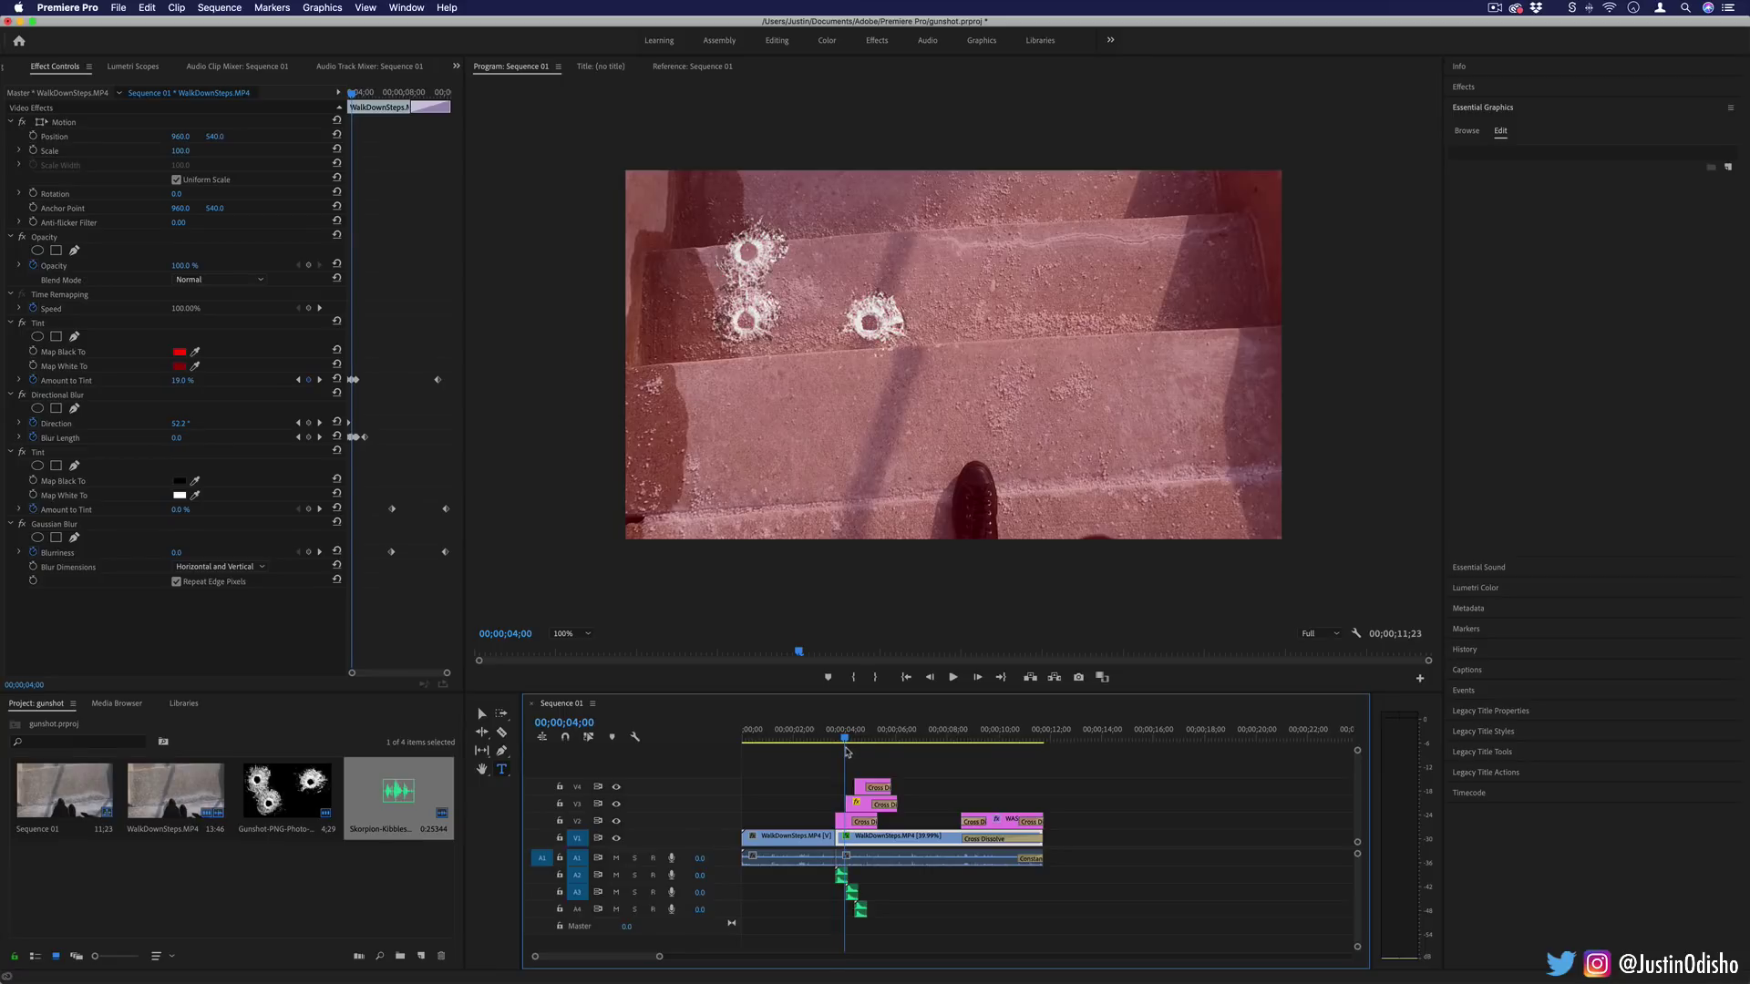
pyautogui.moveTo(847, 752); pyautogui.dragTo(834, 755)
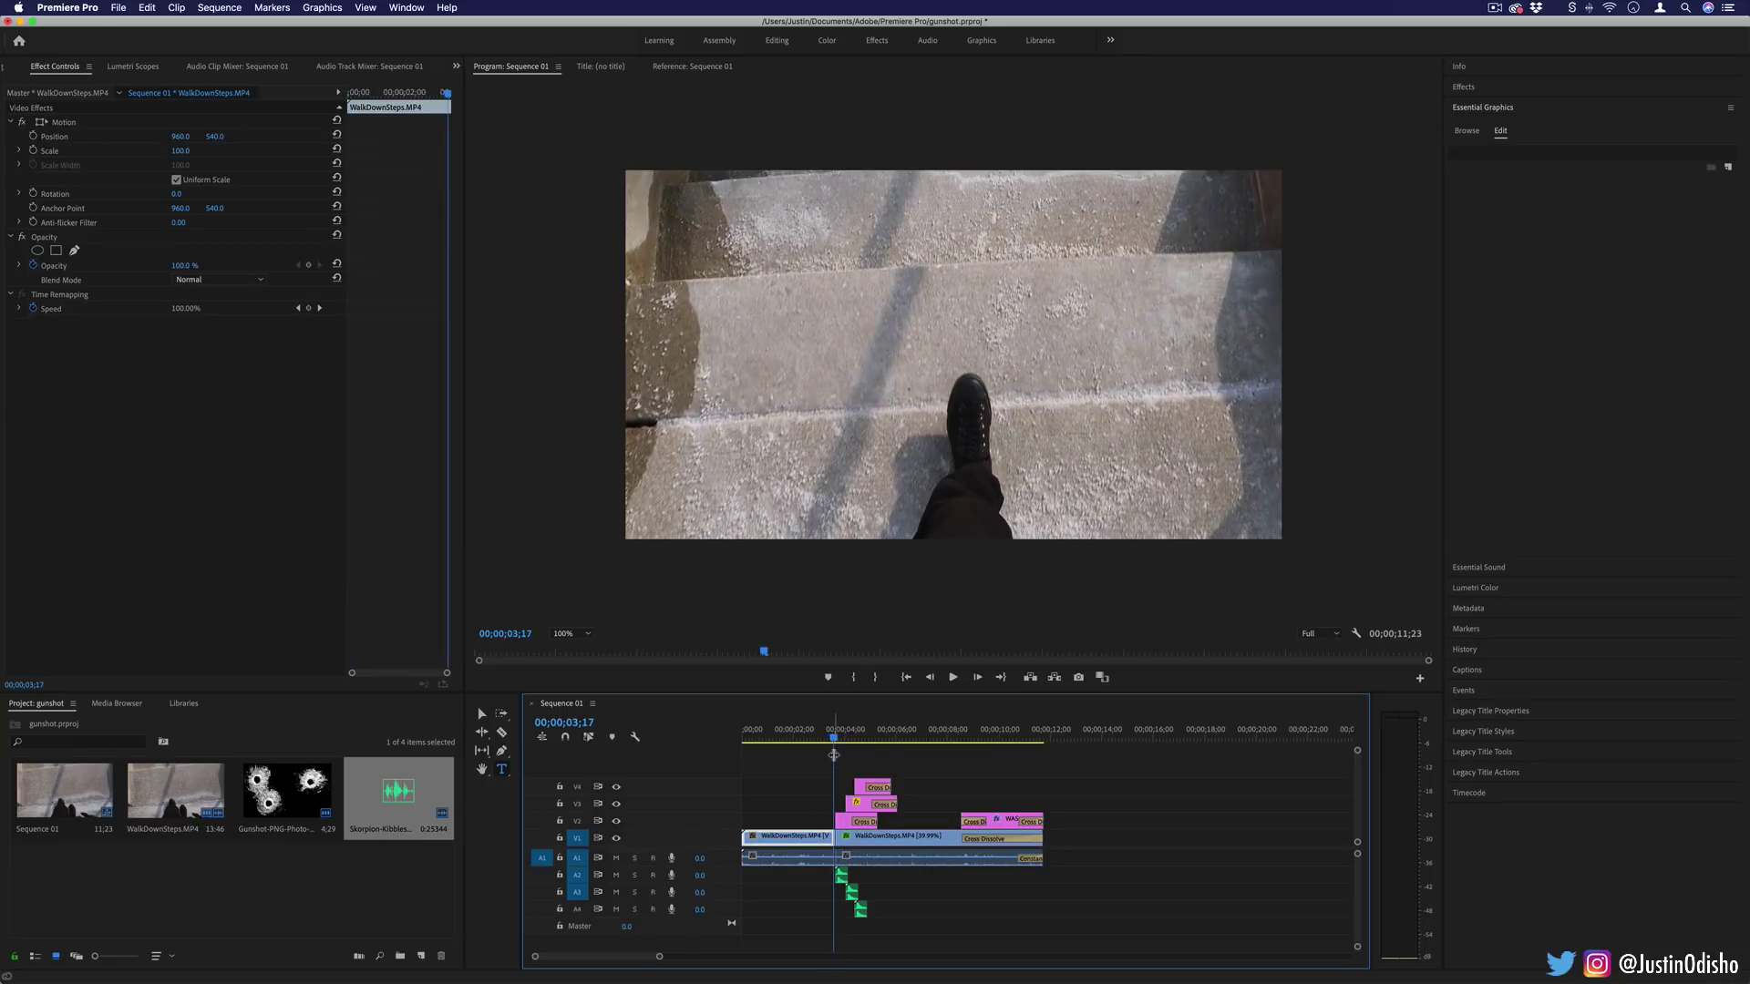